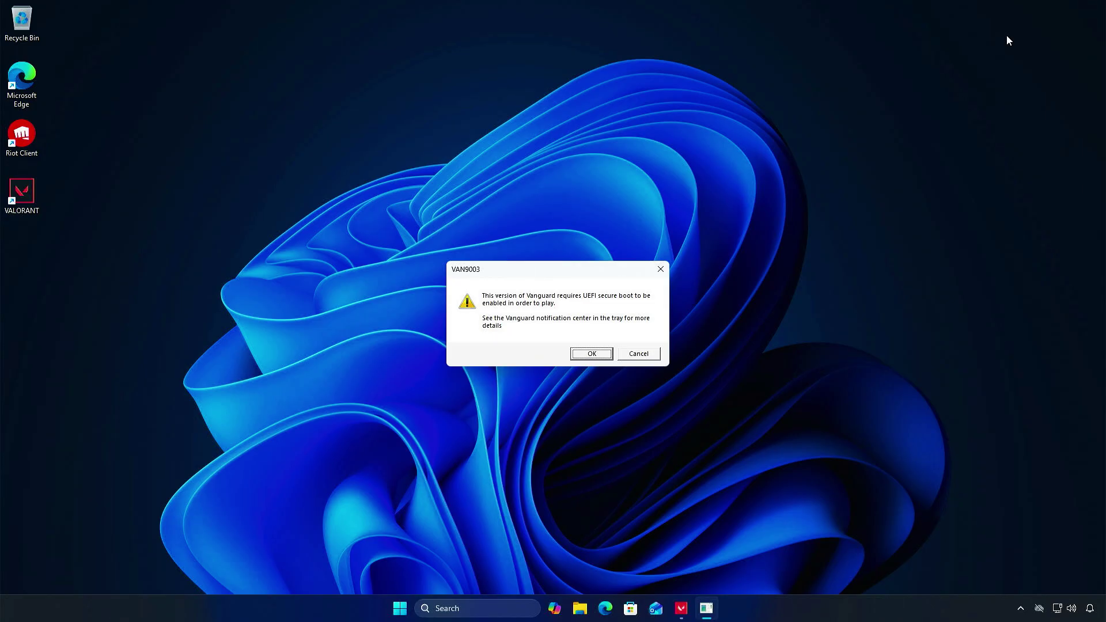
# Step: Dismiss the Vanguard VAN9003 warning that UEFI Secure Boot must be enabled
pyautogui.click(604, 353)
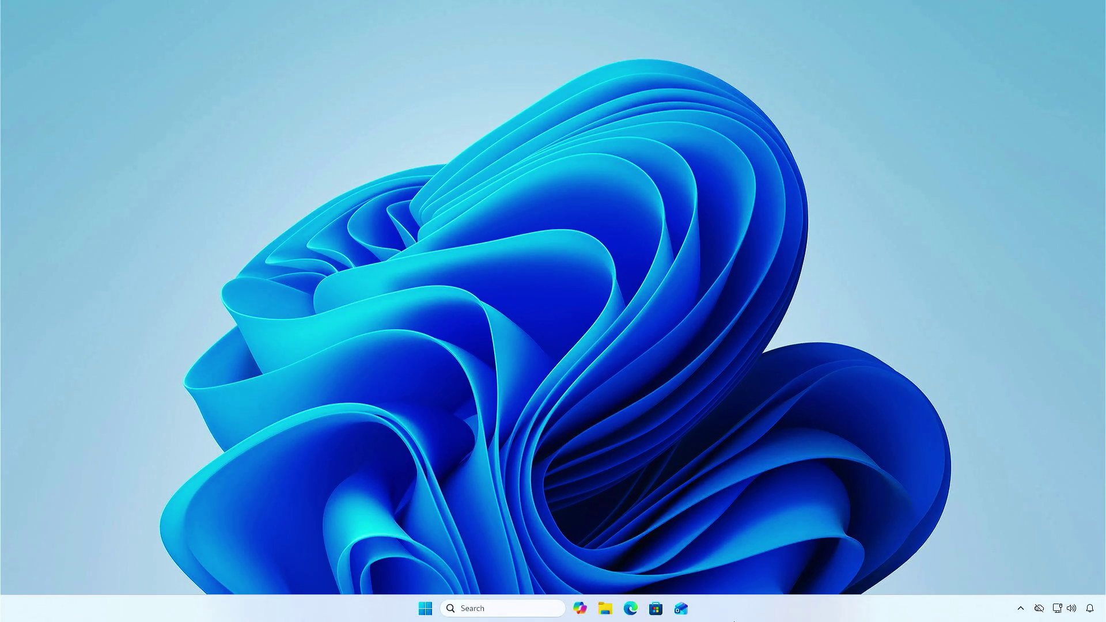
# Step: Launch tpm.msc from Windows search to see 'Compatible TPM cannot be found'
pyautogui.press('super')
pyautogui.write('tpm.')
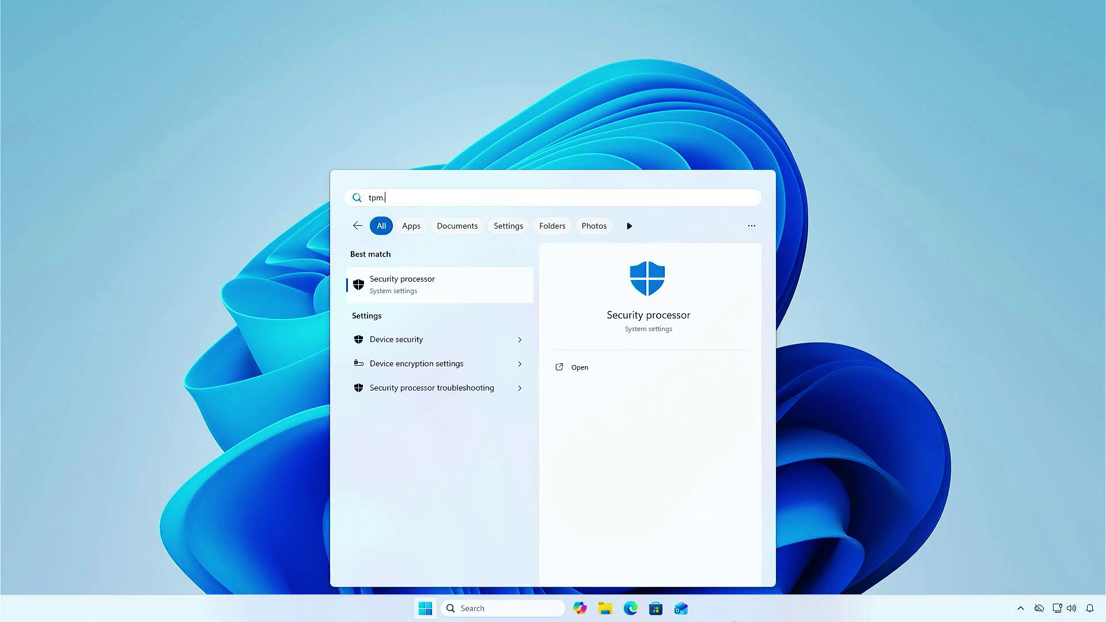
pyautogui.write('msc')
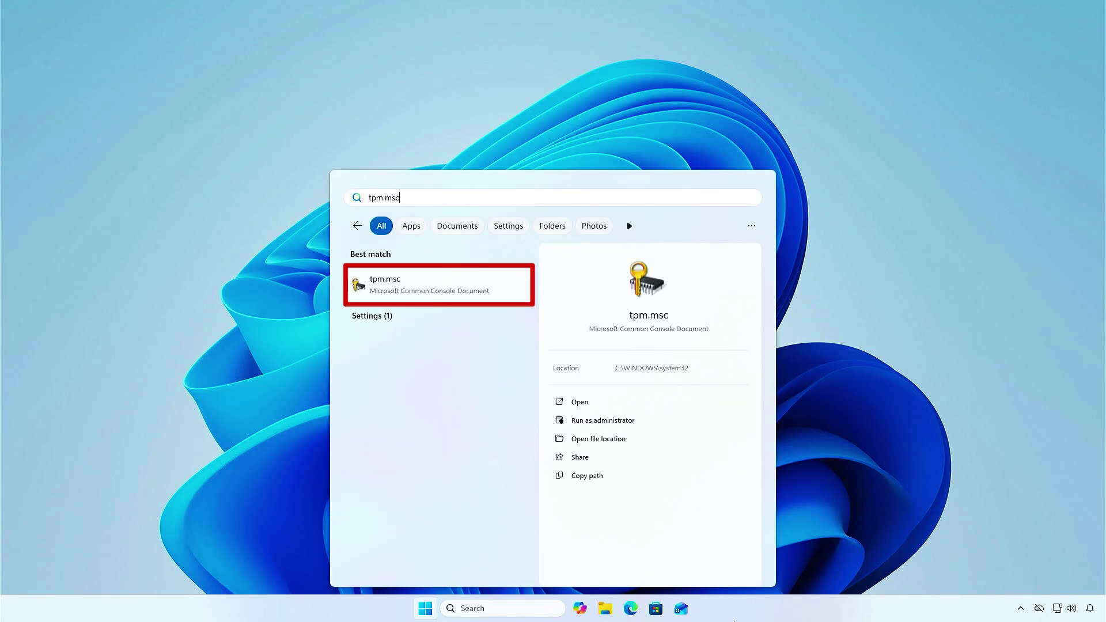
pyautogui.press('Return')
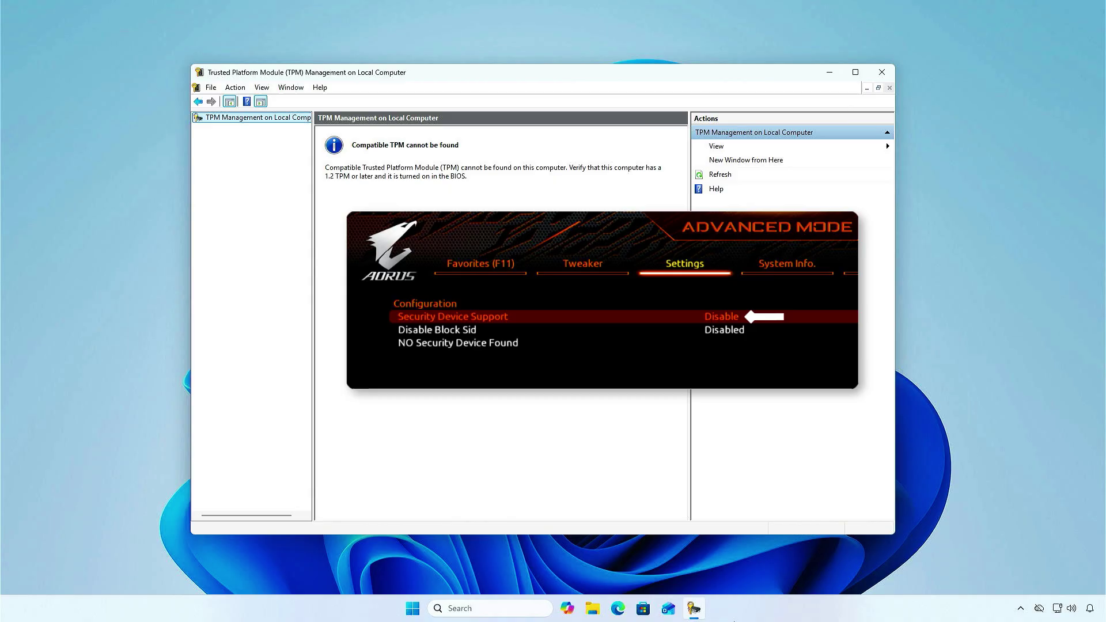
# Step: Run Get-Tpm in an administrator Terminal, showing TpmPresent False
pyautogui.press('super+d')
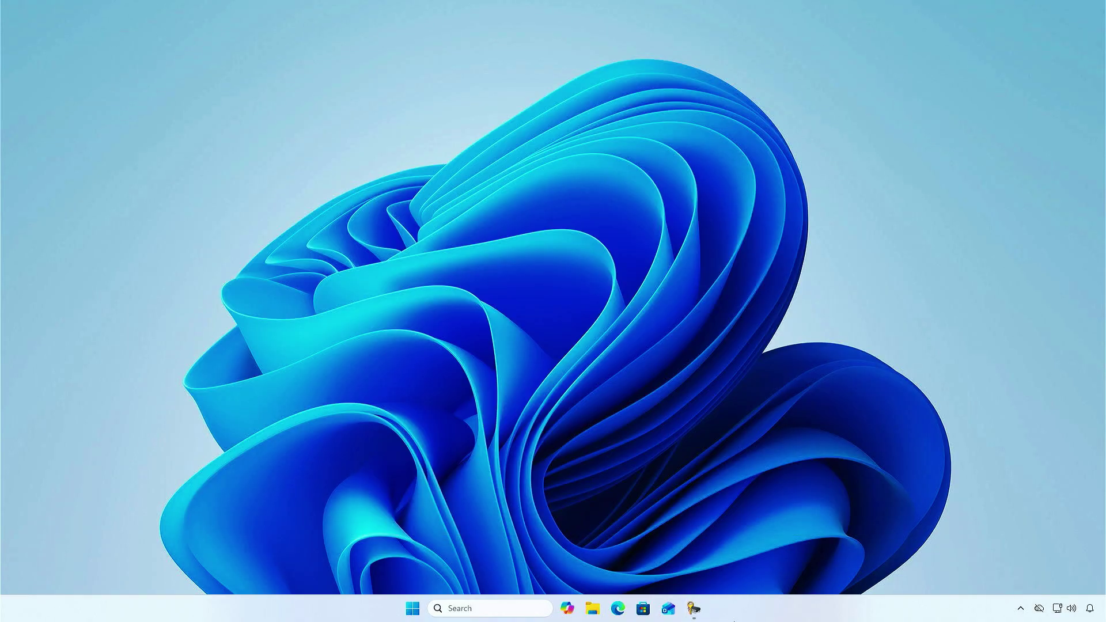
pyautogui.rightClick(413, 608)
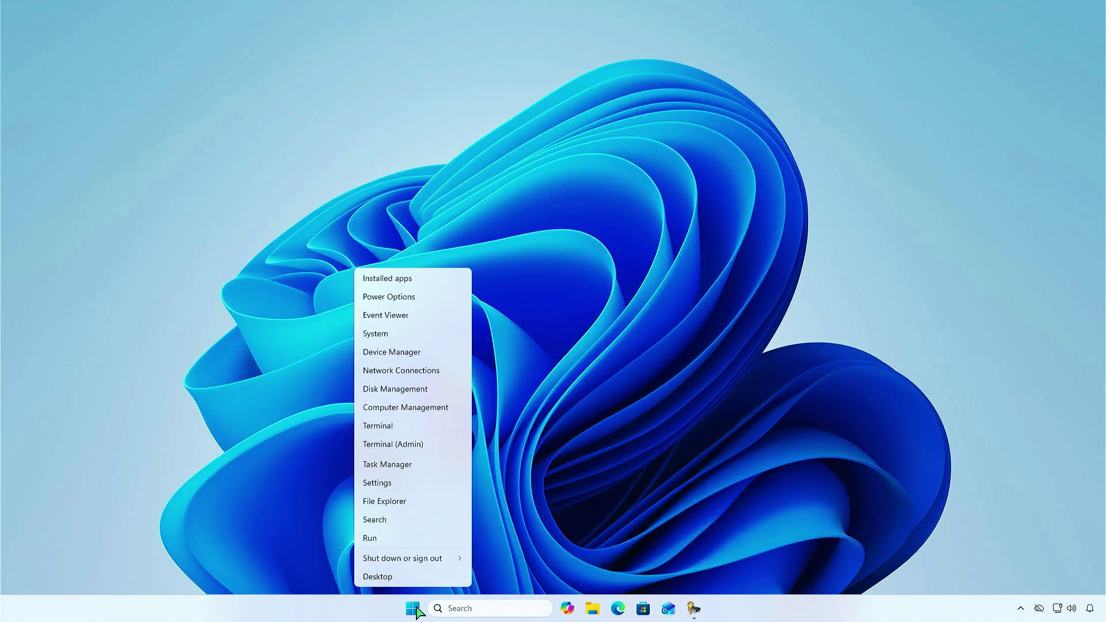
pyautogui.click(456, 441)
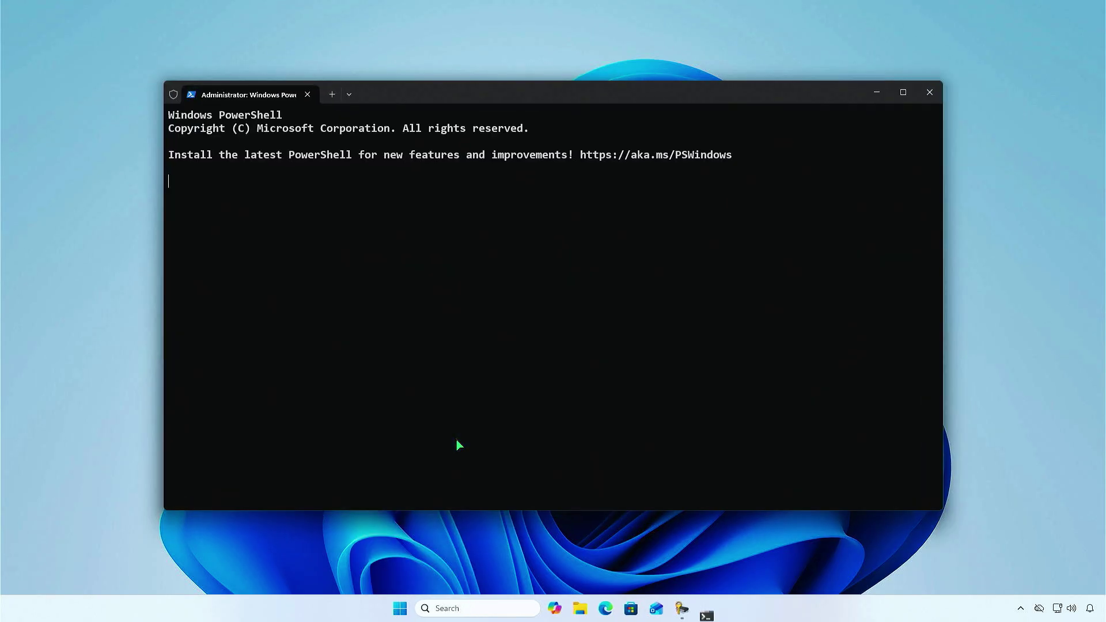
pyautogui.write('Get-Tpm')
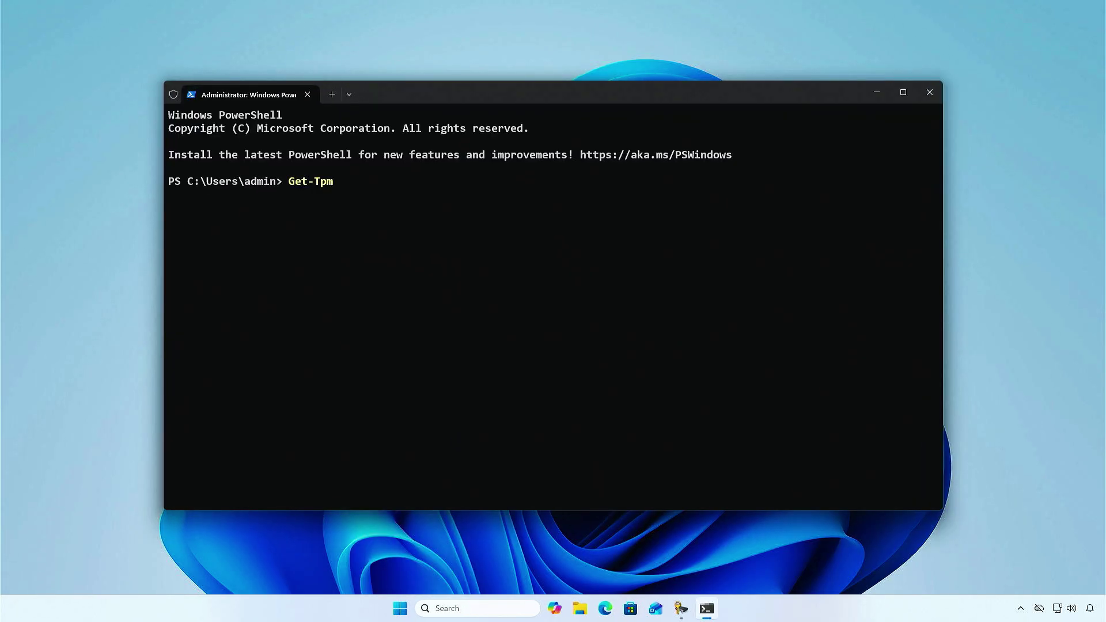
pyautogui.press('Return')
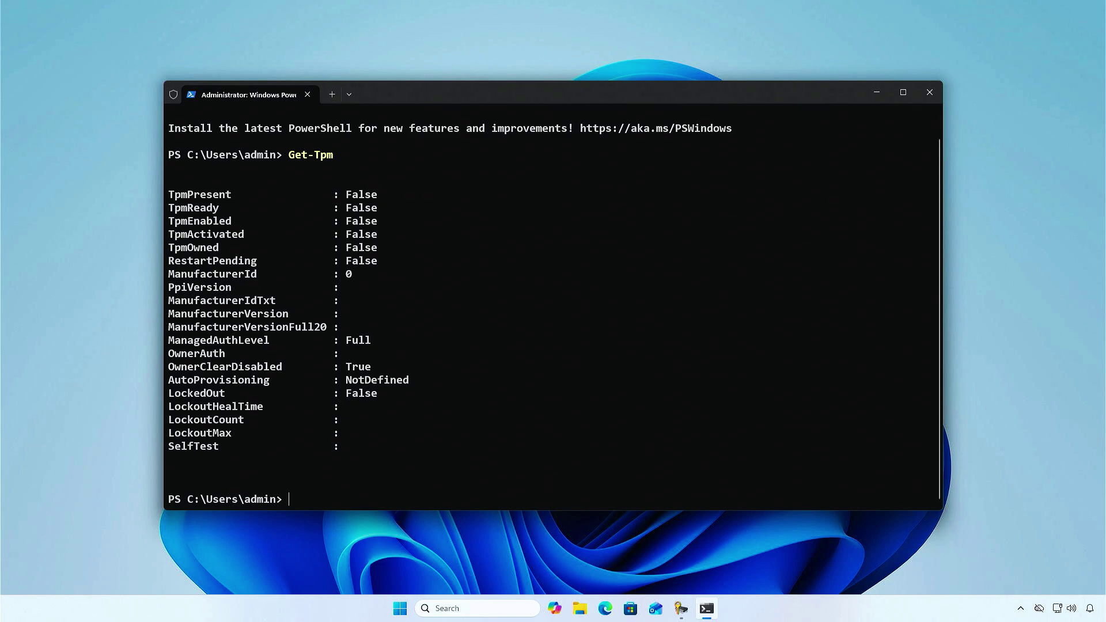
# Step: Restart the computer from the Start menu to enter the BIOS
pyautogui.press('super+d')
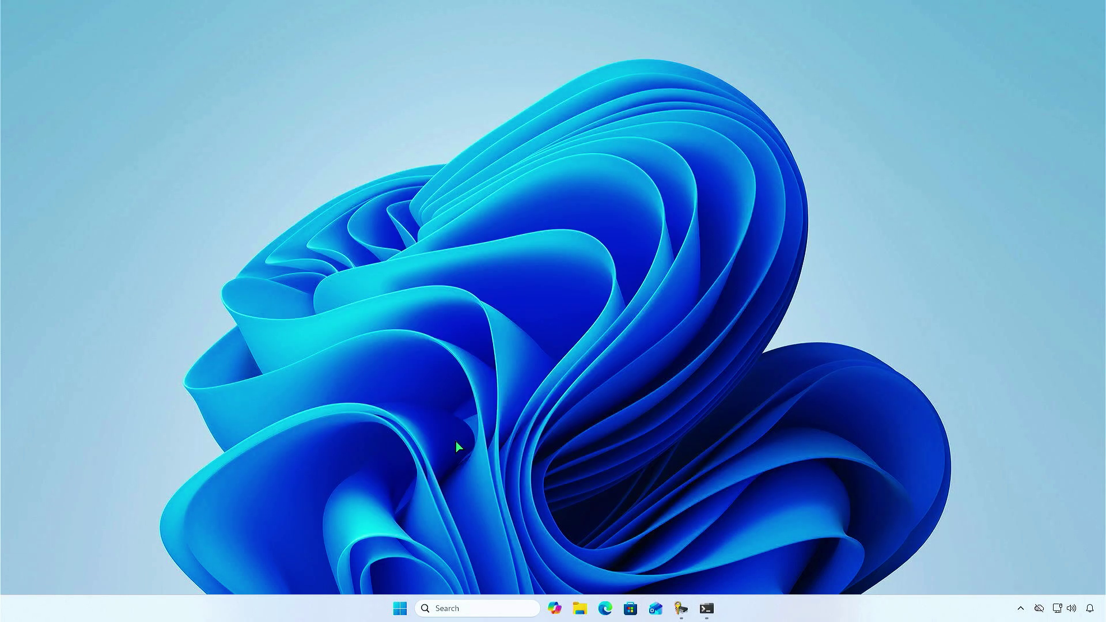
pyautogui.rightClick(400, 608)
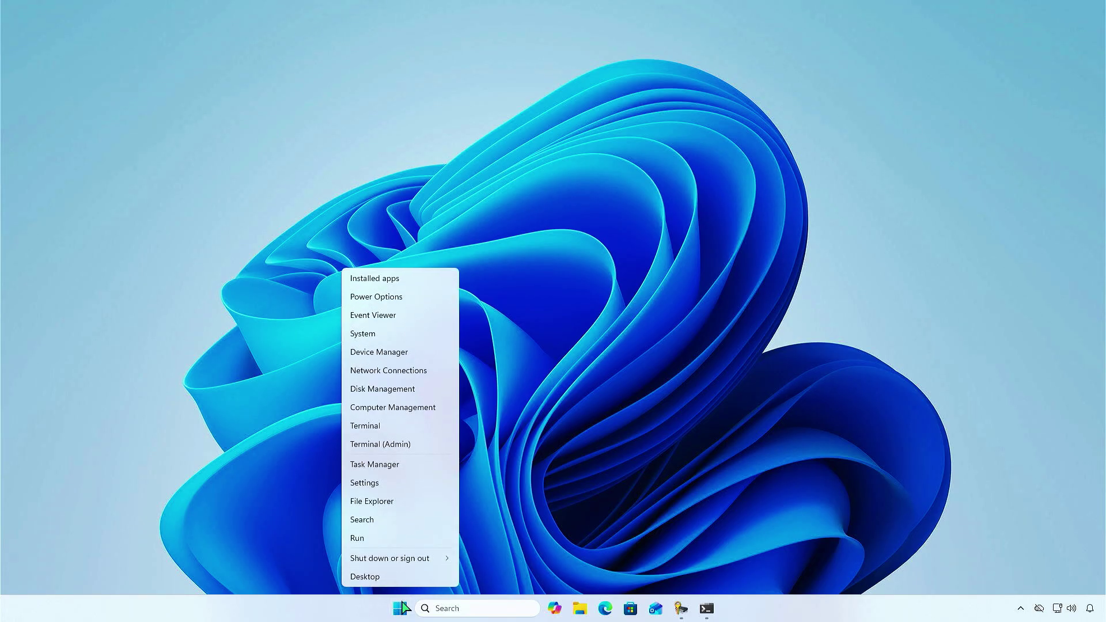
pyautogui.moveTo(424, 558)
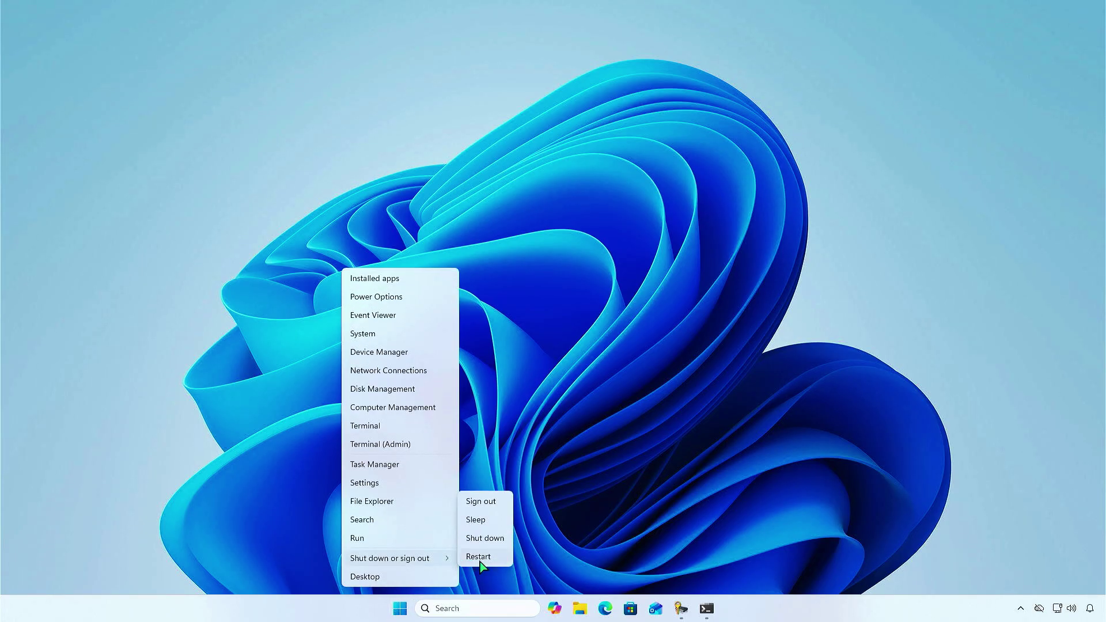
pyautogui.click(496, 560)
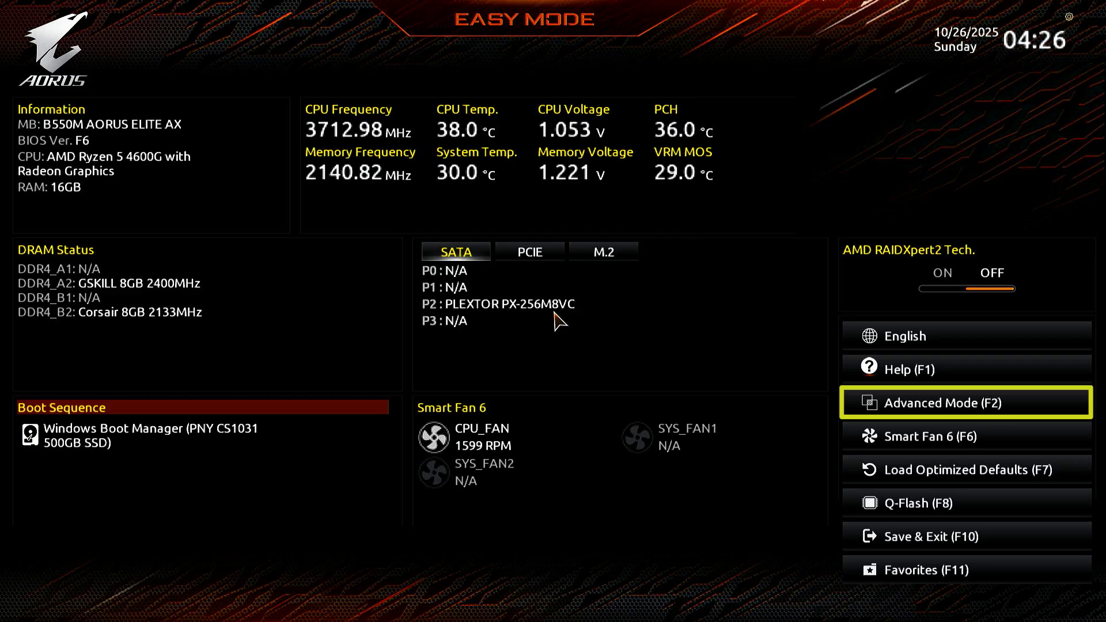
# Step: Switch to Advanced Mode (F2) and go to Settings > Miscellaneous > AMD CPU fTPM, already Enabled
pyautogui.press('F2')
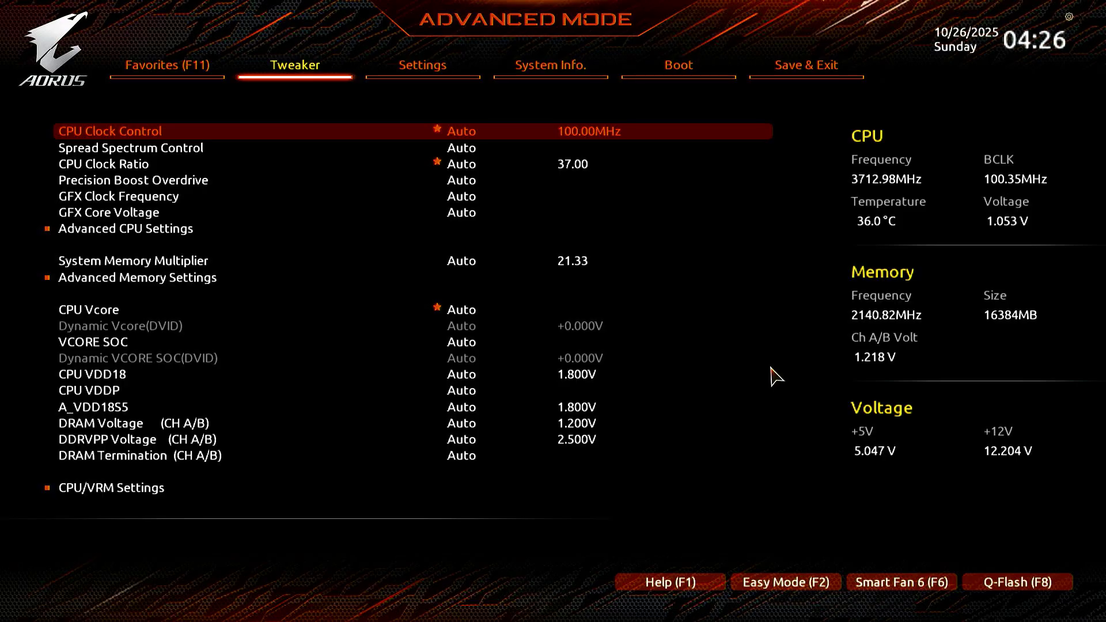
pyautogui.press('Right')
pyautogui.press('Down')
pyautogui.press('Down')
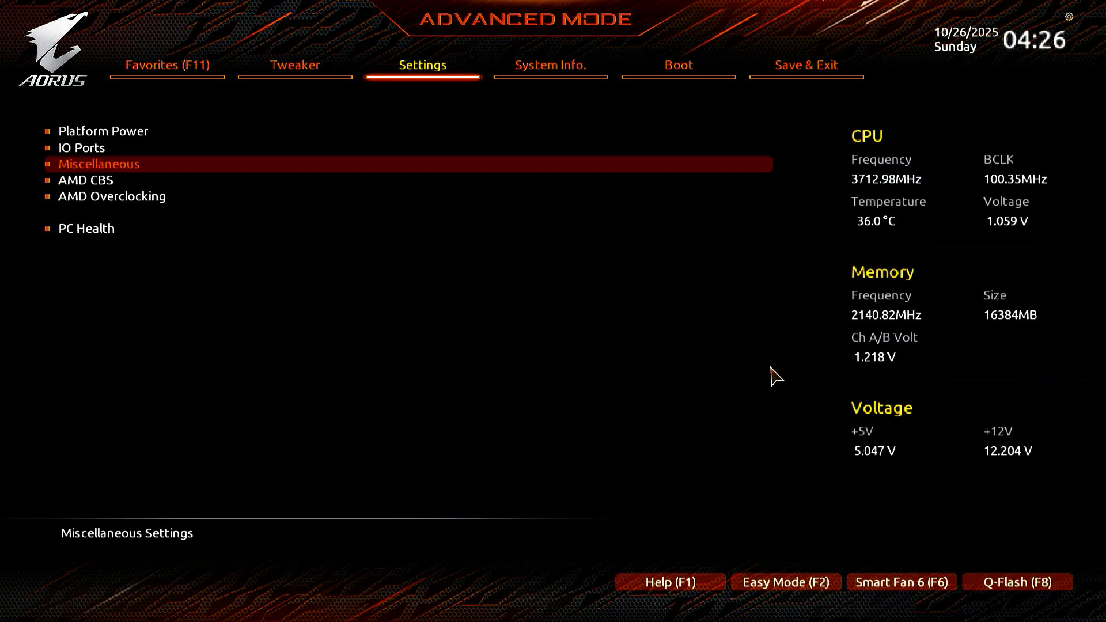
pyautogui.press('Return')
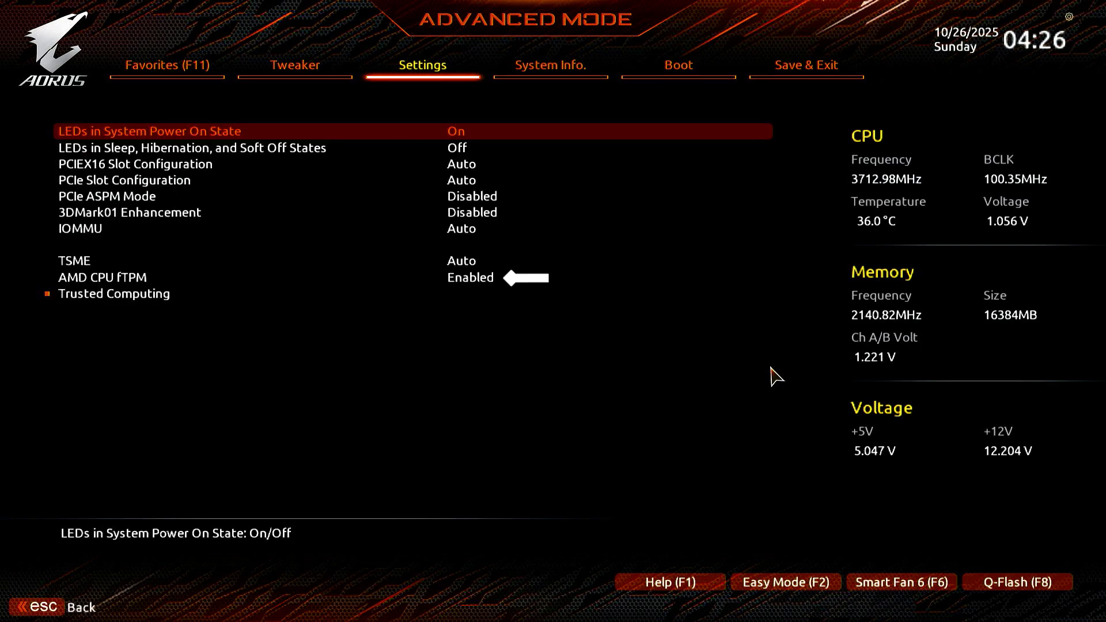
pyautogui.press('Down')
pyautogui.press('Down')
pyautogui.press('Down')
pyautogui.press('Down')
pyautogui.press('Down')
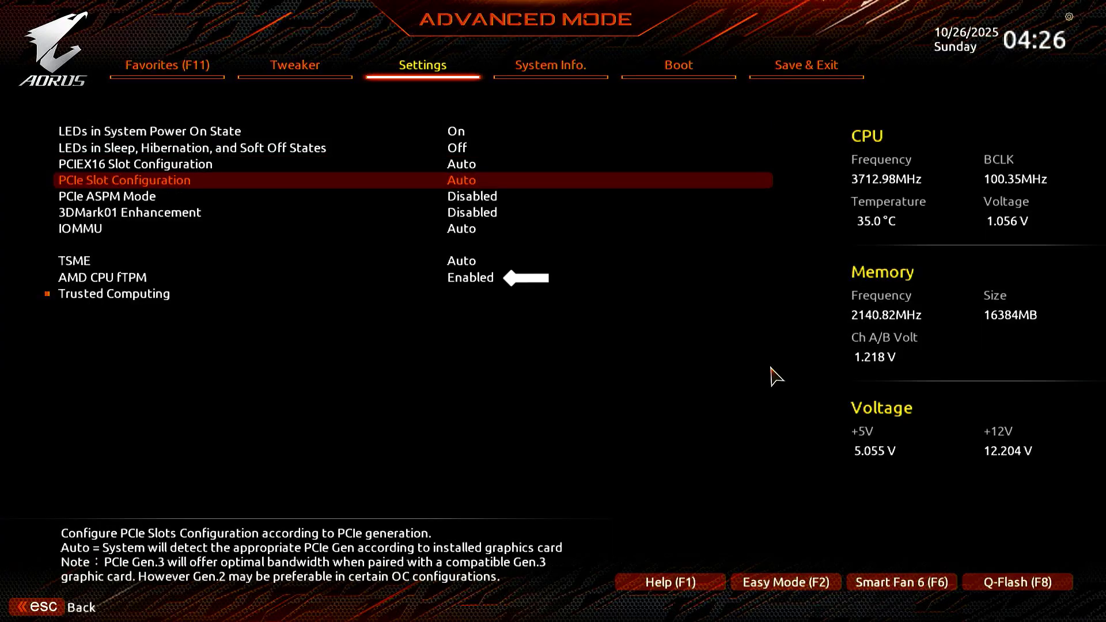
pyautogui.press('Down')
pyautogui.press('Down')
pyautogui.press('Down')
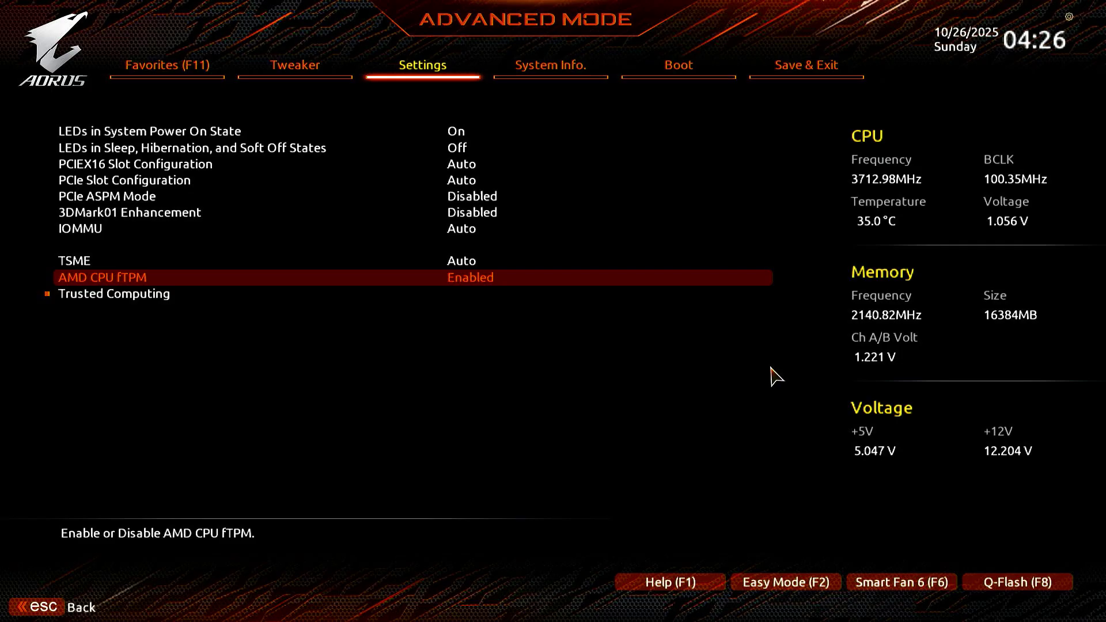
# Step: Set Security Device Support to Enable in Trusted Computing and Save & Exit with F10
pyautogui.press('Down')
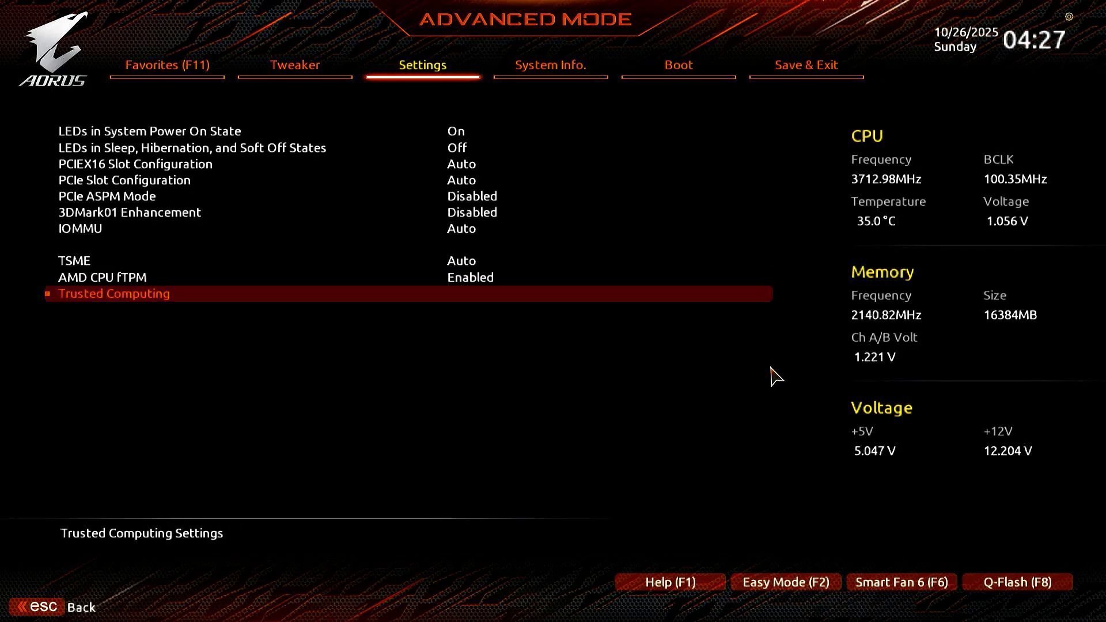
pyautogui.press('Return')
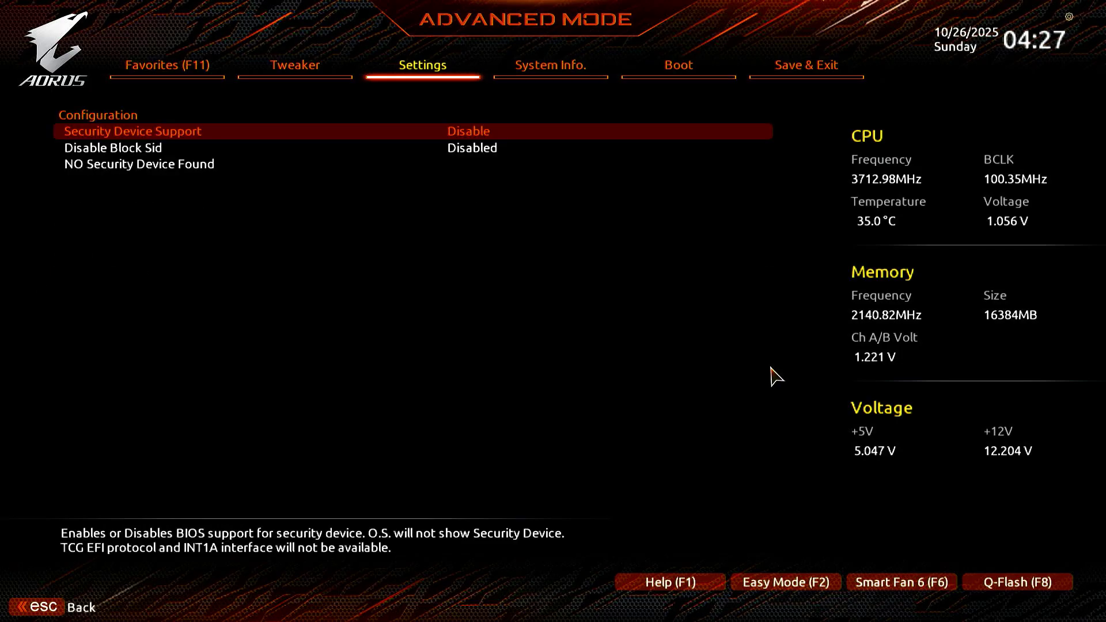
pyautogui.press('Return')
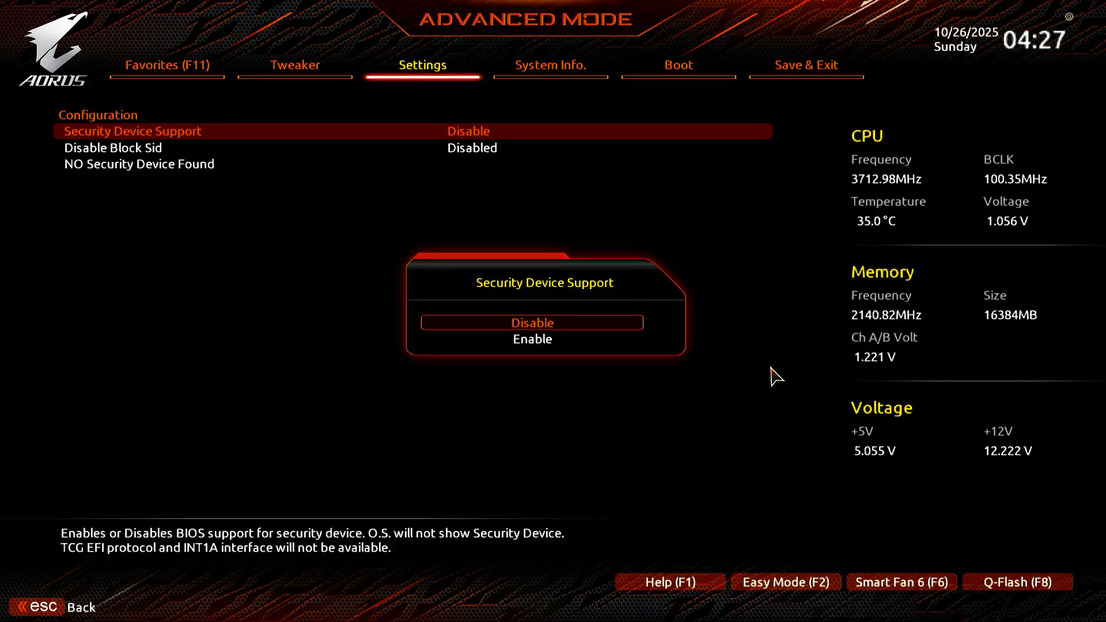
pyautogui.press('Down')
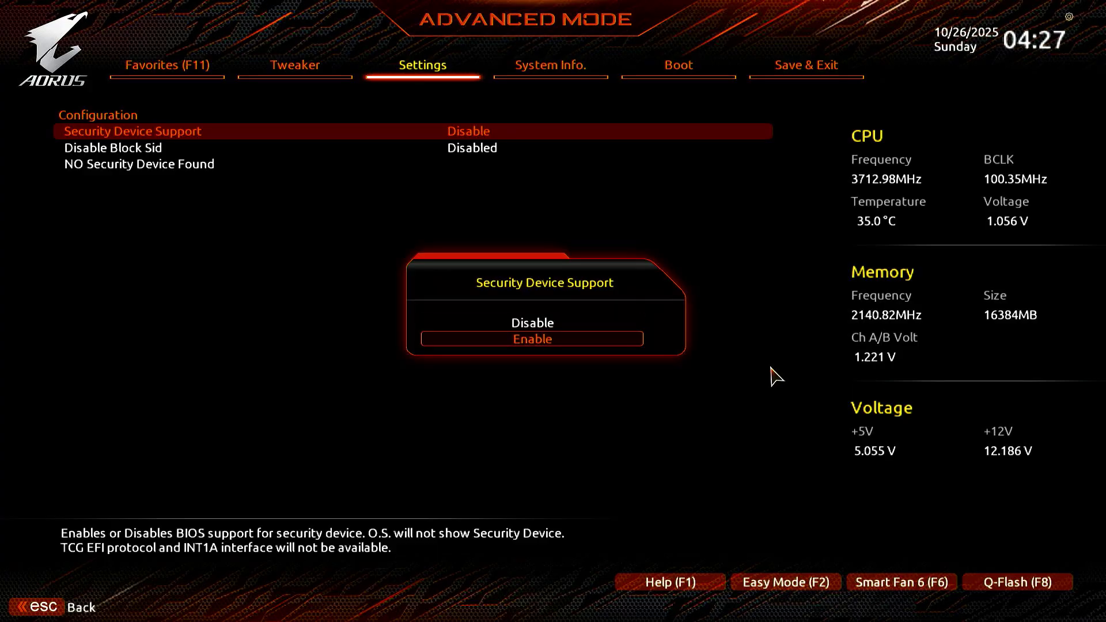
pyautogui.press('Return')
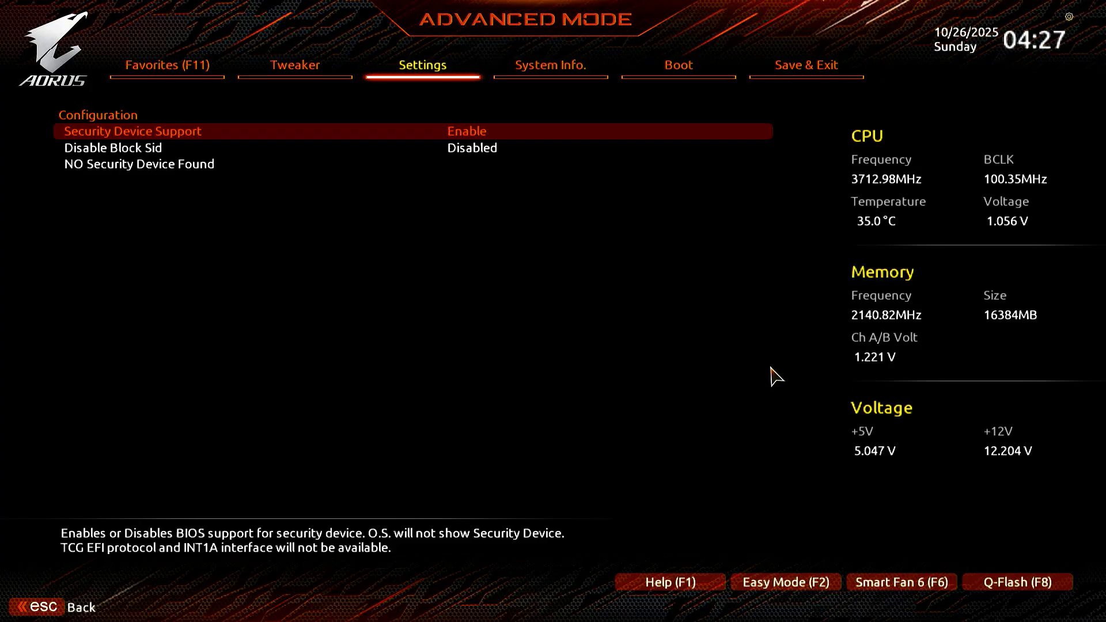
pyautogui.press('F10')
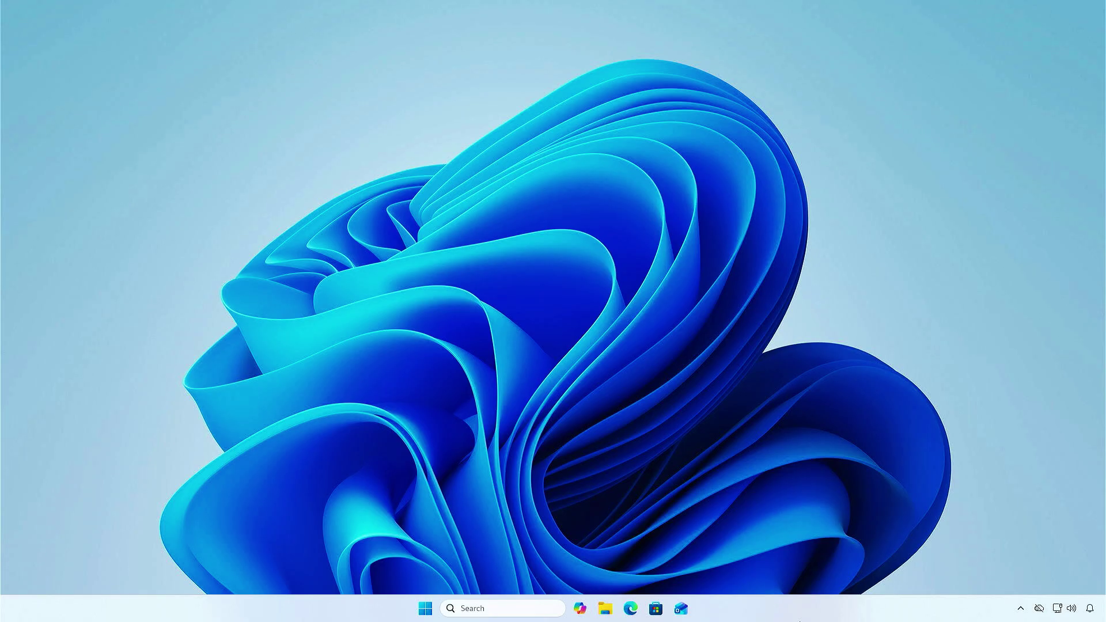
# Step: Reopen tpm.msc to verify 'The TPM is ready for use' with AMD, spec 2.0
pyautogui.press('super')
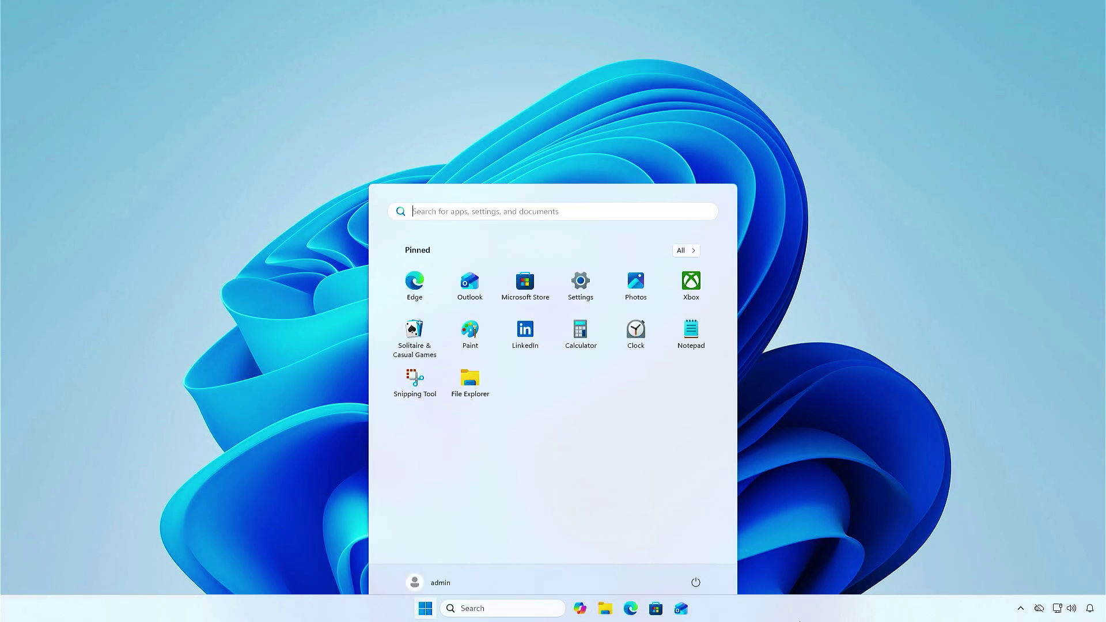
pyautogui.write('tpm.msc')
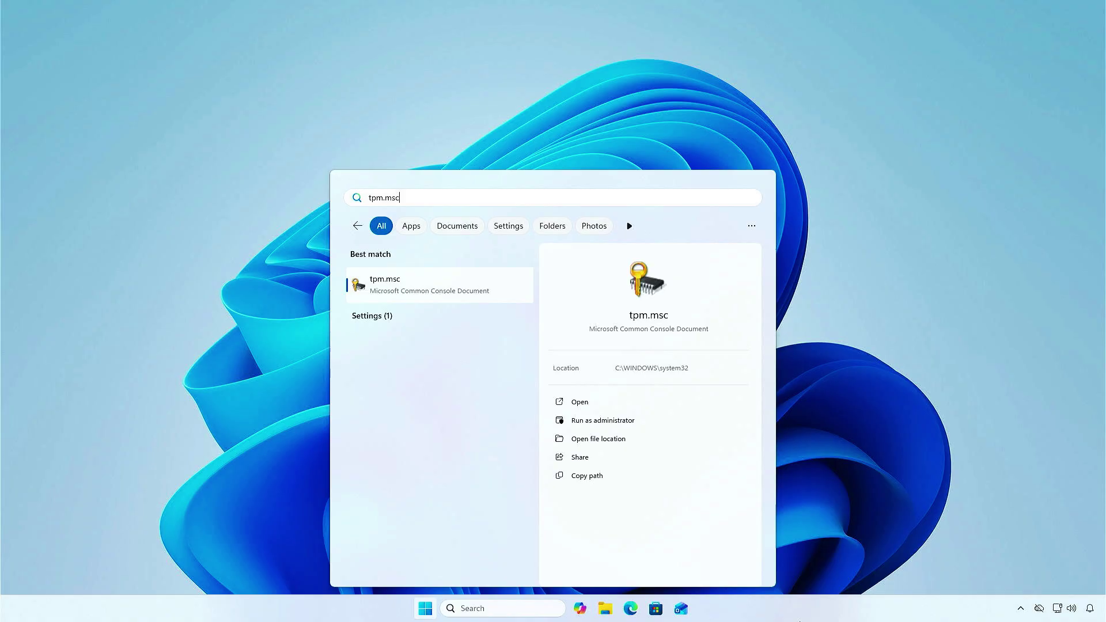
pyautogui.press('Return')
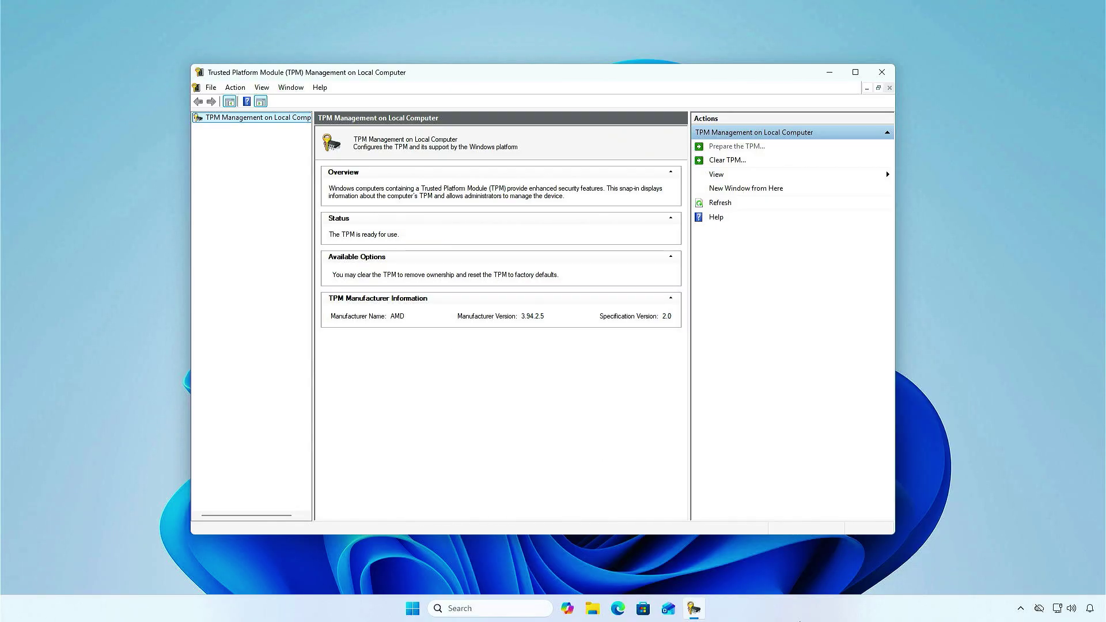
pyautogui.press('super+d')
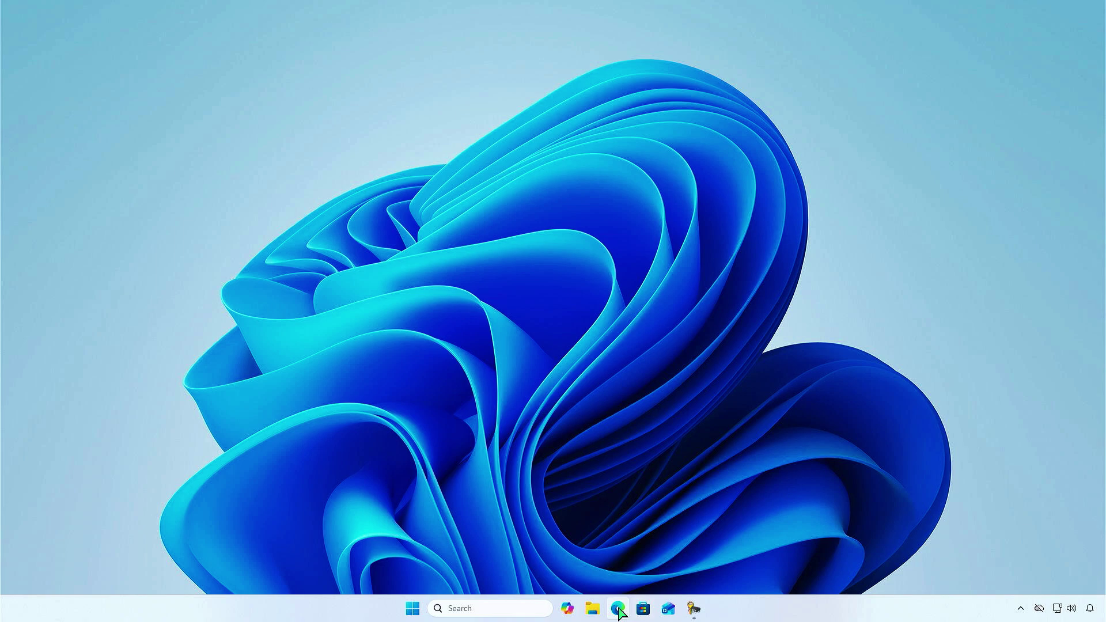
# Step: Run Get-Tpm in an administrator Terminal to list the TPM status properties
pyautogui.rightClick(412, 608)
pyautogui.click(439, 450)
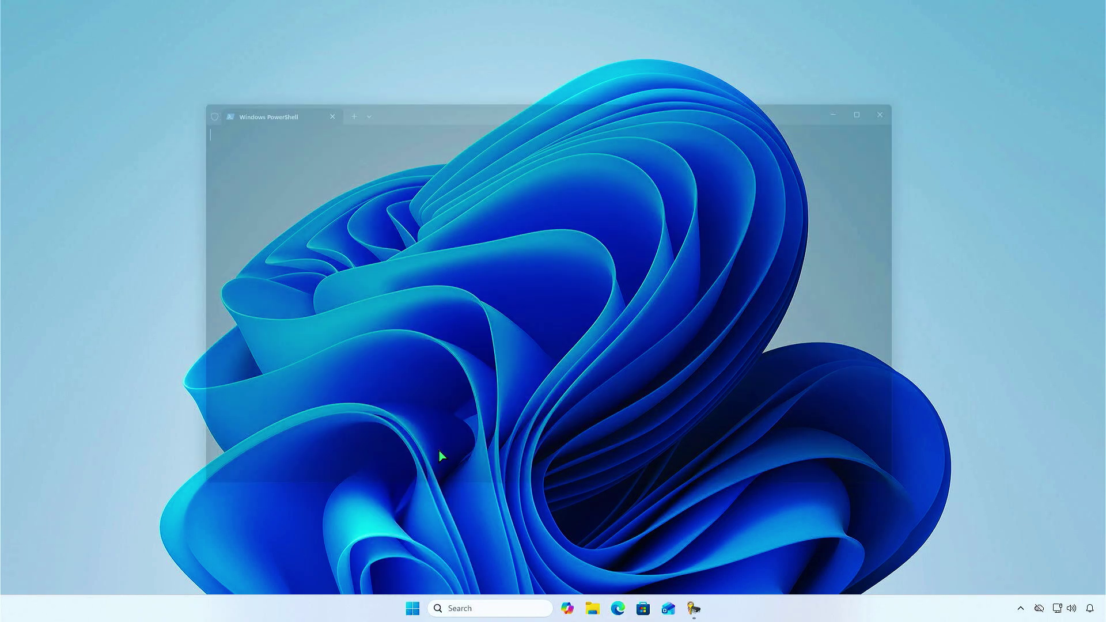
pyautogui.write('get-tpm')
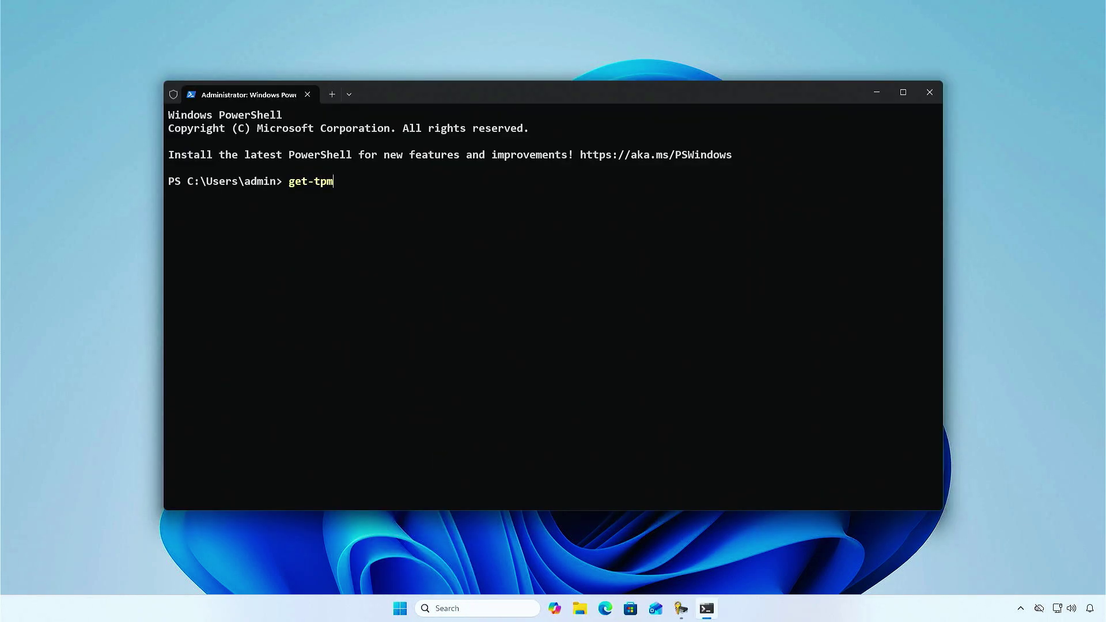
pyautogui.press('Tab')
pyautogui.press('Return')
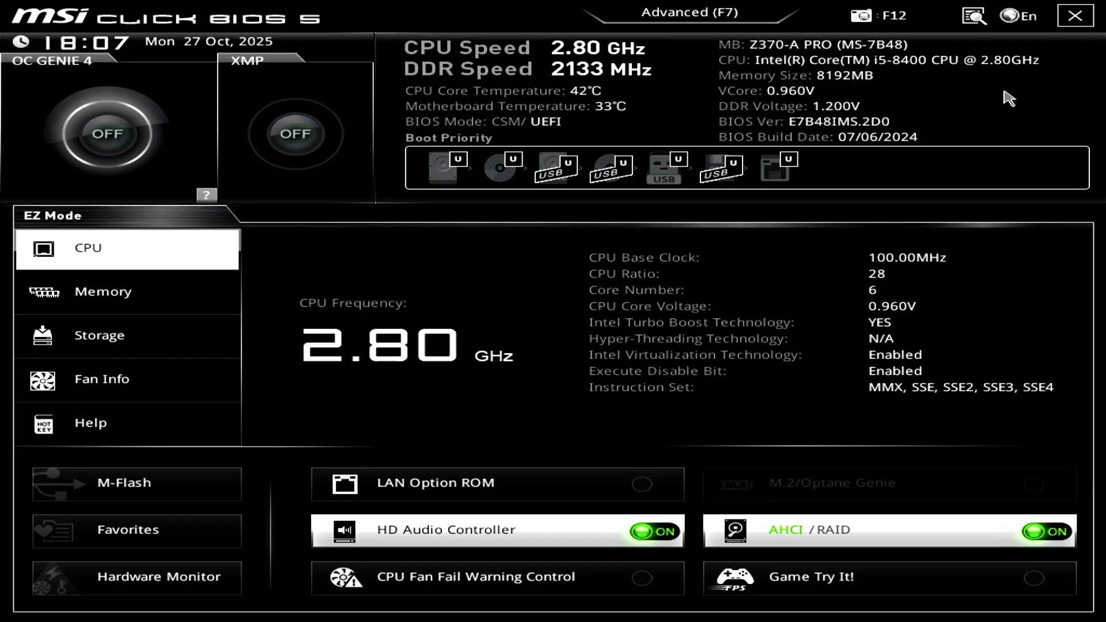
# Step: In Advanced mode, set Settings > Security > Trusted Computing > Security Device Support to Enabled and save with F10
pyautogui.click(750, 23)
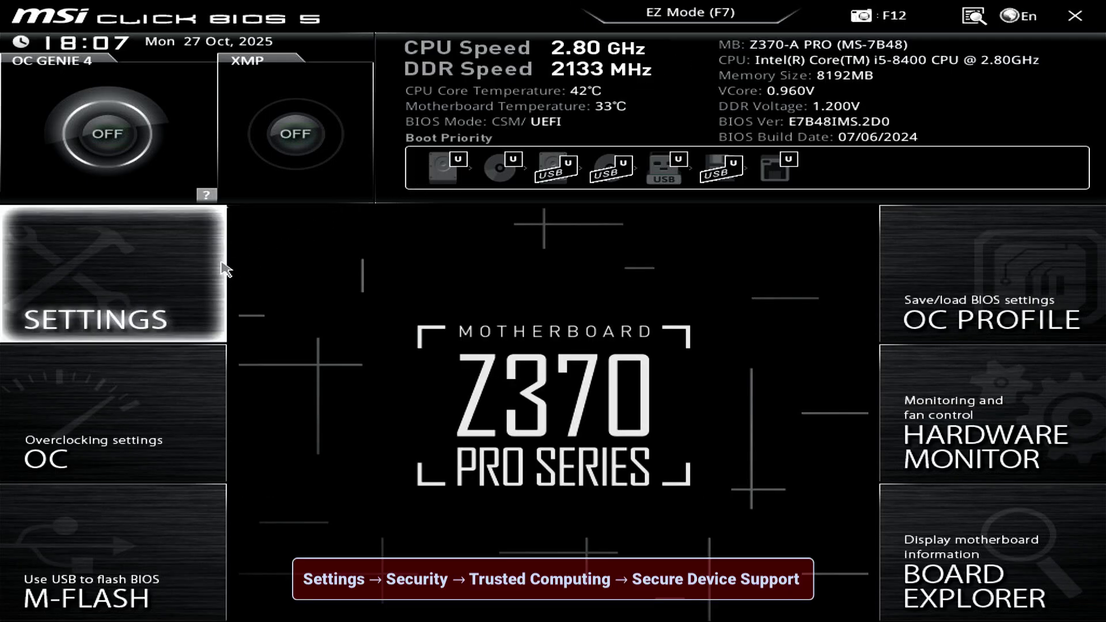
pyautogui.click(213, 278)
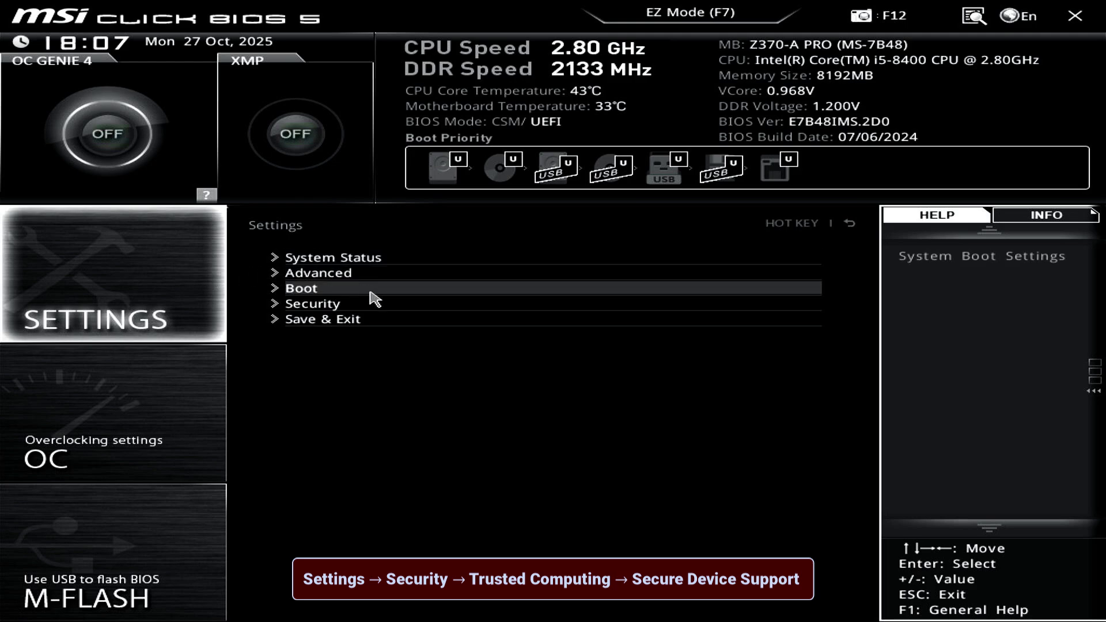
pyautogui.click(386, 304)
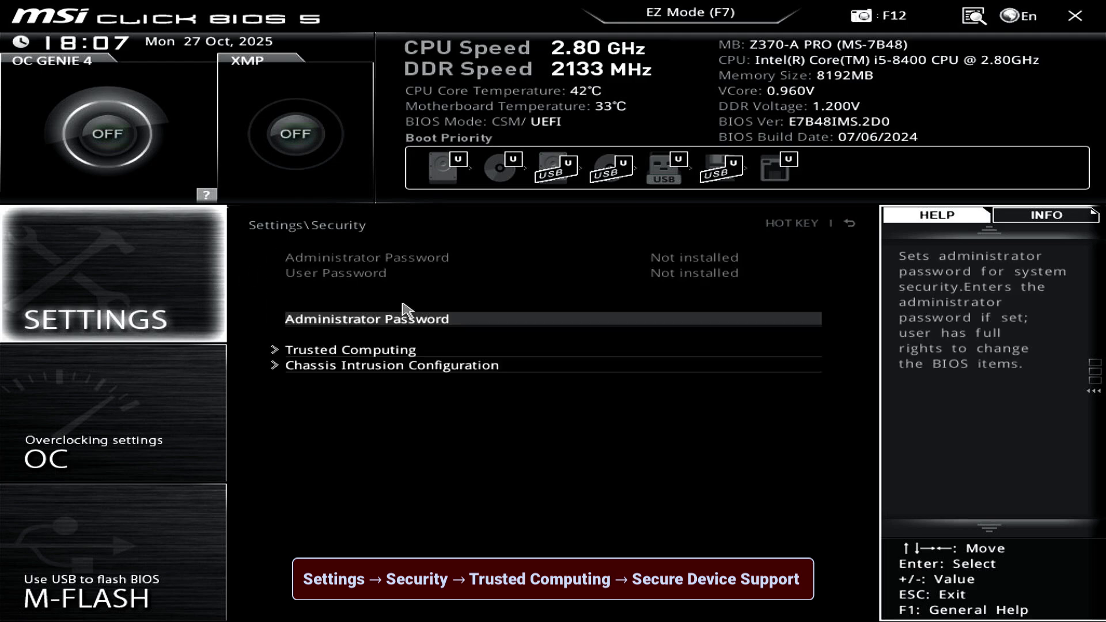
pyautogui.click(446, 352)
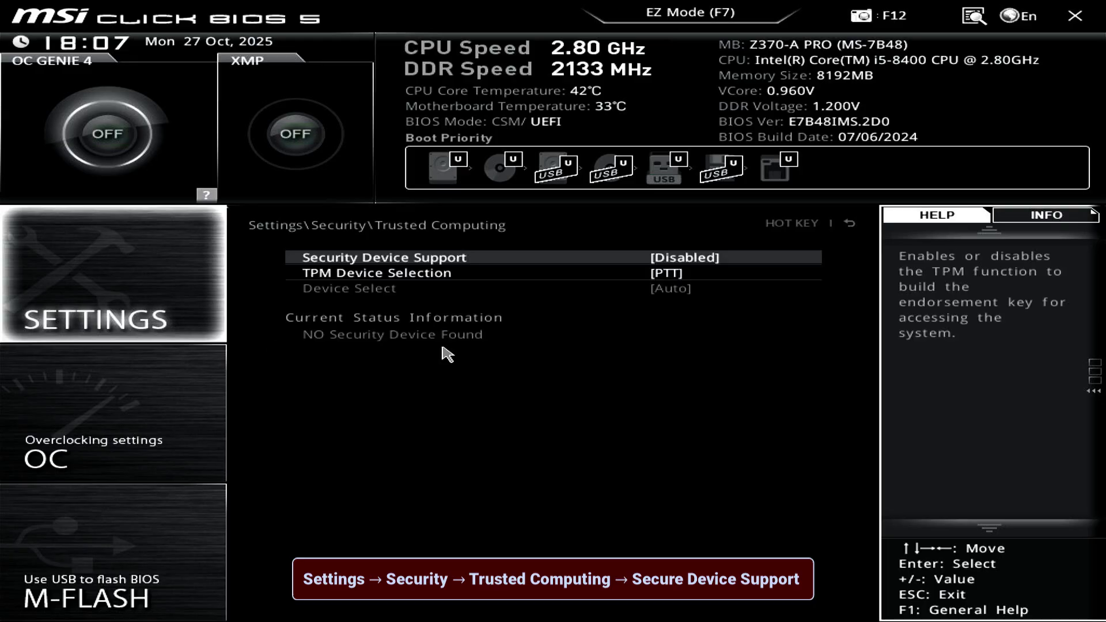
pyautogui.click(542, 260)
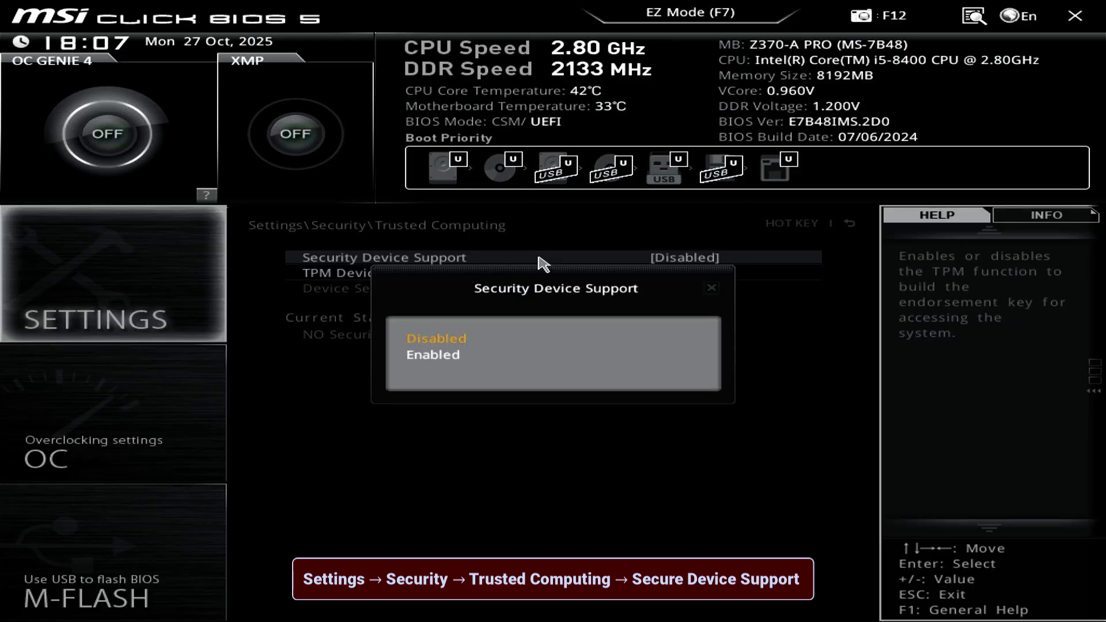
pyautogui.click(499, 357)
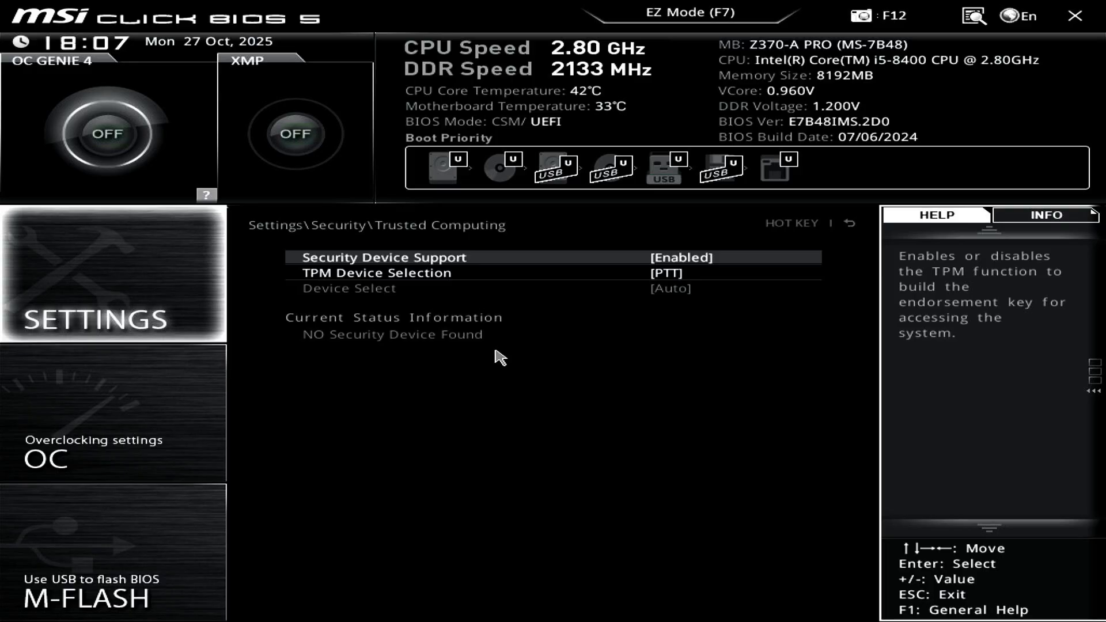
pyautogui.press('F10')
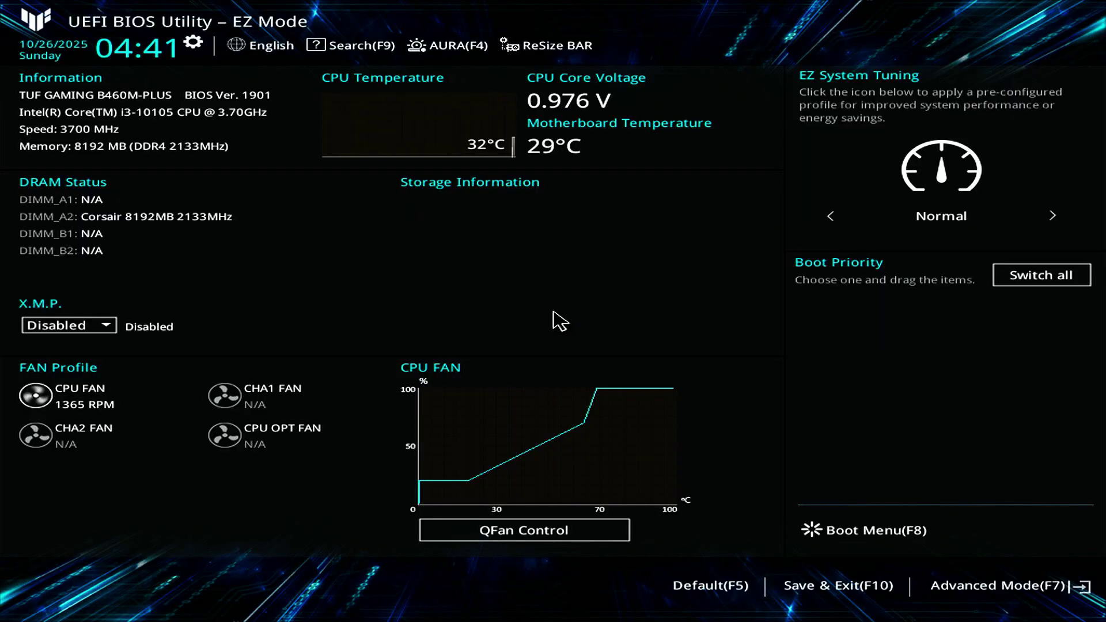
# Step: In Advanced Mode, set Advanced > Trusted Computing > Security Device Support to Enable, then save with F10
pyautogui.click(1012, 586)
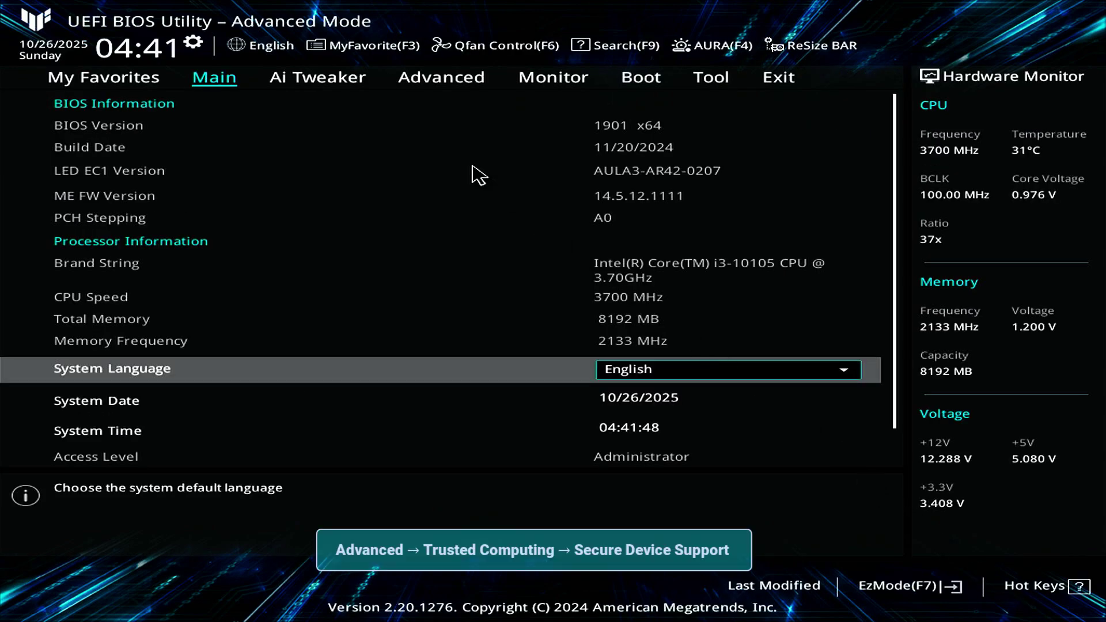
pyautogui.click(466, 79)
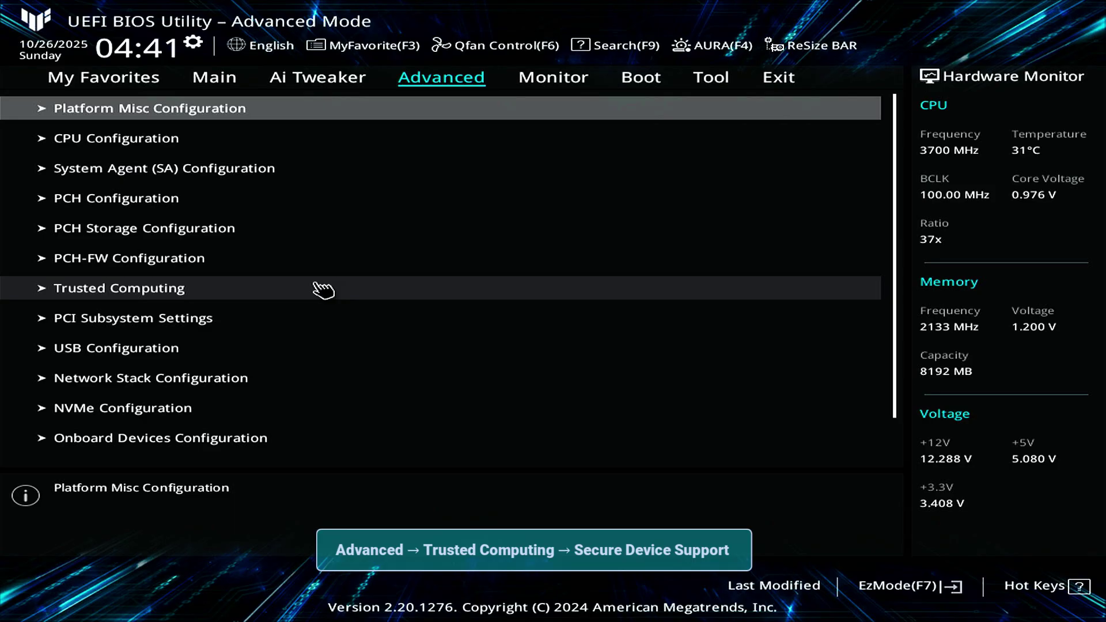
pyautogui.click(323, 289)
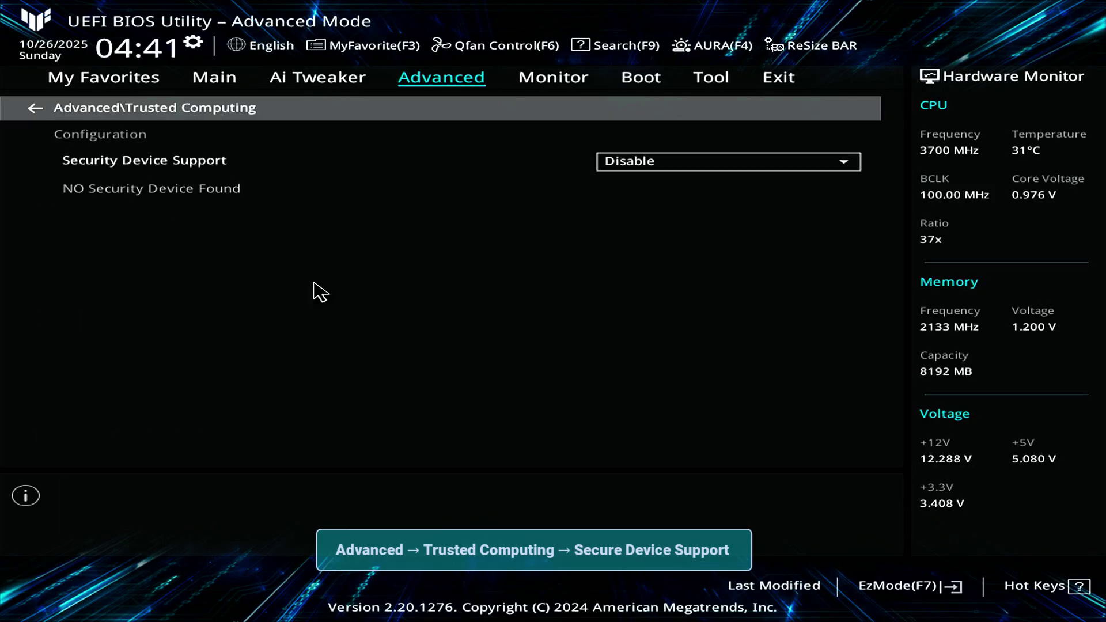
pyautogui.click(667, 164)
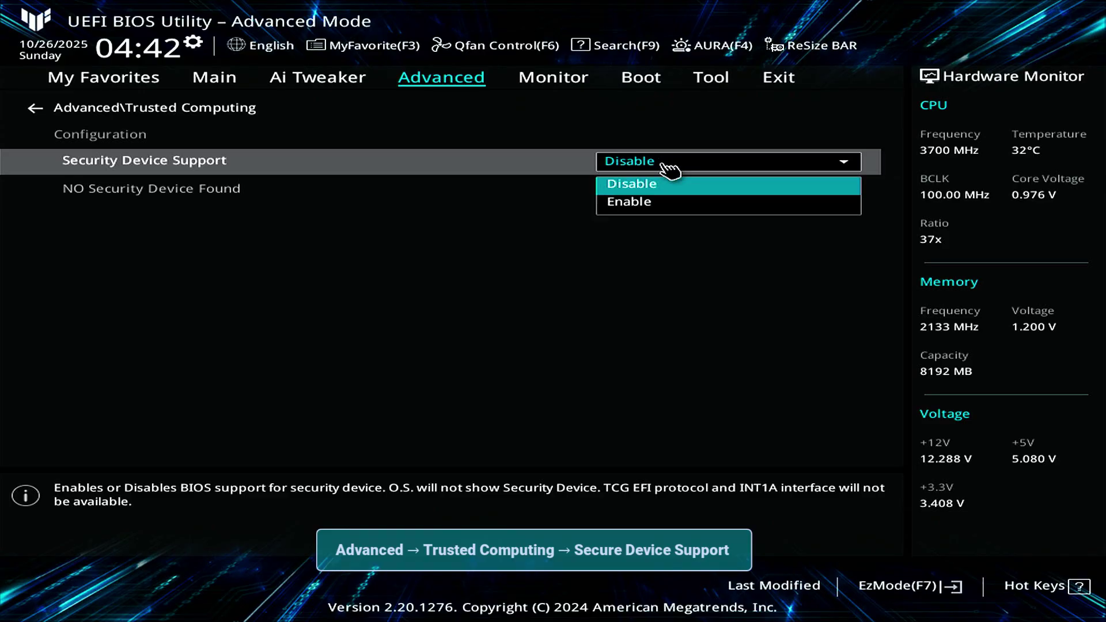
pyautogui.click(654, 211)
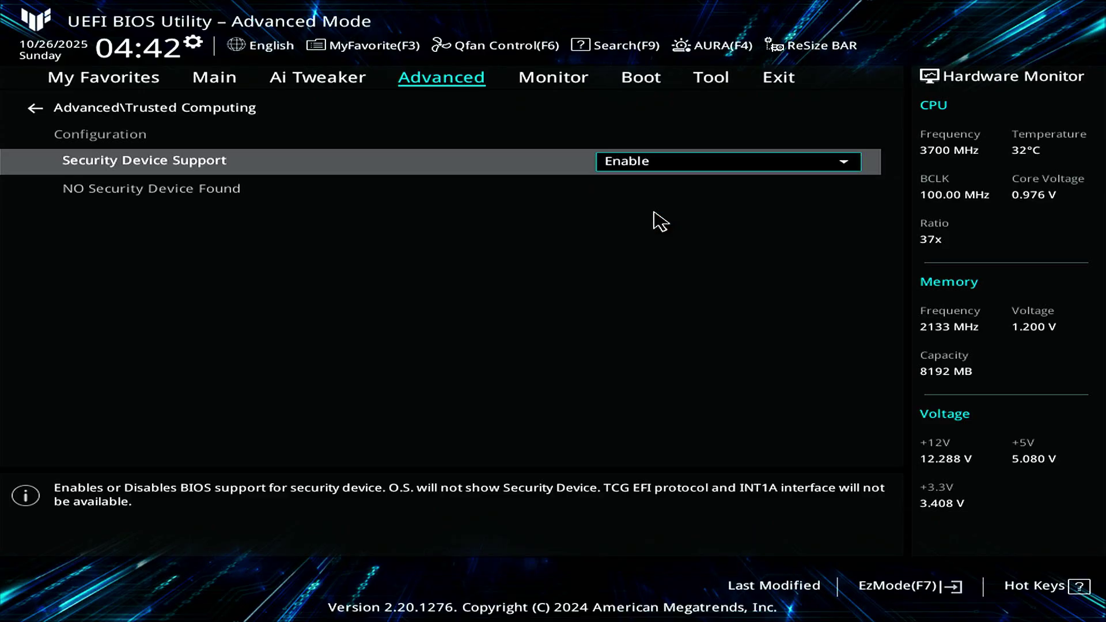
pyautogui.press('F10')
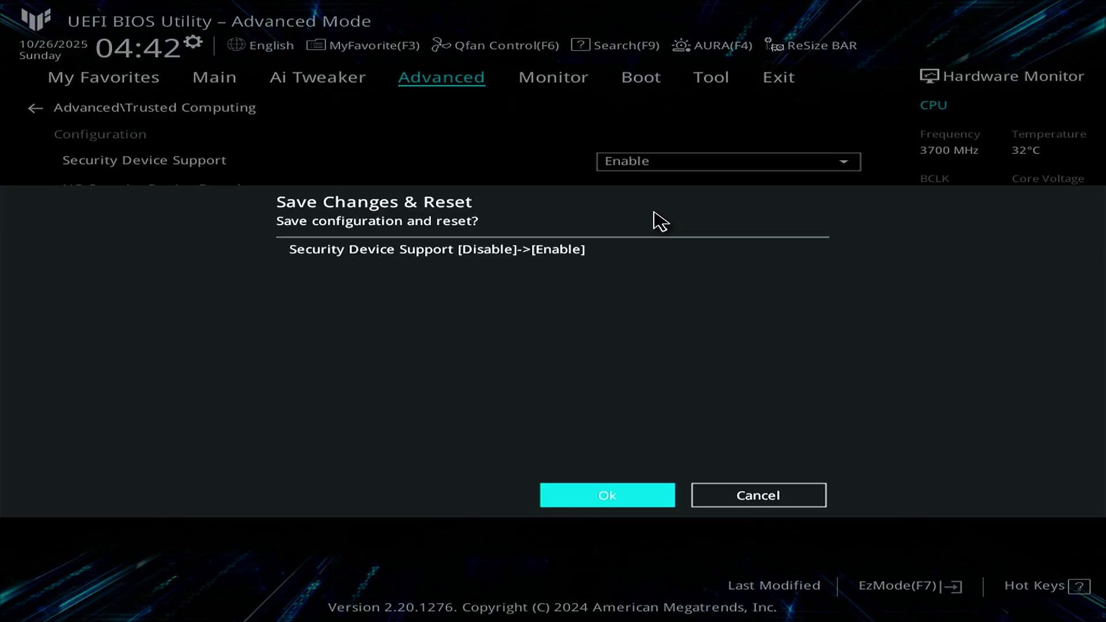
pyautogui.press('Return')
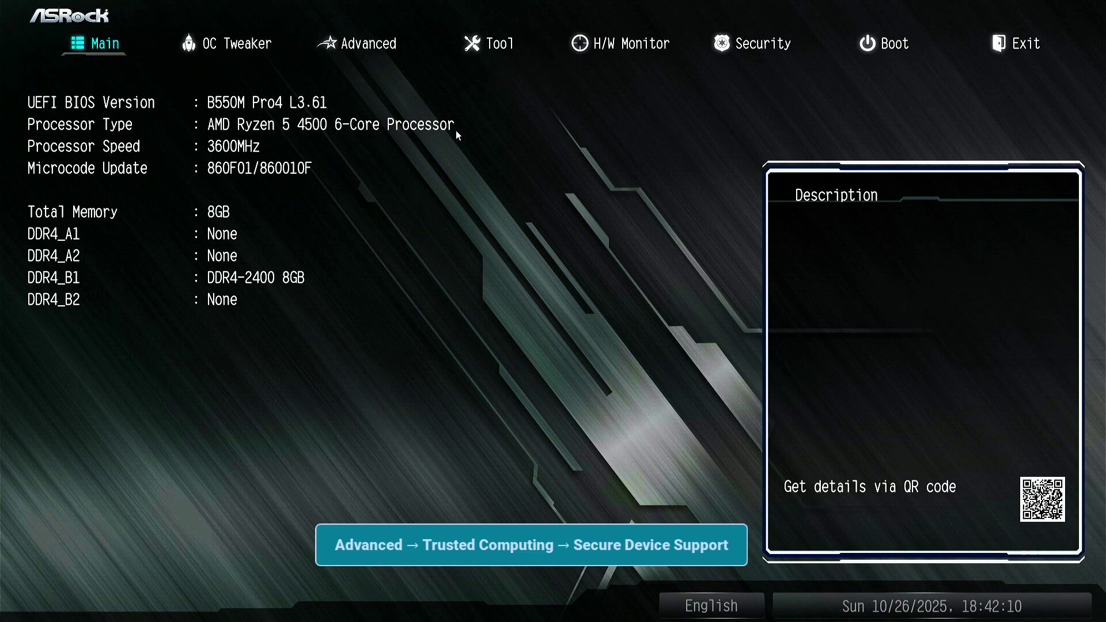
# Step: Set Advanced > Trusted Computing > Security Device Support to Enable and confirm F10 save and exit
pyautogui.click(390, 55)
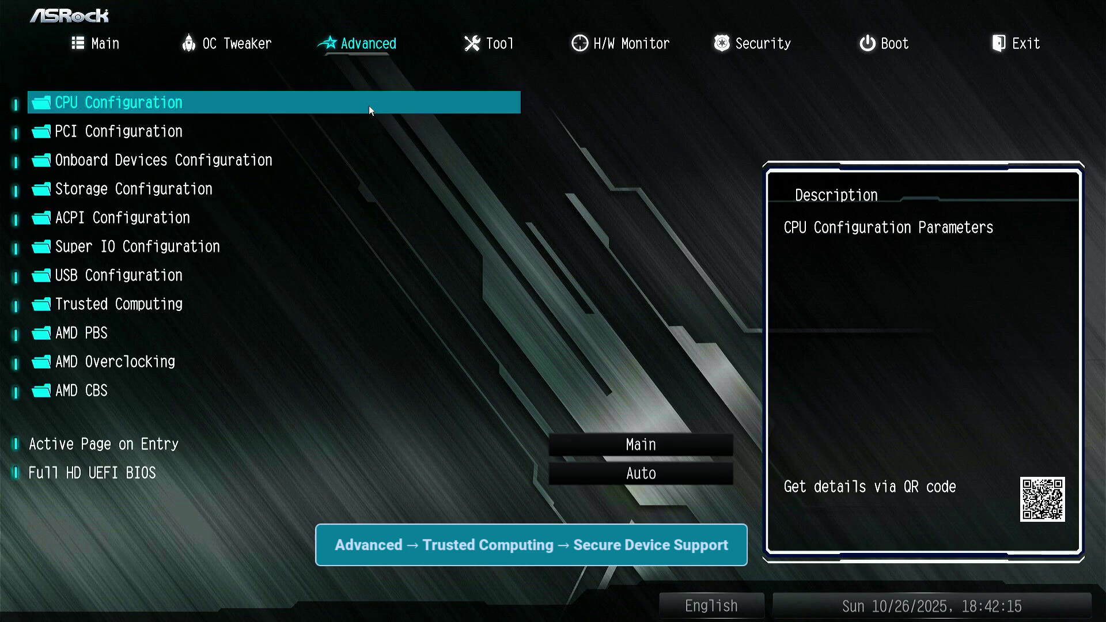
pyautogui.click(211, 305)
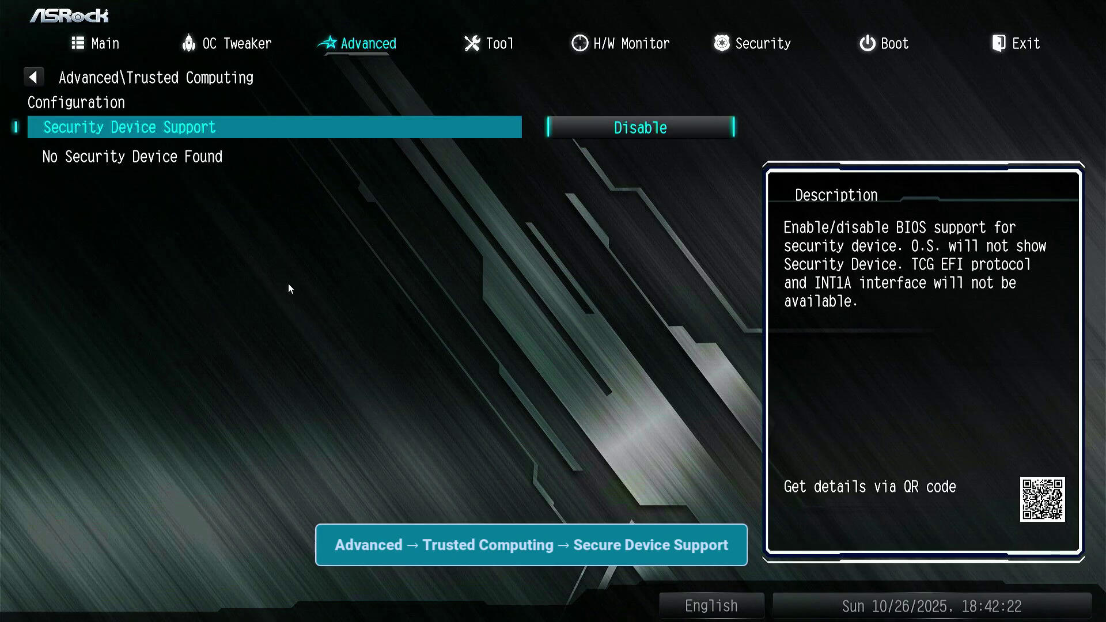
pyautogui.click(679, 127)
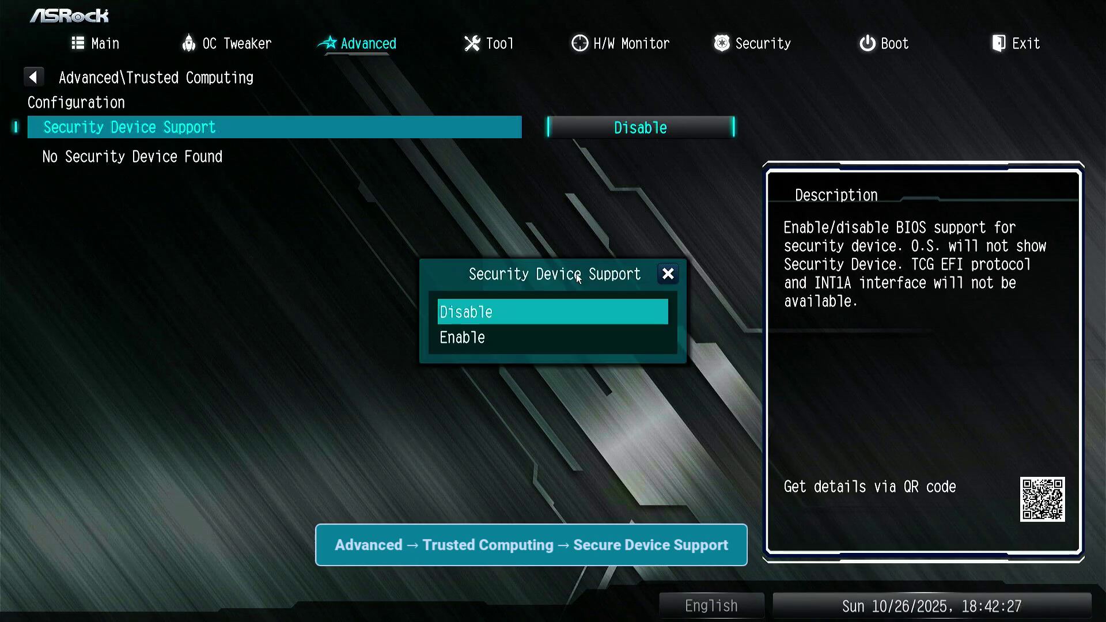
pyautogui.click(502, 343)
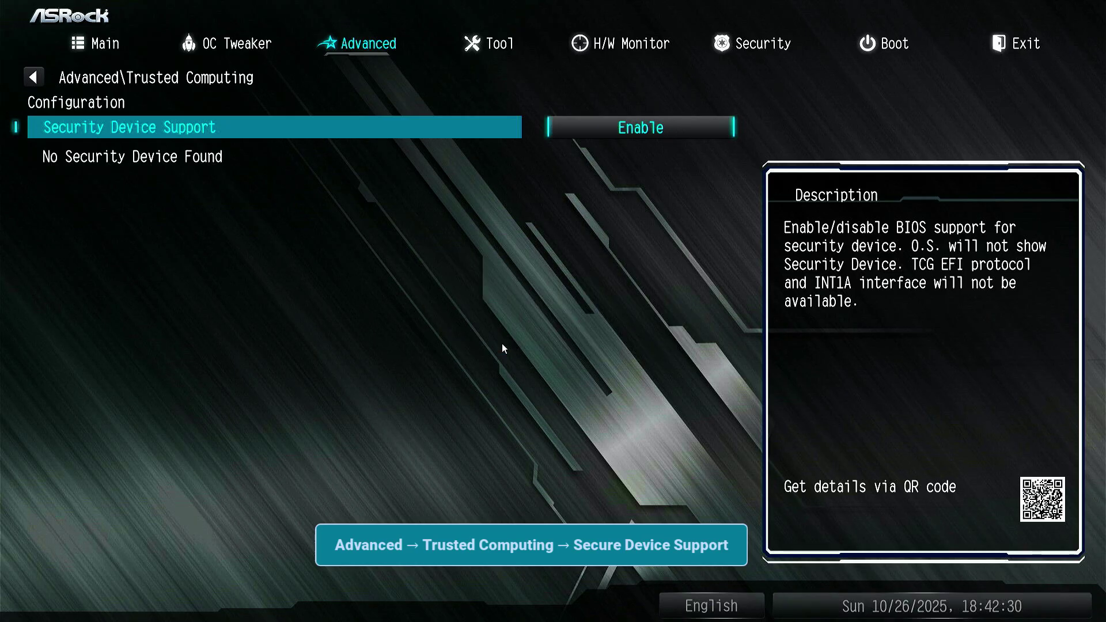
pyautogui.press('F10')
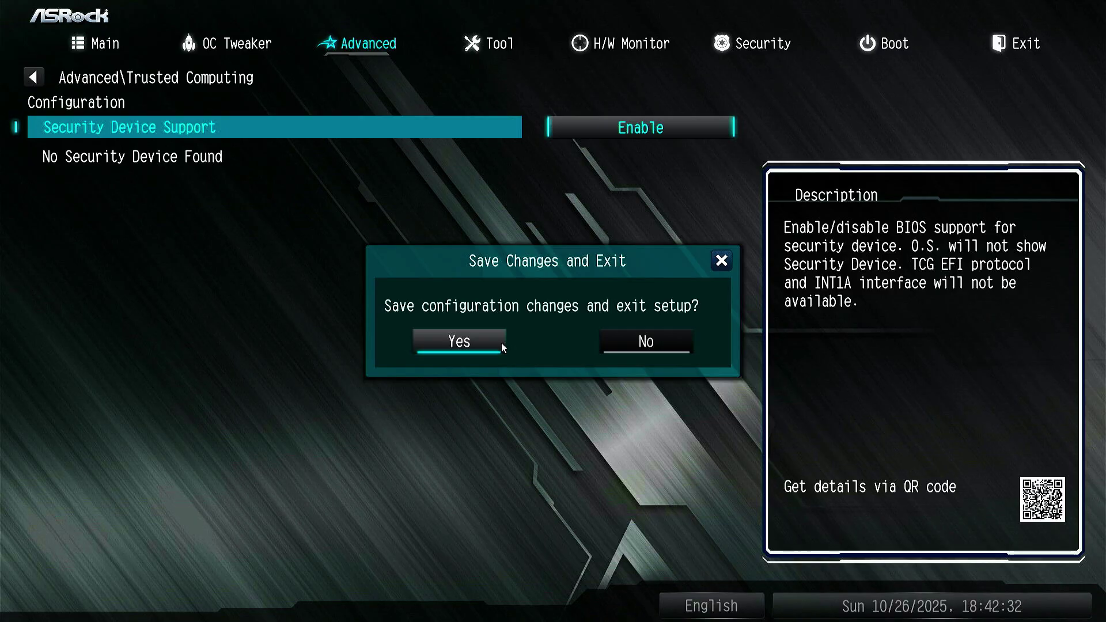
pyautogui.press('Return')
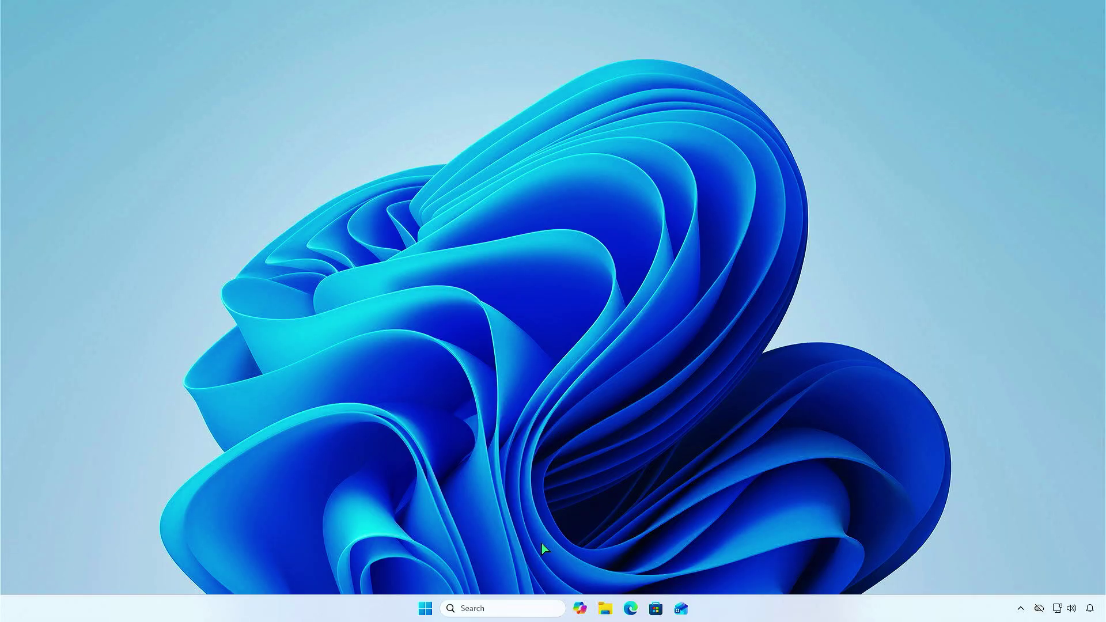
# Step: Check in msinfo32 that BIOS Mode is UEFI and Secure Boot State is Off, then restart
pyautogui.click(524, 610)
pyautogui.write('msi')
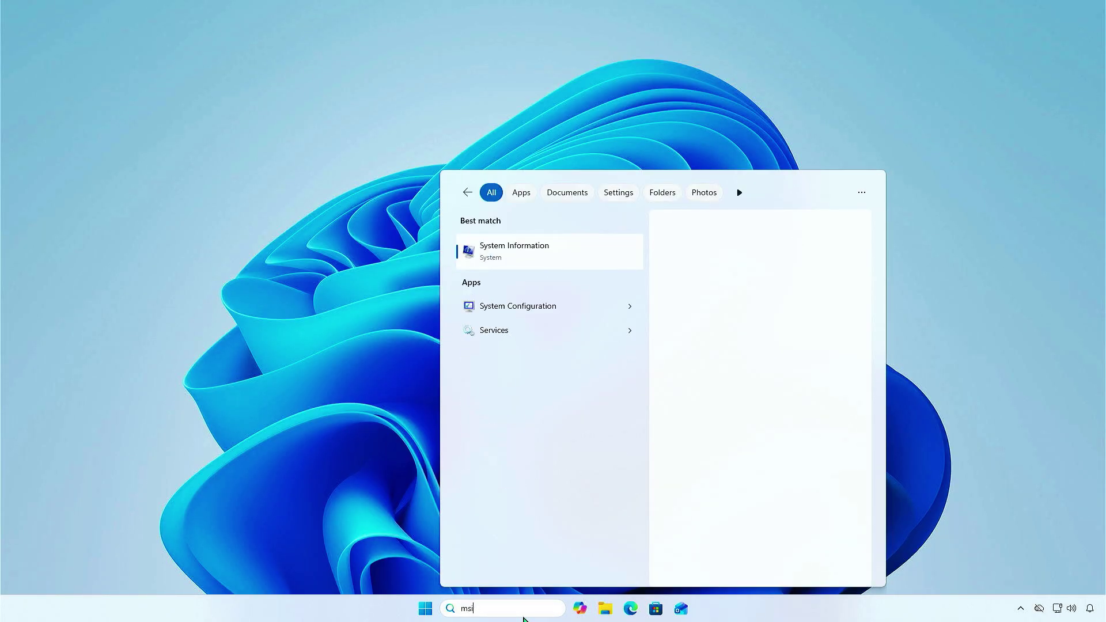
pyautogui.write('nfo32')
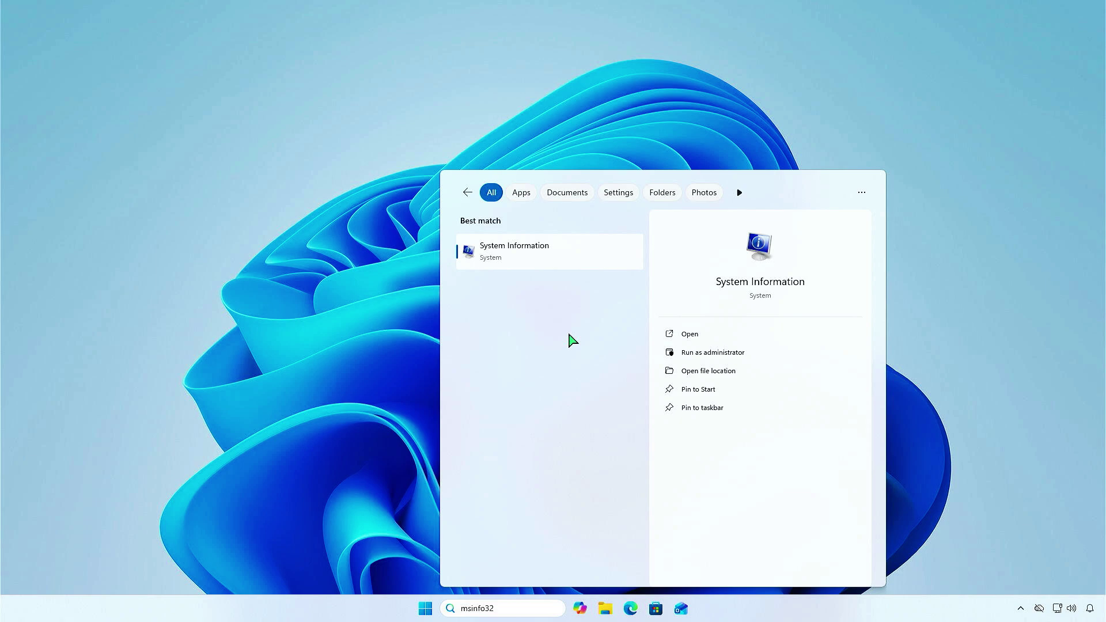
pyautogui.click(574, 265)
pyautogui.click(507, 299)
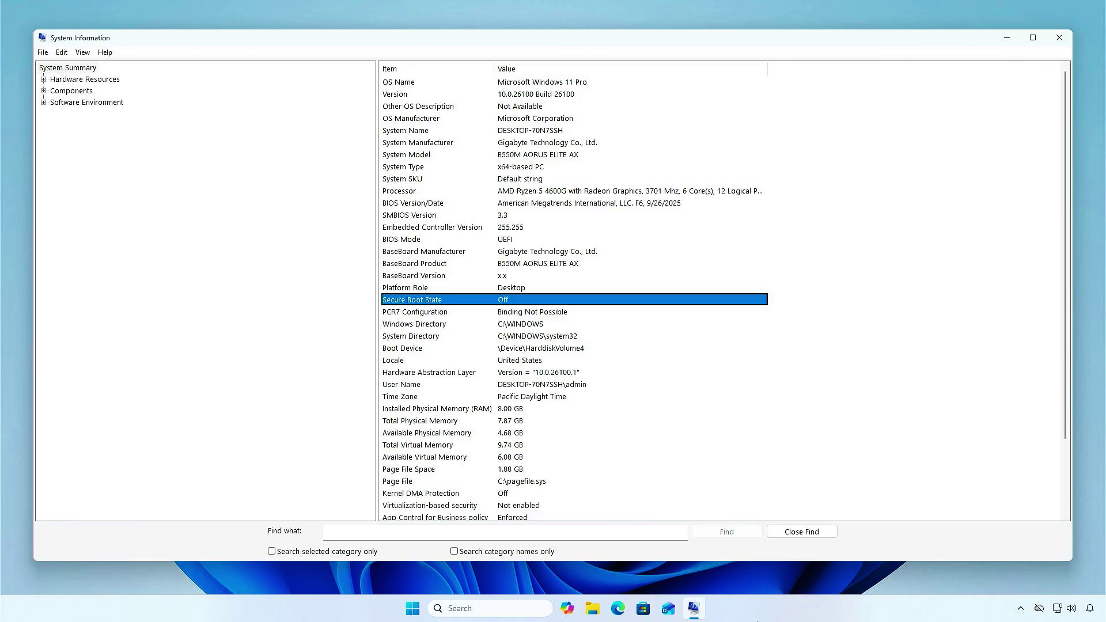
pyautogui.press('Up')
pyautogui.press('Up')
pyautogui.press('Up')
pyautogui.press('Up')
pyautogui.press('Up')
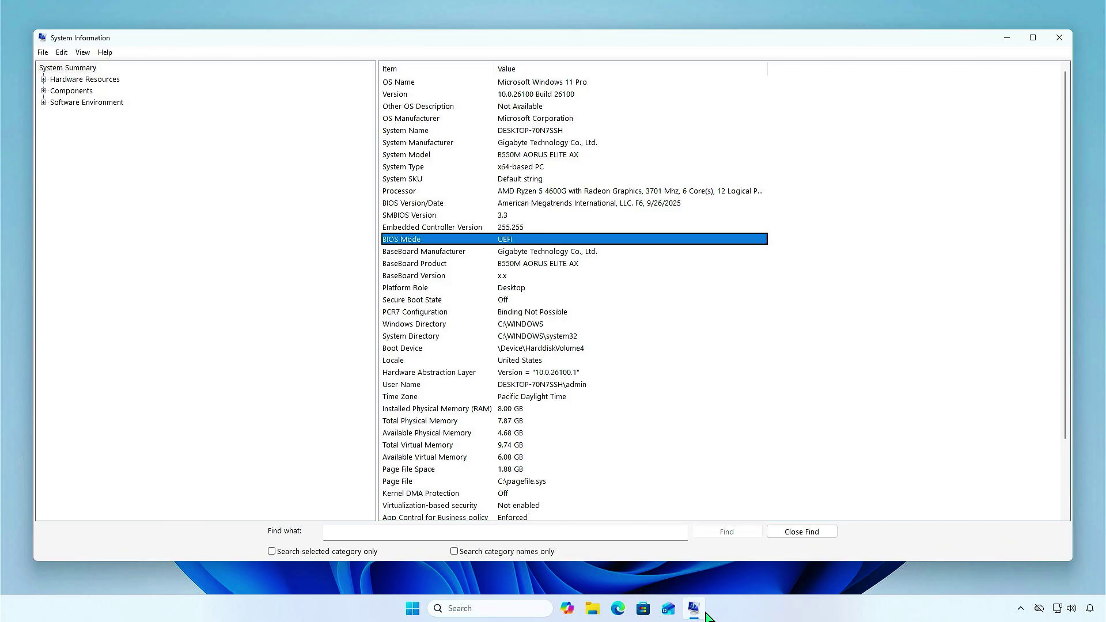
pyautogui.click(411, 609)
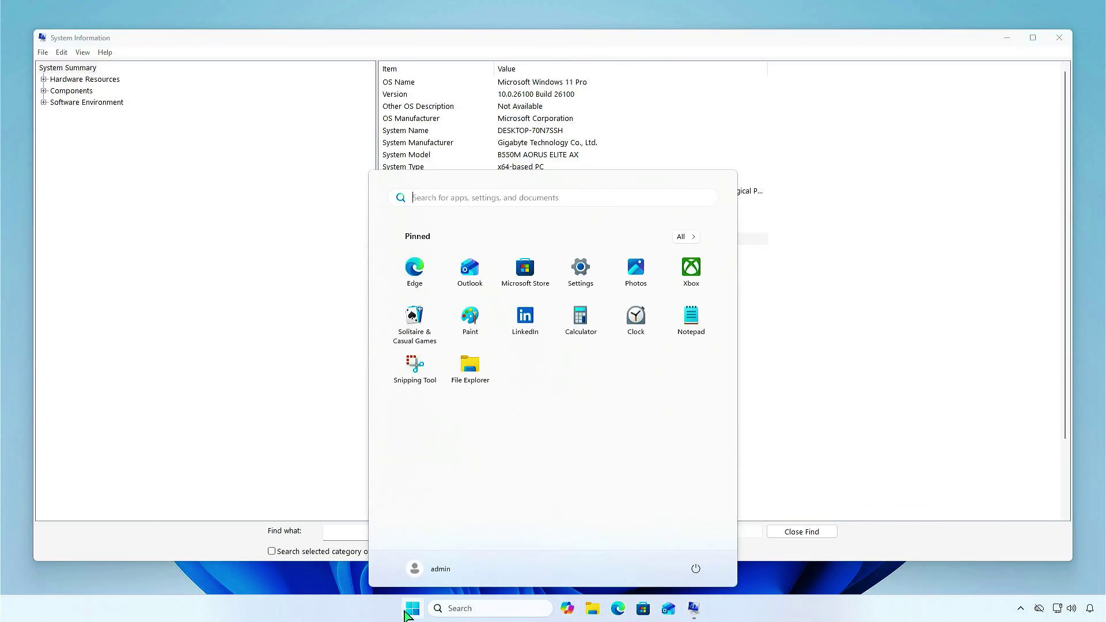
pyautogui.click(696, 569)
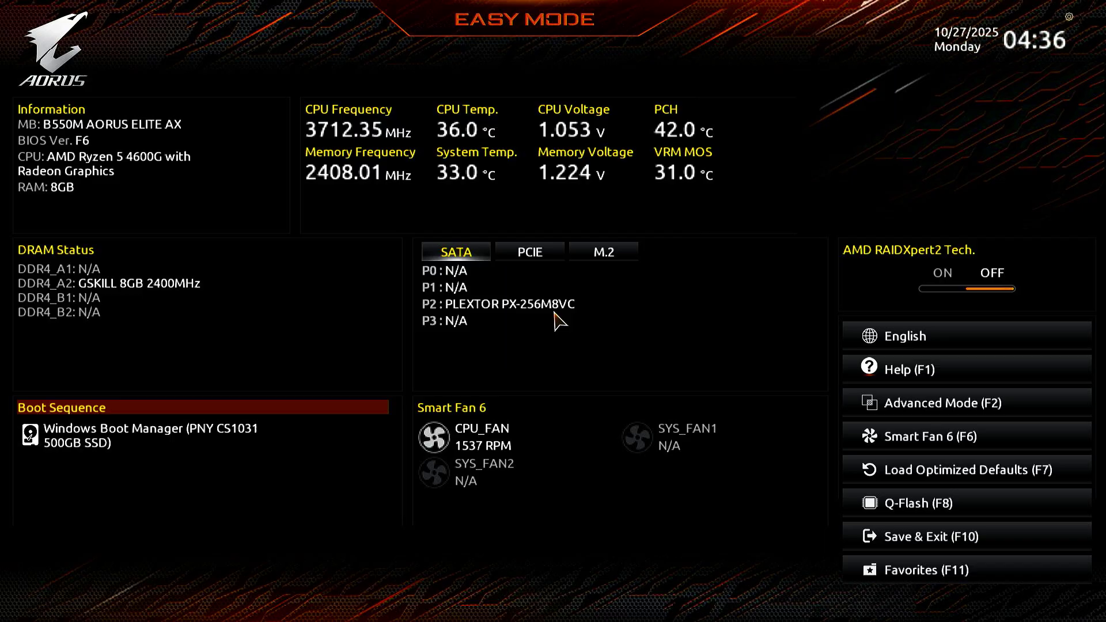
# Step: In advanced mode Boot settings, set Secure Boot to Enabled and acknowledge the Setup Mode warning
pyautogui.press('F2')
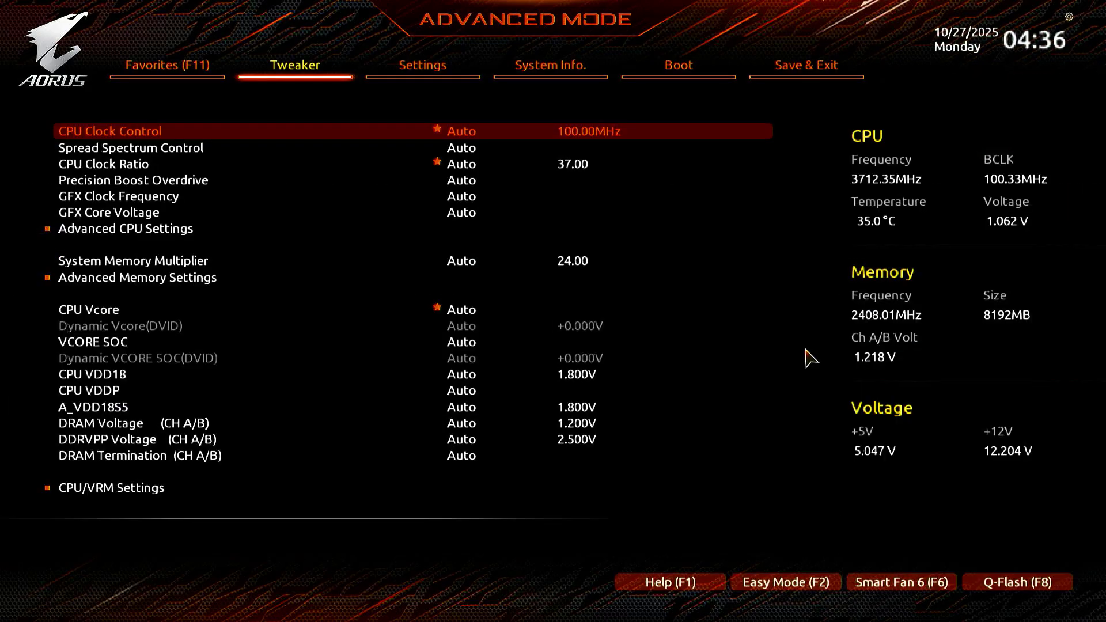
pyautogui.press('Right')
pyautogui.press('Right')
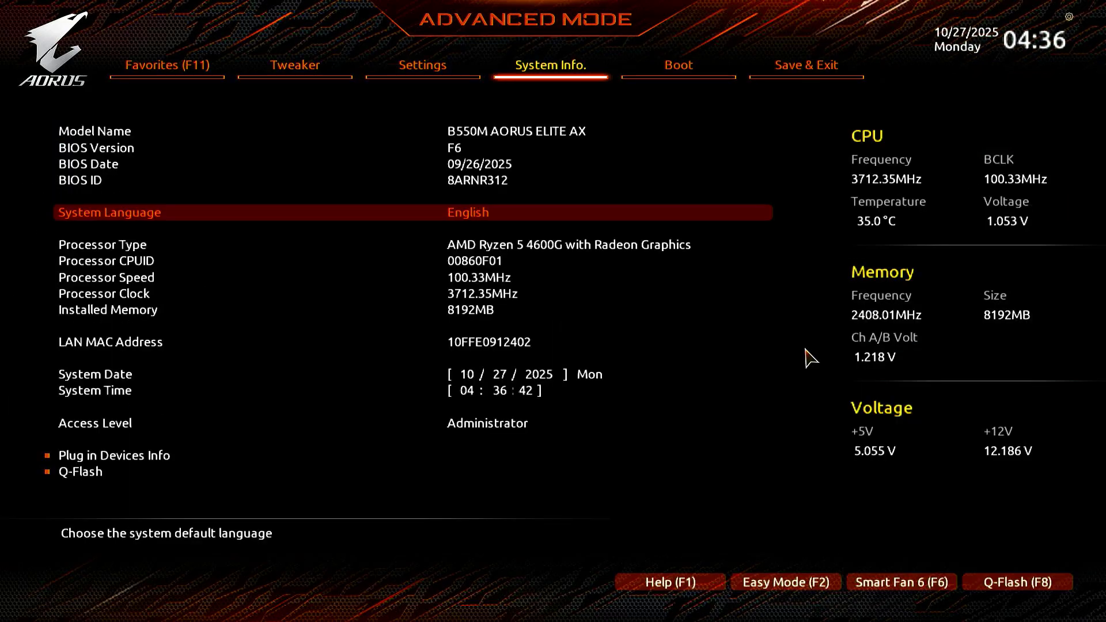
pyautogui.press('Right')
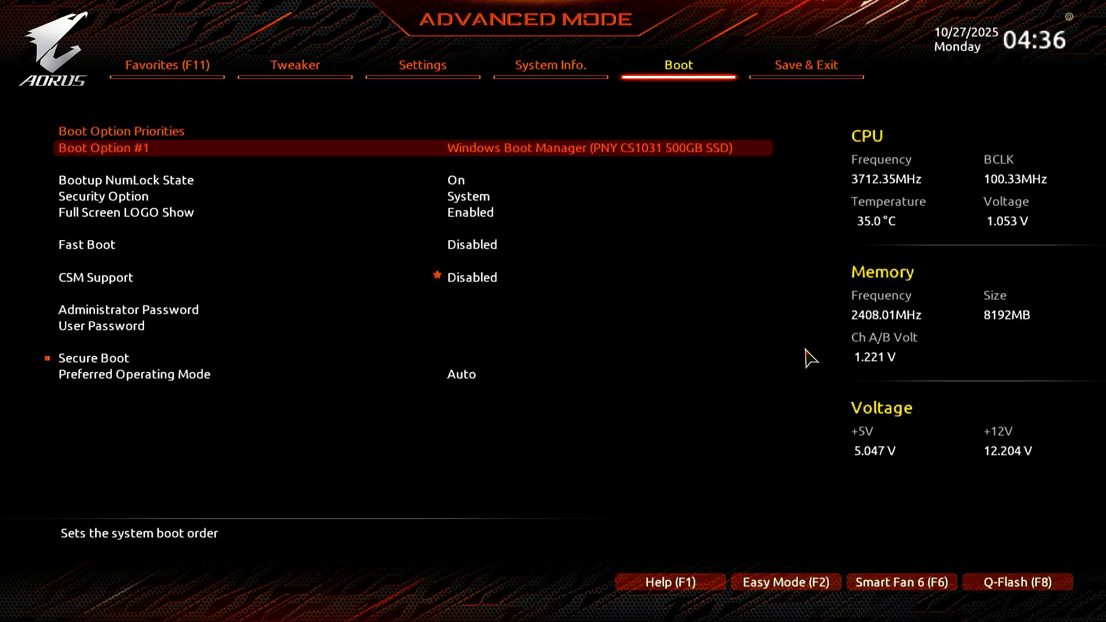
pyautogui.press('Down')
pyautogui.press('Down')
pyautogui.press('Down')
pyautogui.press('Down')
pyautogui.press('Down')
pyautogui.press('Down')
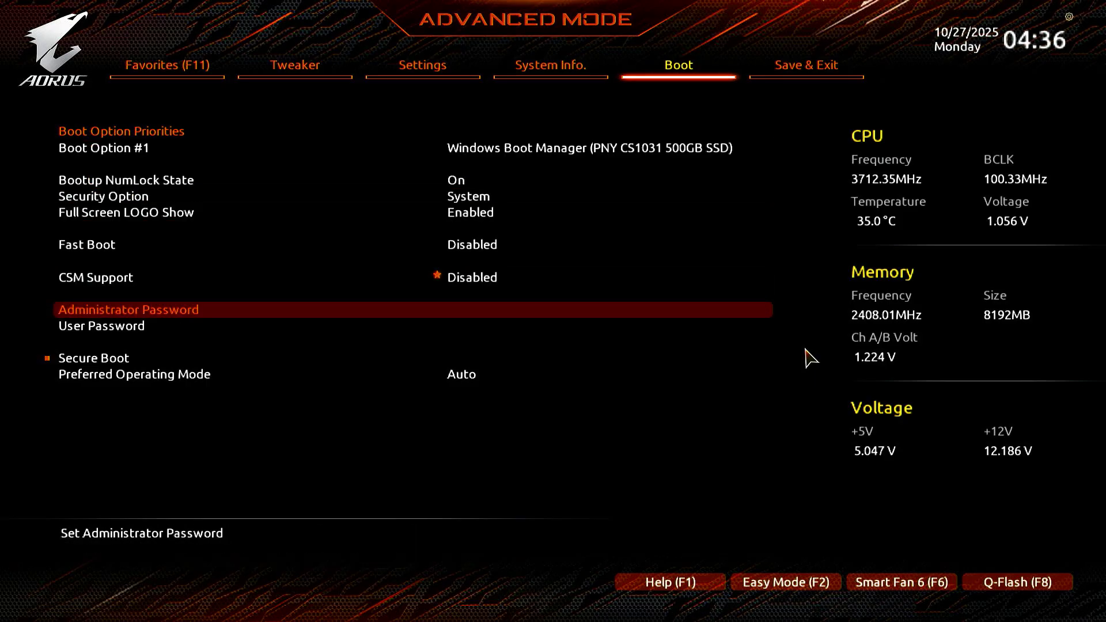
pyautogui.press('Down')
pyautogui.press('Down')
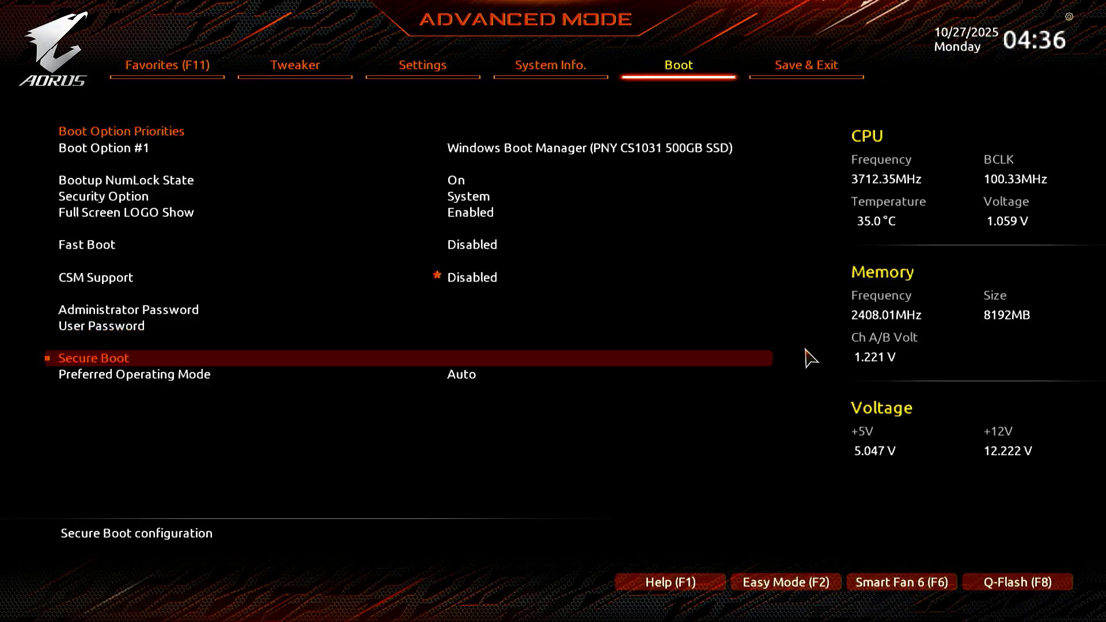
pyautogui.press('Return')
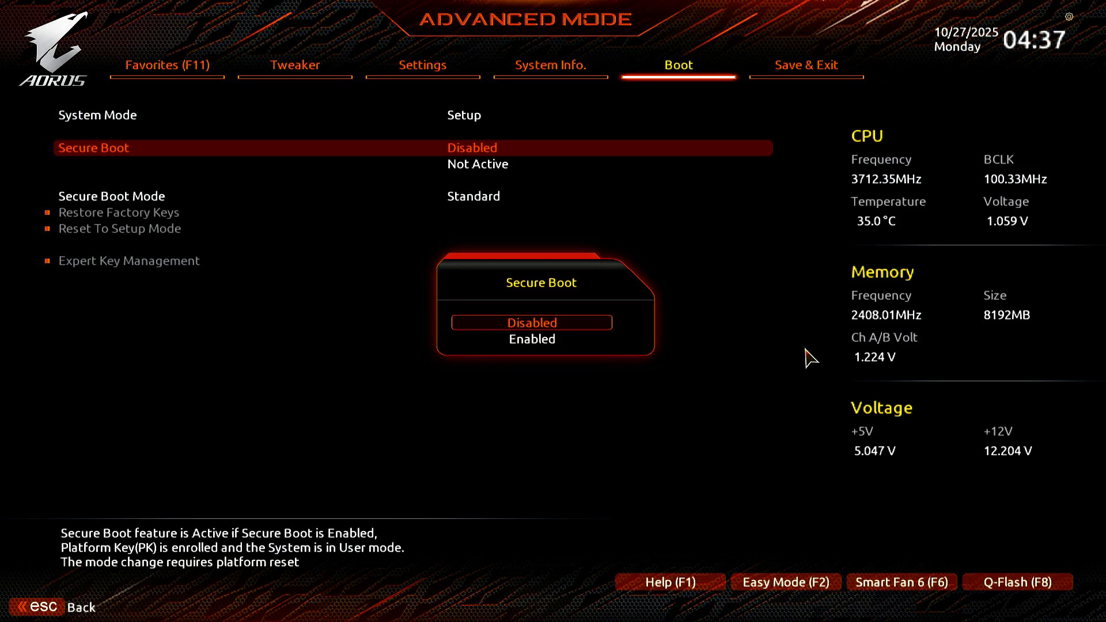
pyautogui.press('Return')
pyautogui.press('Down')
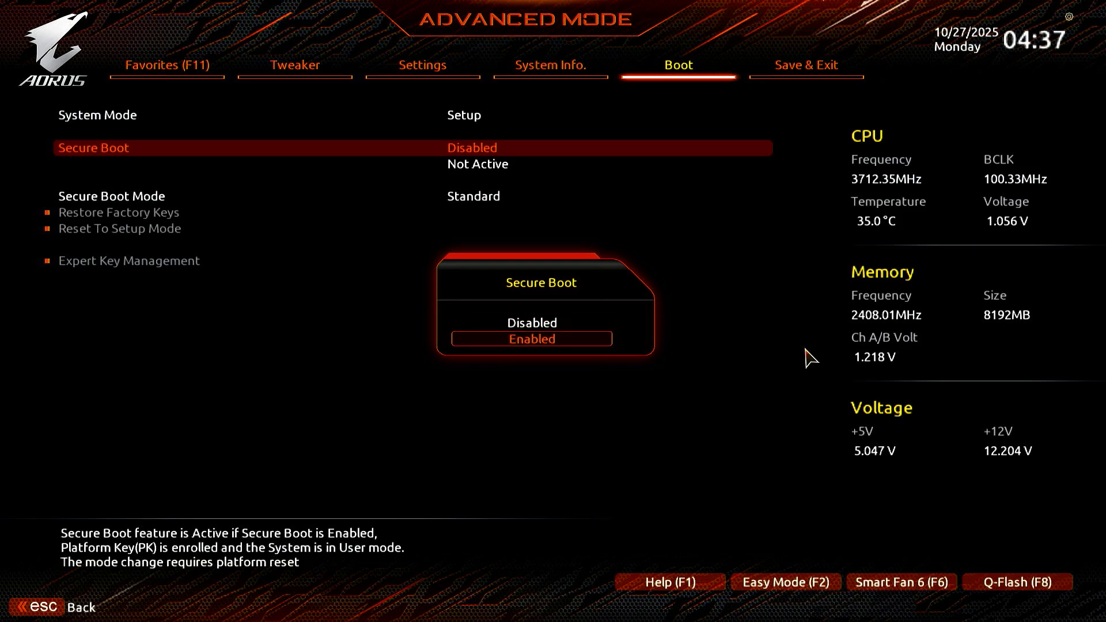
pyautogui.press('Return')
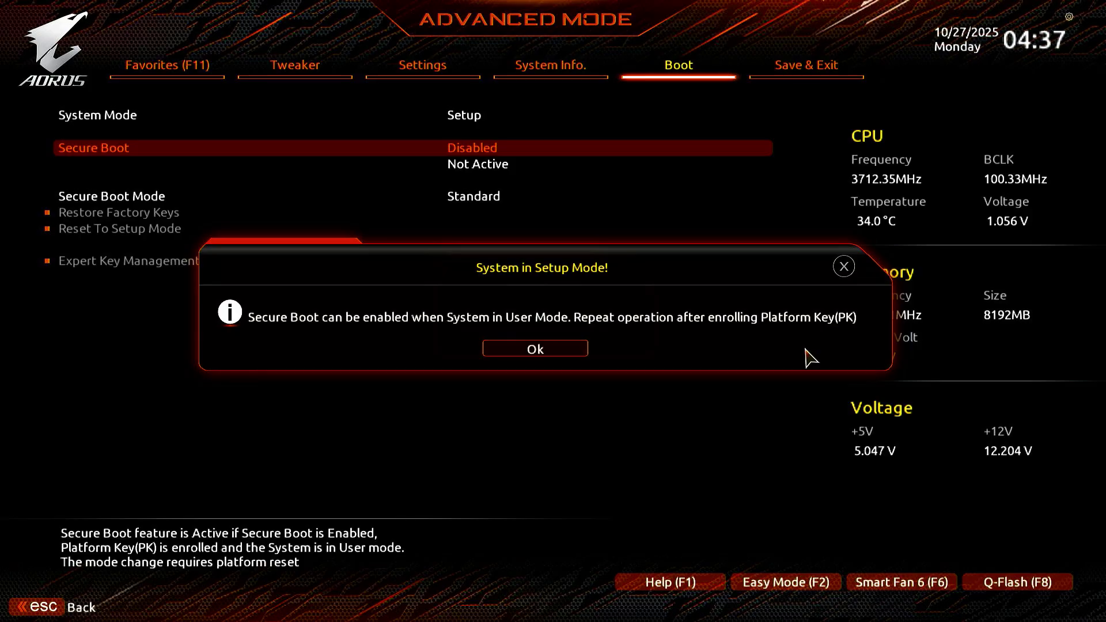
pyautogui.press('Return')
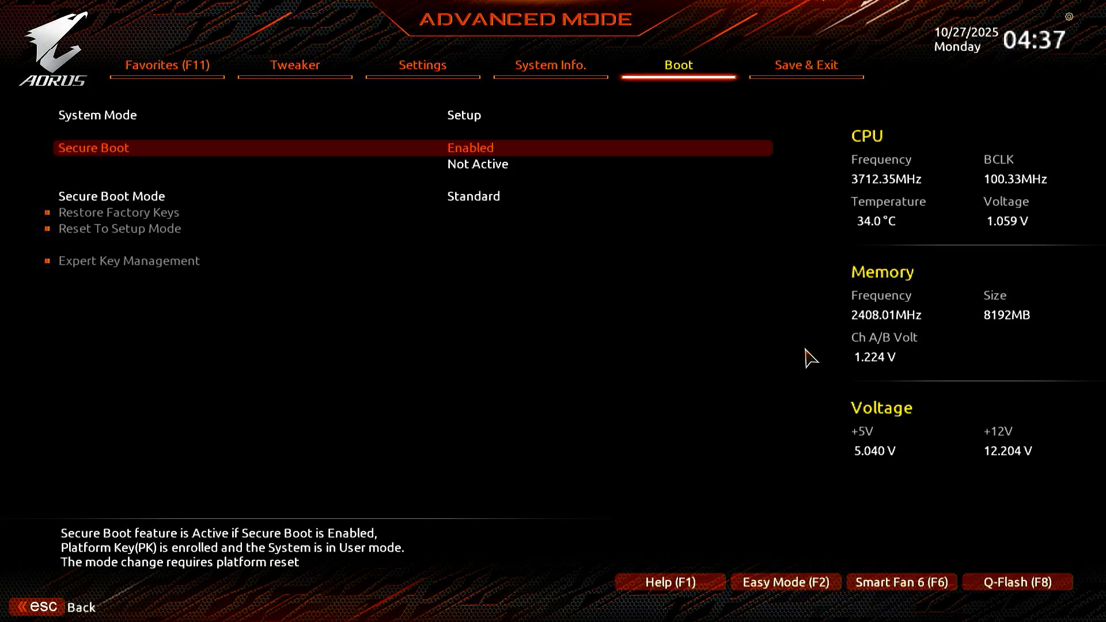
# Step: Switch Secure Boot Mode to Custom and back to Standard, installing the factory default keys
pyautogui.press('Down')
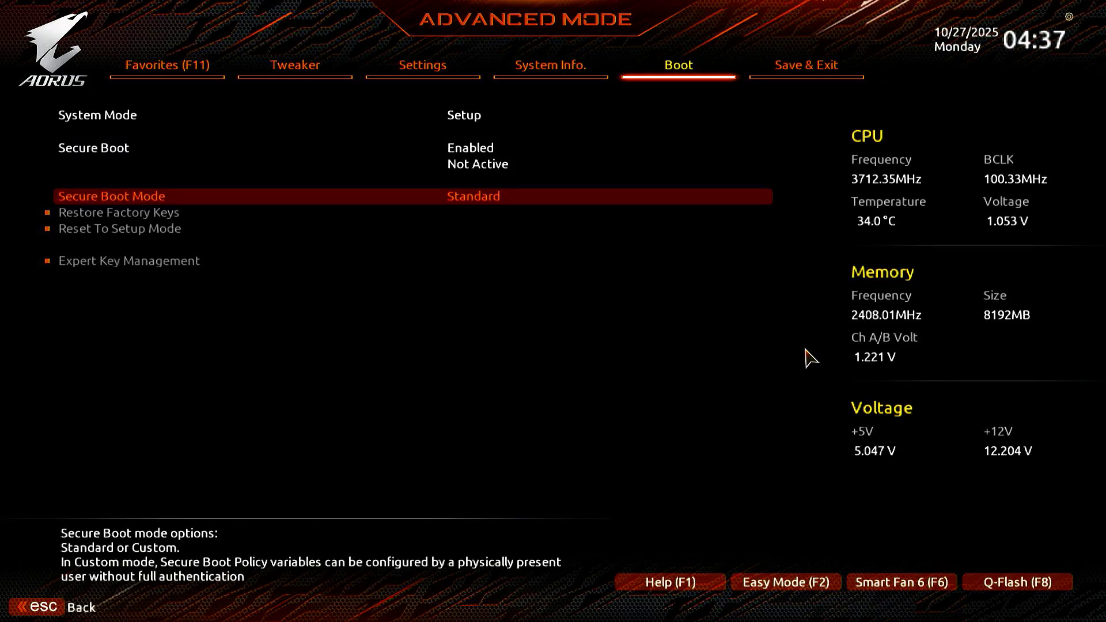
pyautogui.press('Return')
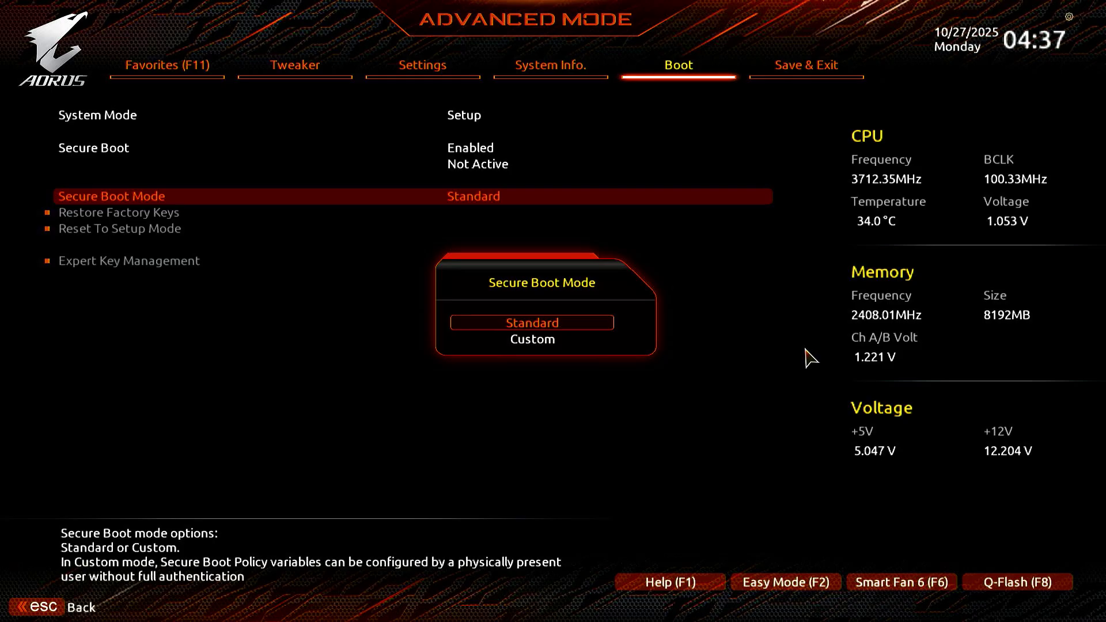
pyautogui.press('Down')
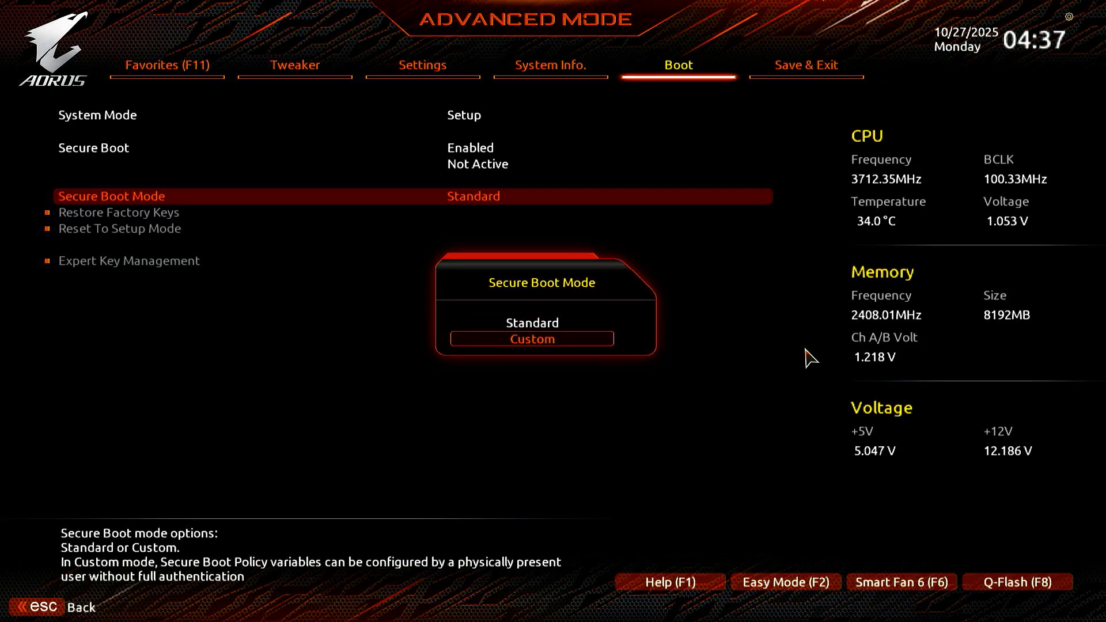
pyautogui.press('Return')
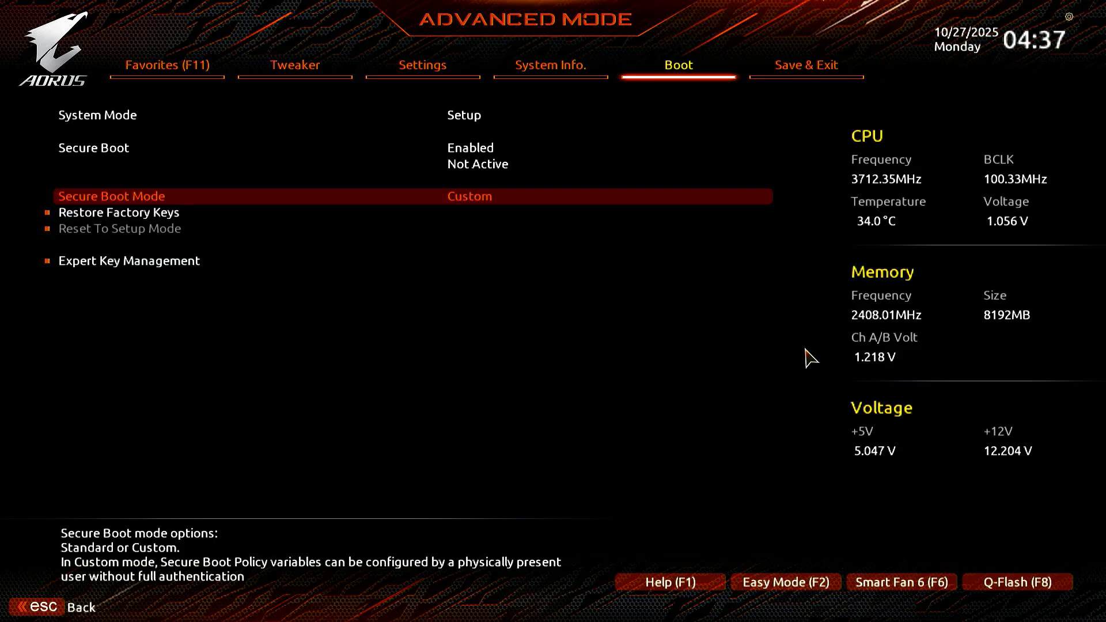
pyautogui.press('Return')
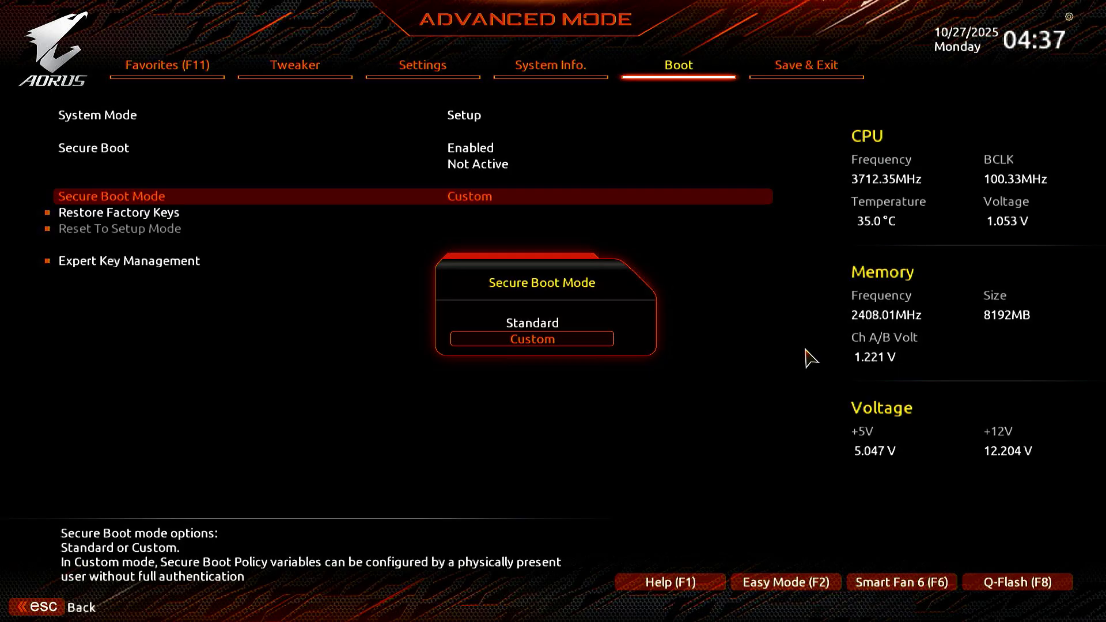
pyautogui.press('Up')
pyautogui.press('Return')
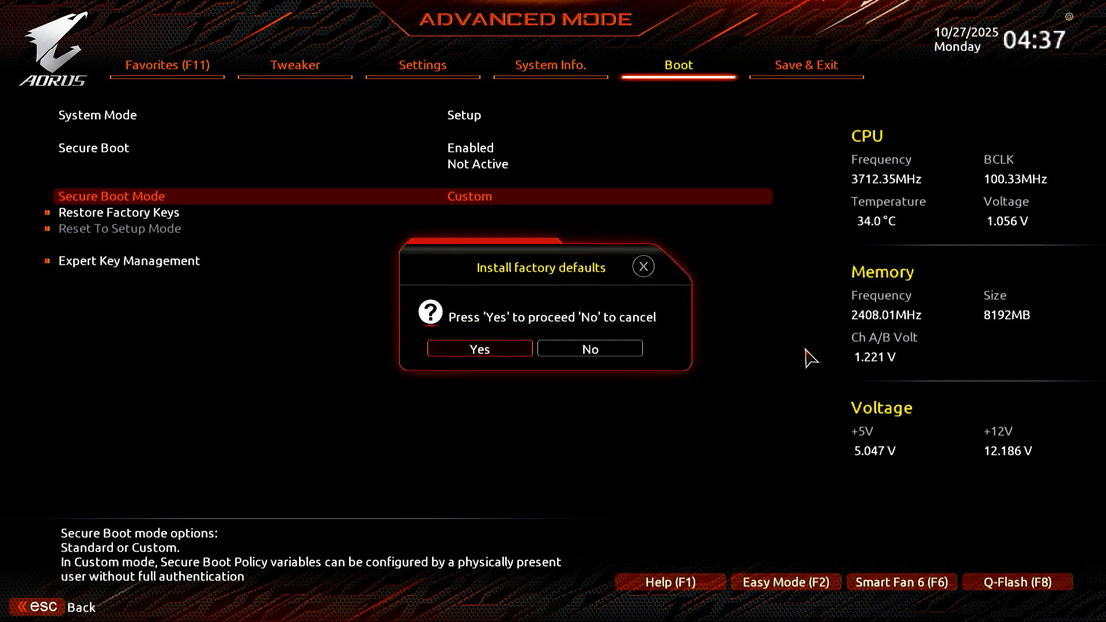
pyautogui.press('Escape')
pyautogui.press('Escape')
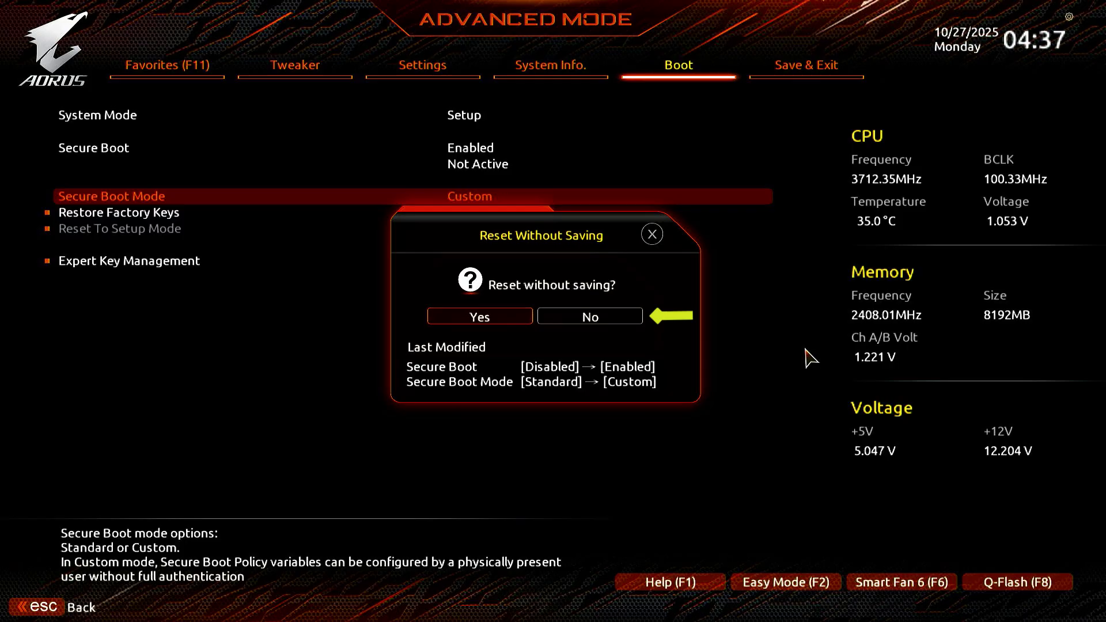
# Step: Save the BIOS changes with F10 and restart into Windows
pyautogui.press('Right')
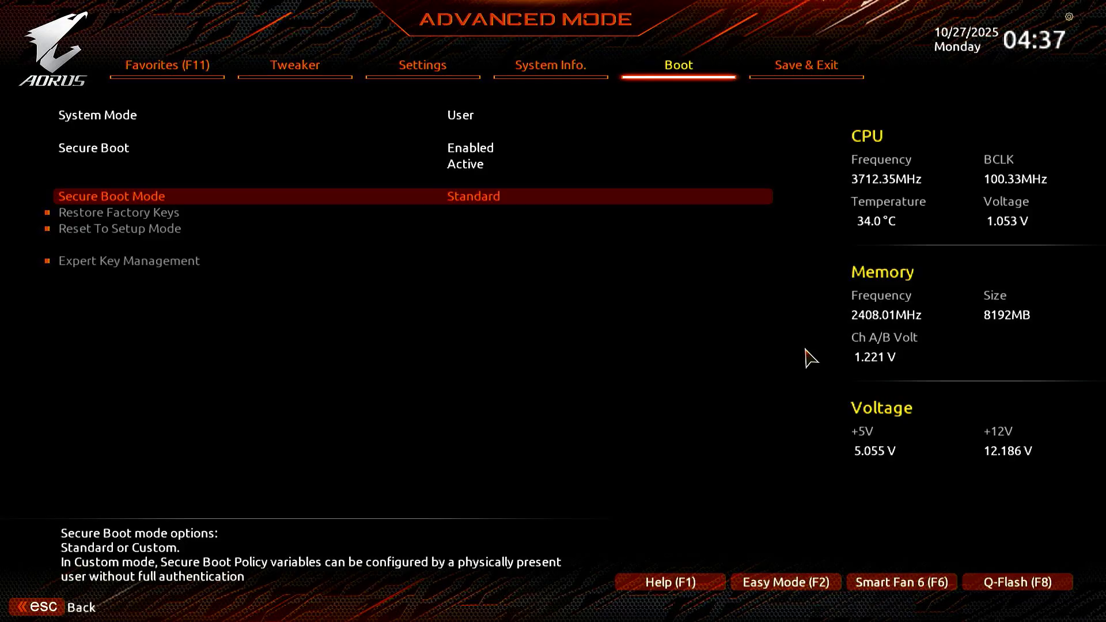
pyautogui.press('F10')
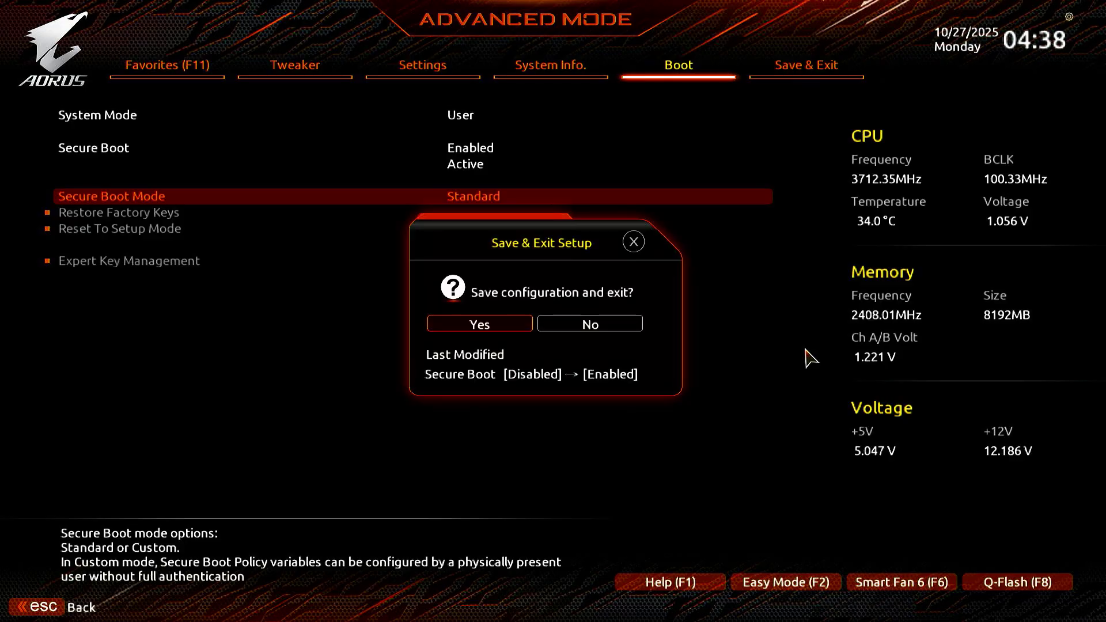
pyautogui.press('Return')
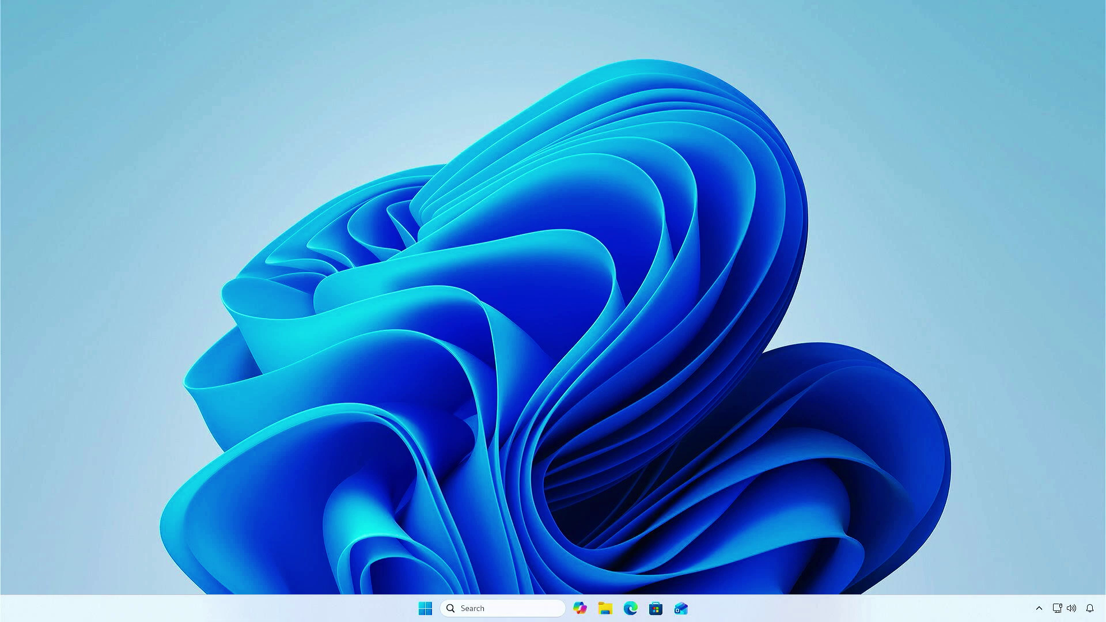
# Step: Reopen System Information via msinfo32, confirm Secure Boot State reads On, then minimize it
pyautogui.click(513, 610)
pyautogui.write('msinfo32')
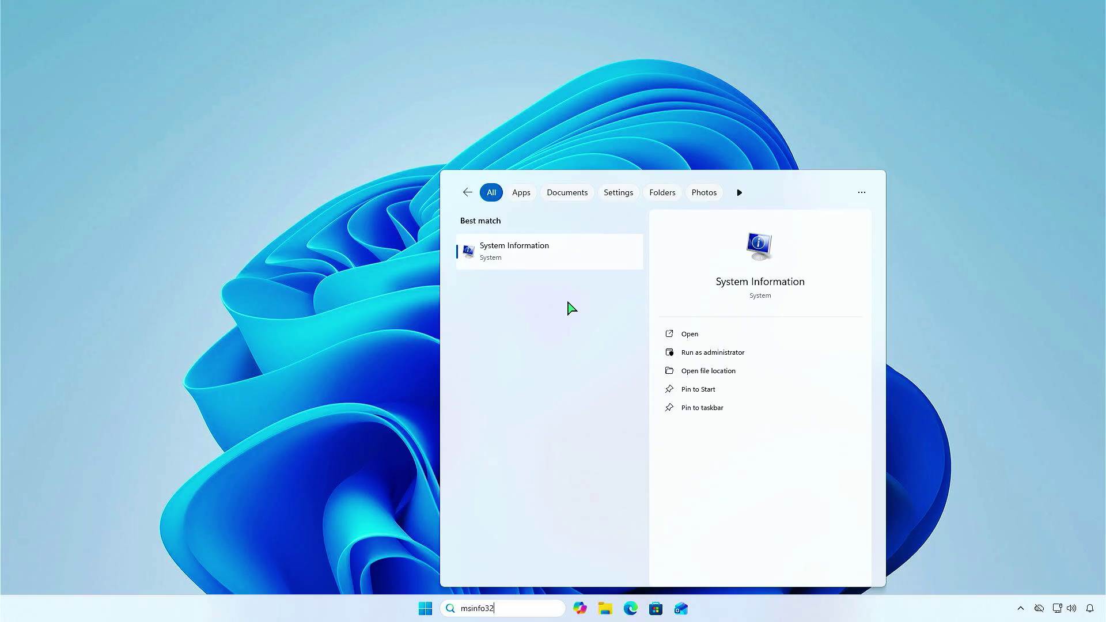
pyautogui.click(578, 258)
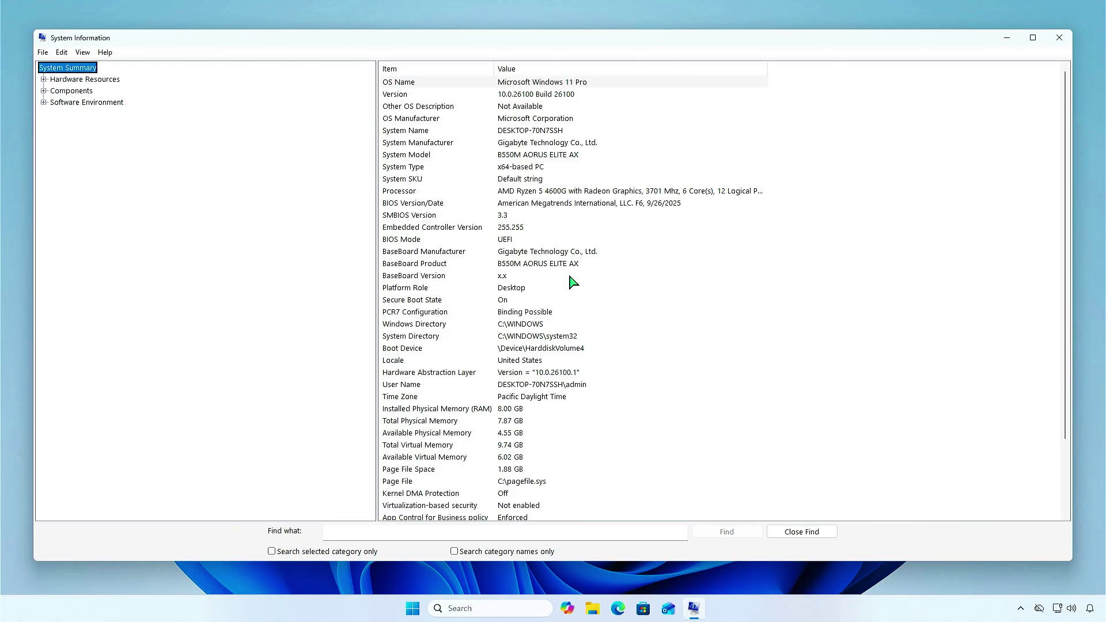
pyautogui.click(565, 300)
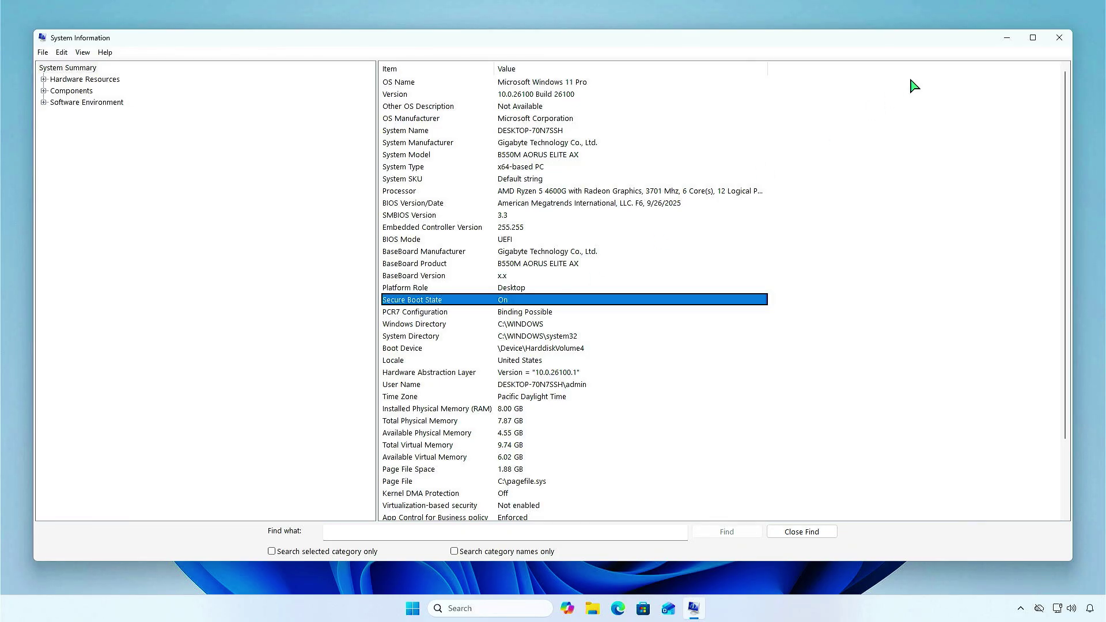
pyautogui.click(1007, 37)
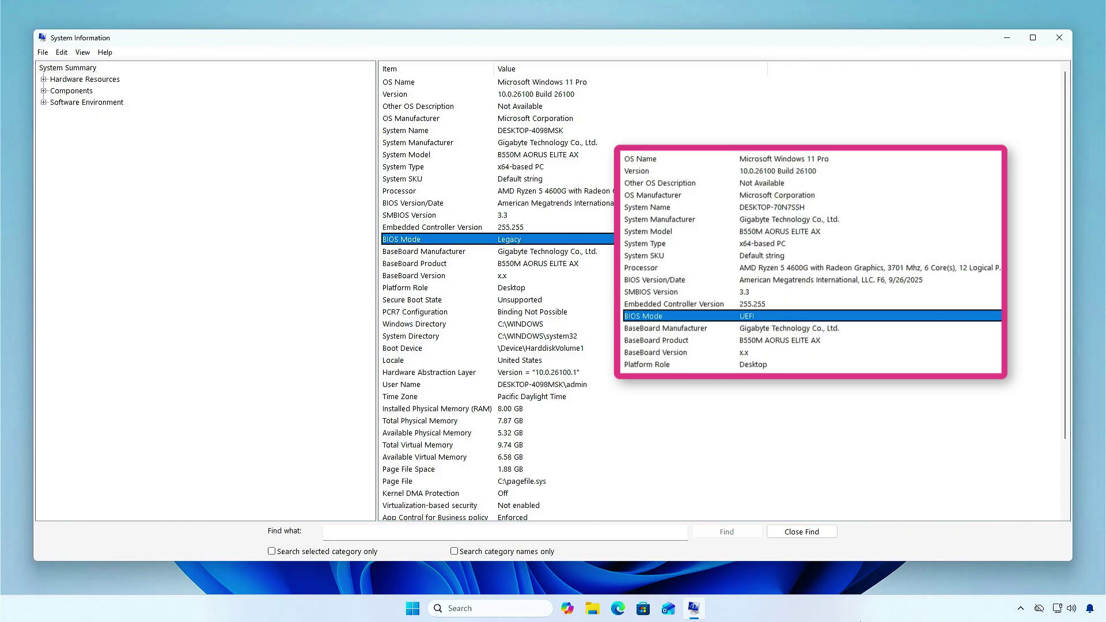
pyautogui.click(697, 609)
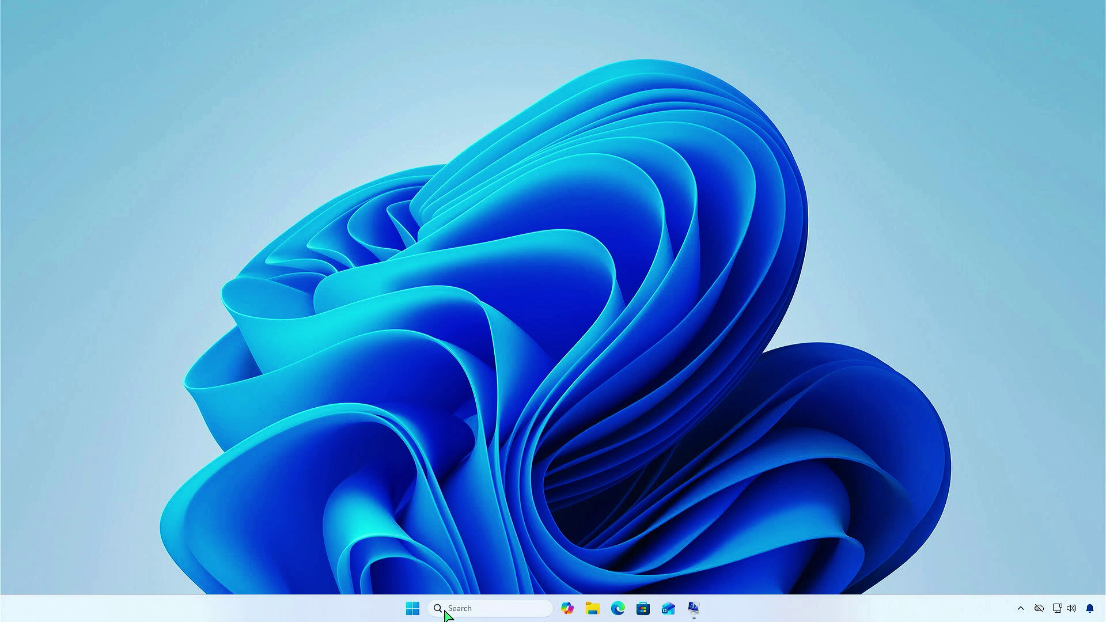
# Step: Run Get-Disk in an administrator Terminal, showing disk 0 at 465.76 GB with MBR style
pyautogui.rightClick(417, 612)
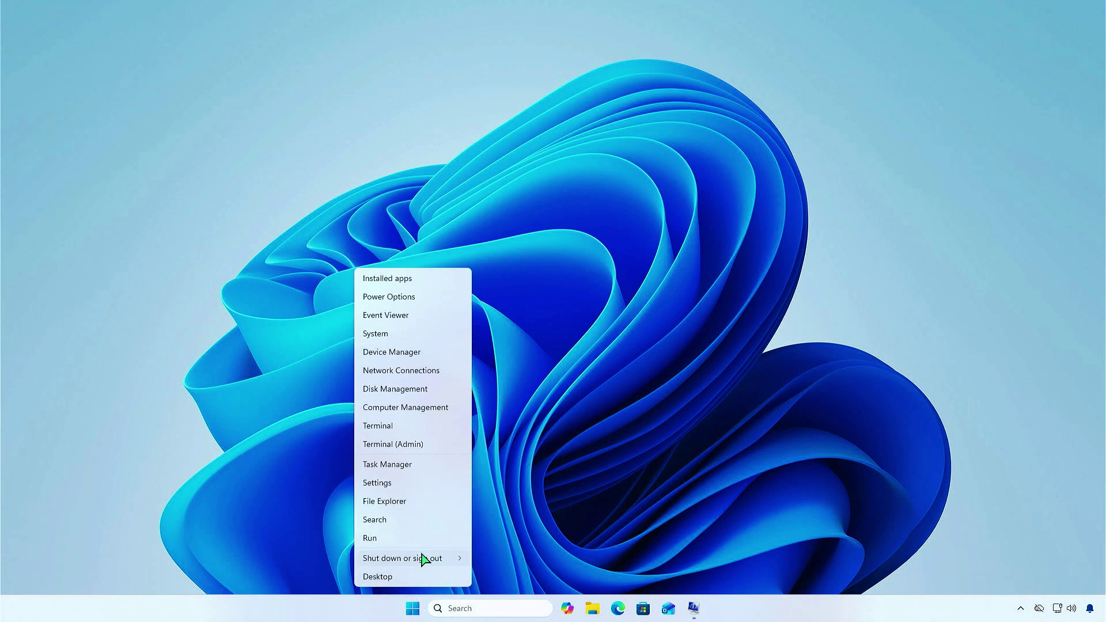
pyautogui.click(441, 448)
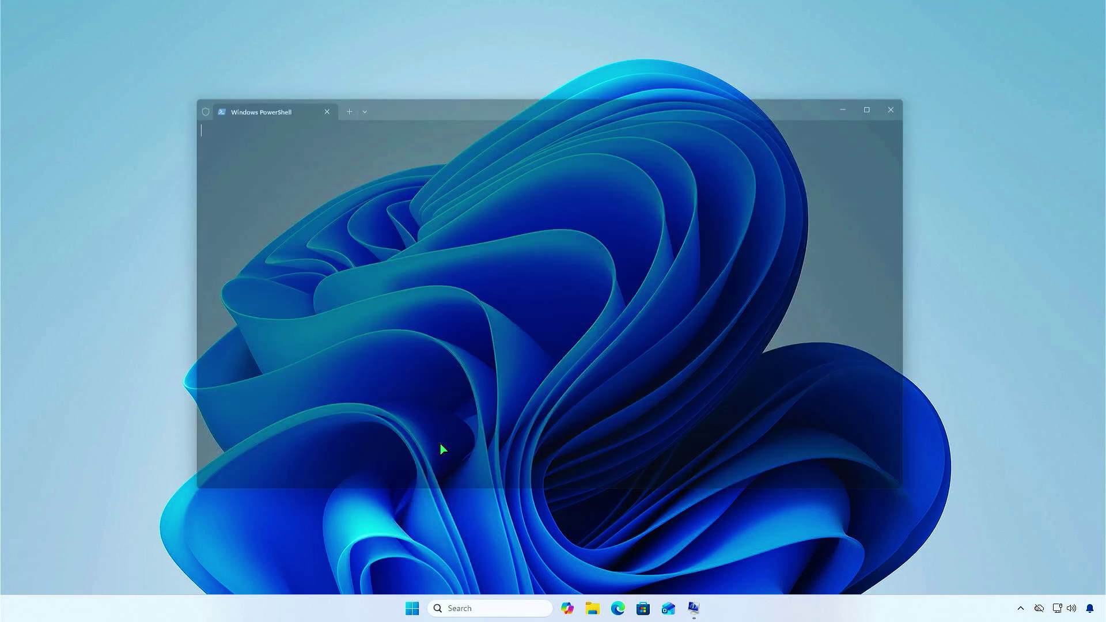
pyautogui.write('get-disk')
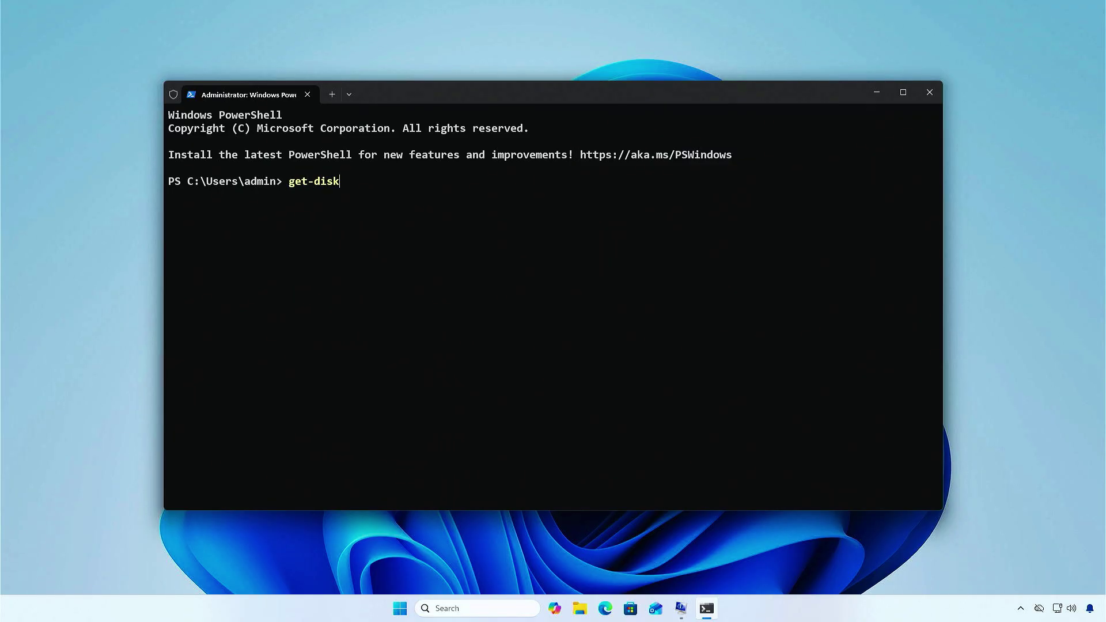
pyautogui.press('Tab')
pyautogui.press('Return')
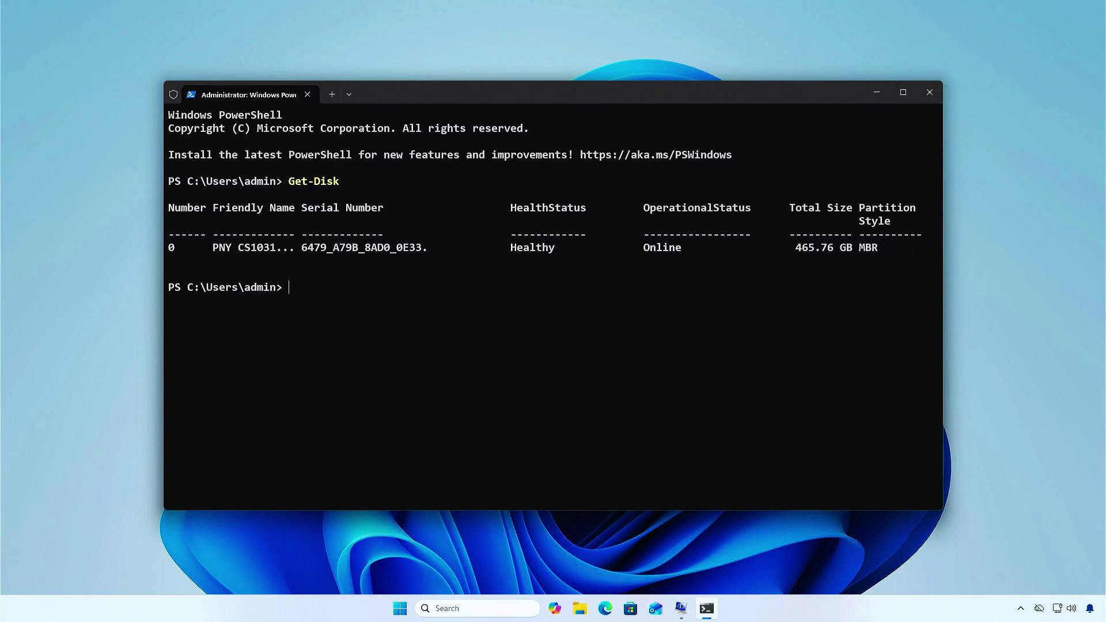
# Step: Check Disk 0's properties in Disk Management show Master Boot Record (MBR), then hide the window
pyautogui.rightClick(398, 607)
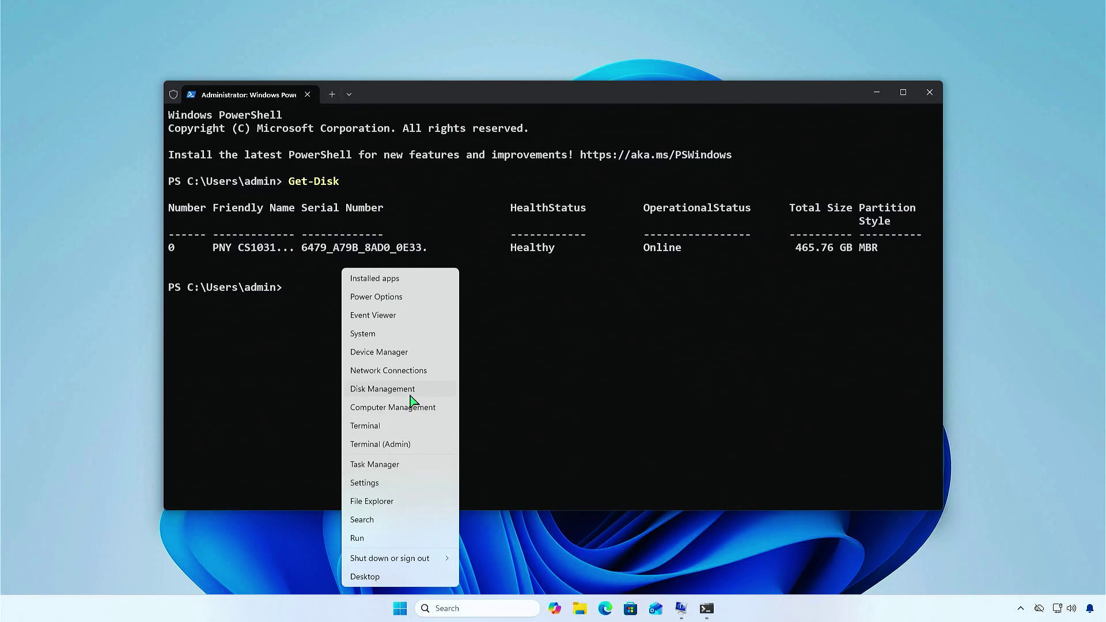
pyautogui.click(410, 394)
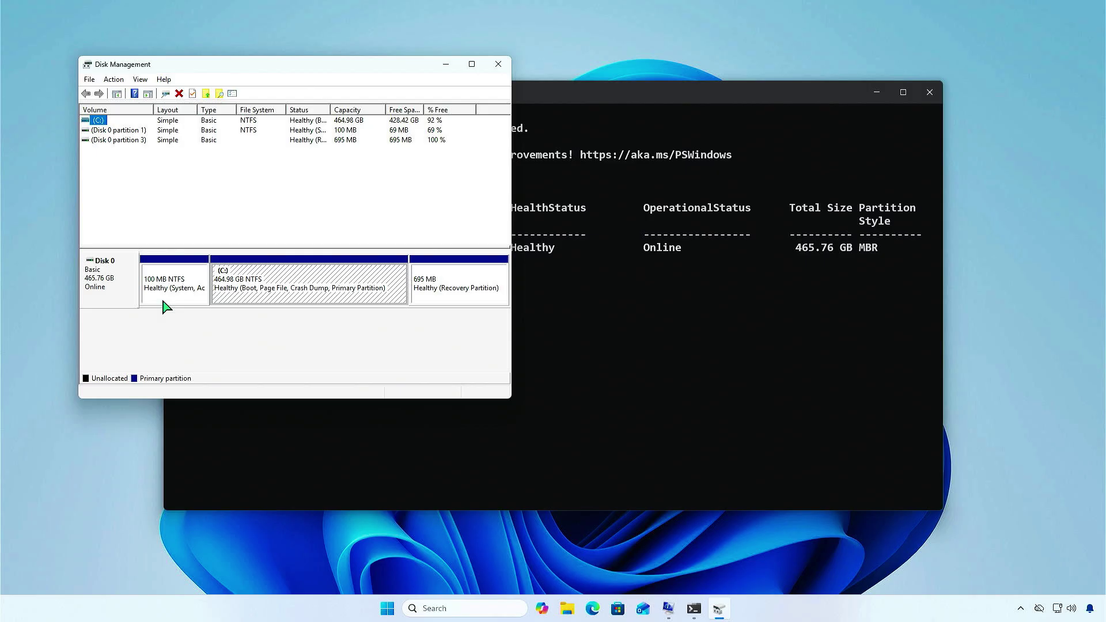
pyautogui.click(121, 288)
pyautogui.rightClick(121, 287)
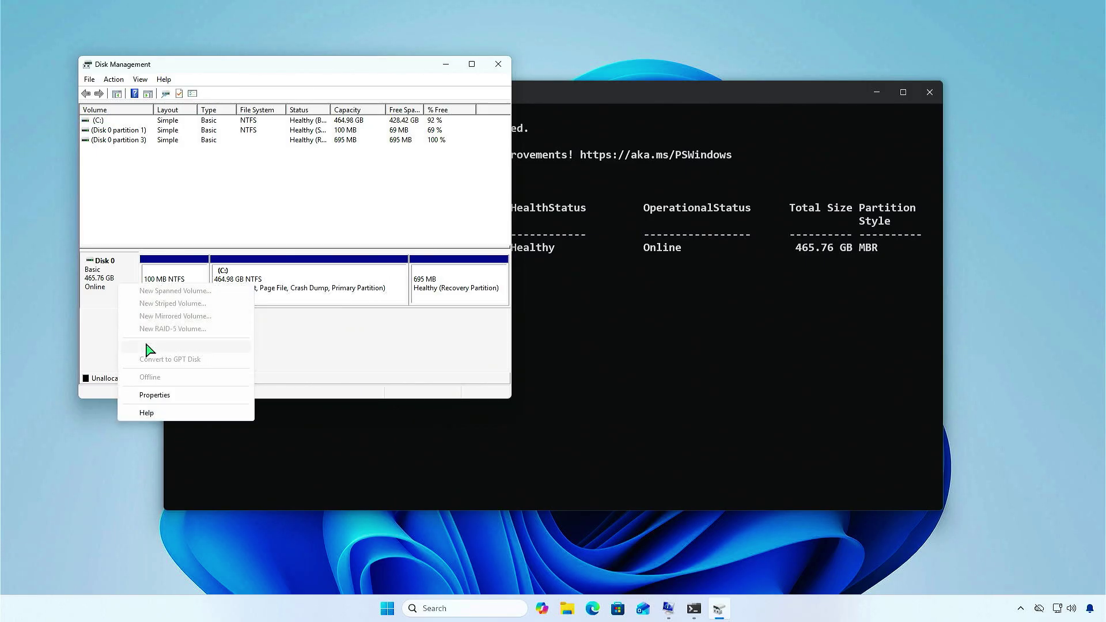
pyautogui.click(175, 395)
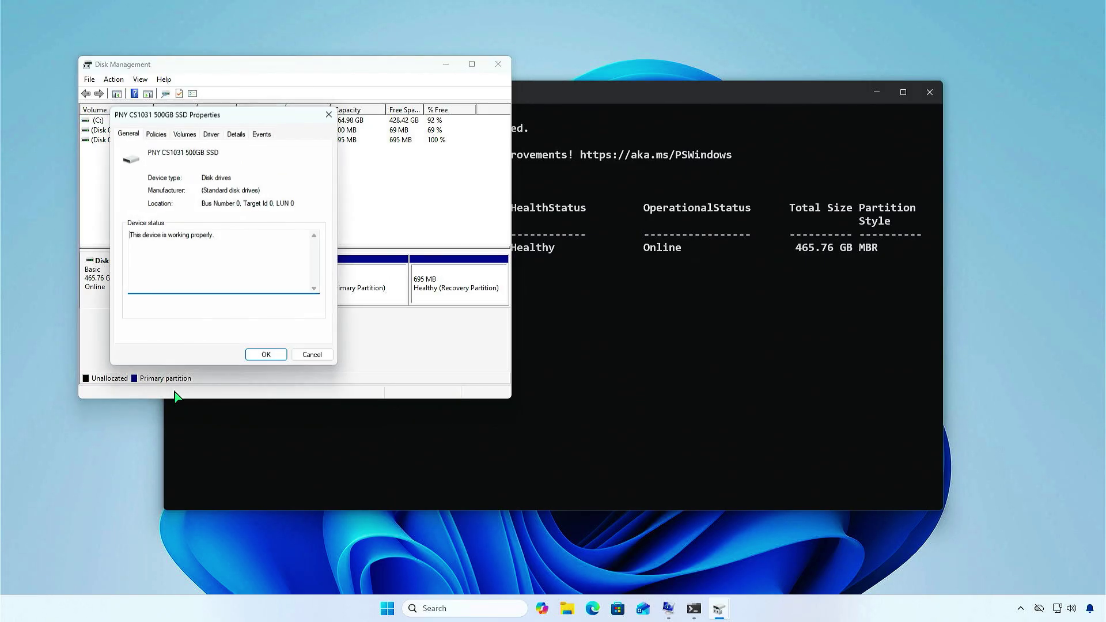
pyautogui.click(188, 134)
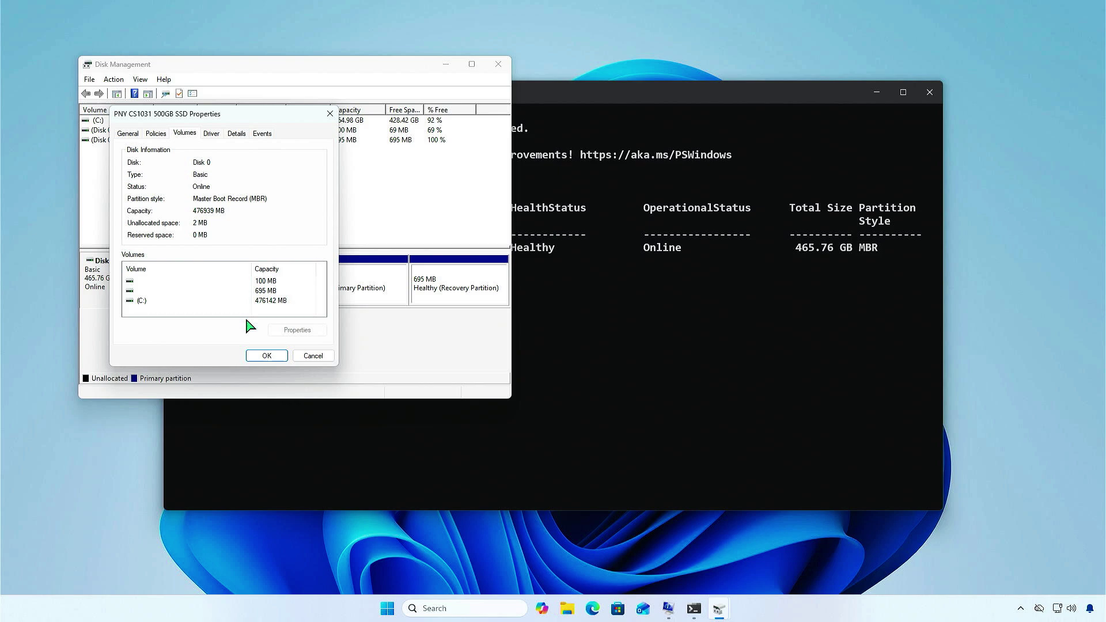
pyautogui.click(265, 357)
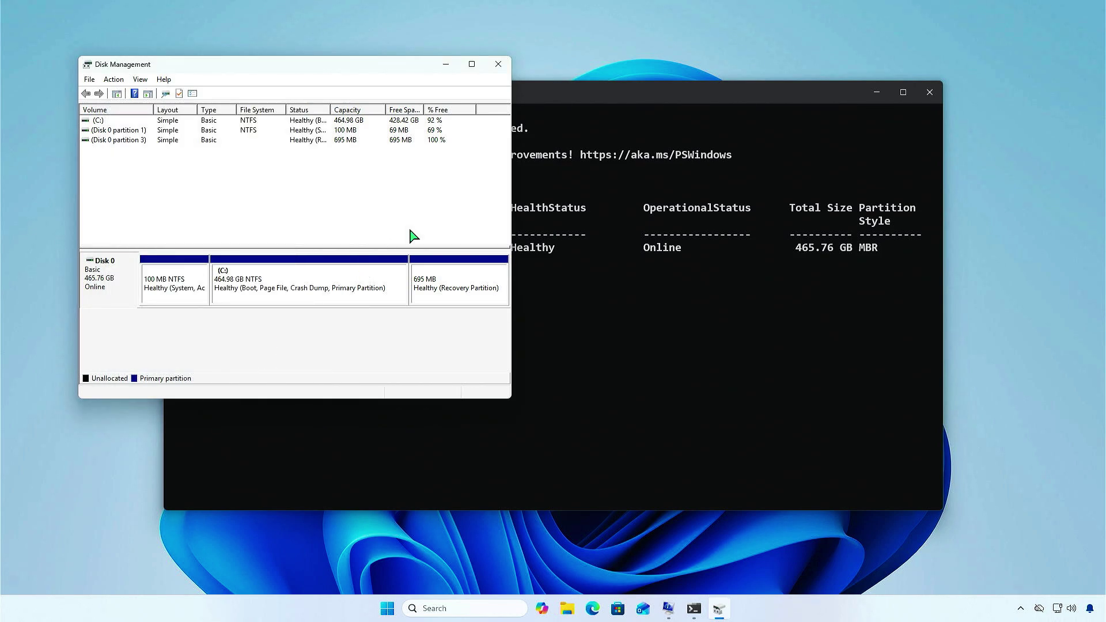
pyautogui.click(446, 69)
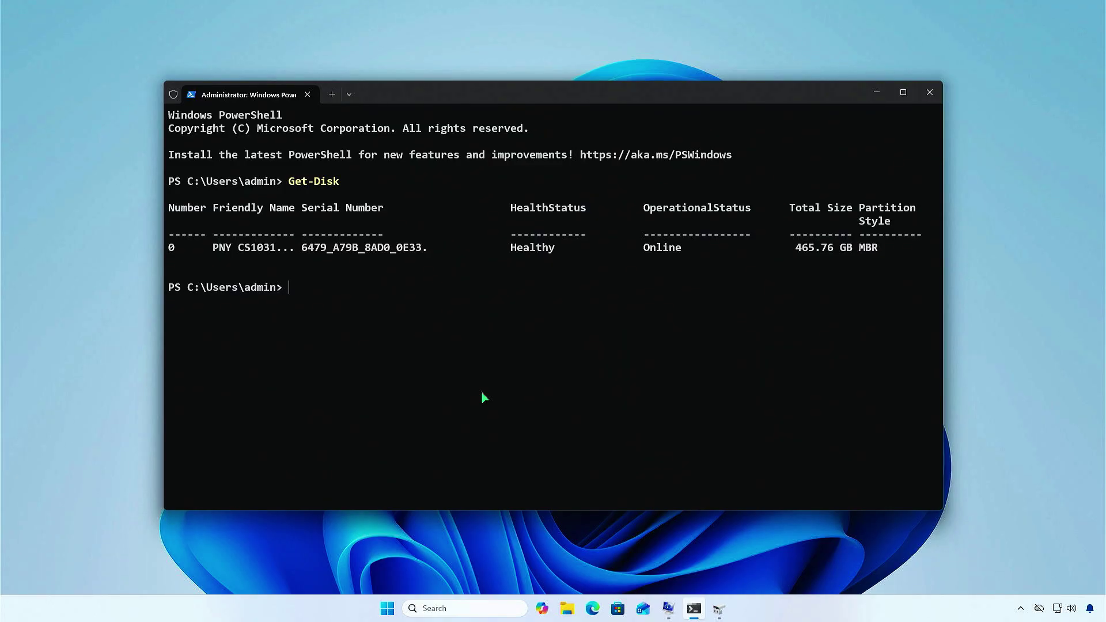
# Step: Validate disk 0 with mbr2gpt /validate /allowFullOS, then edit the recalled command to /convert
pyautogui.write('mbr2')
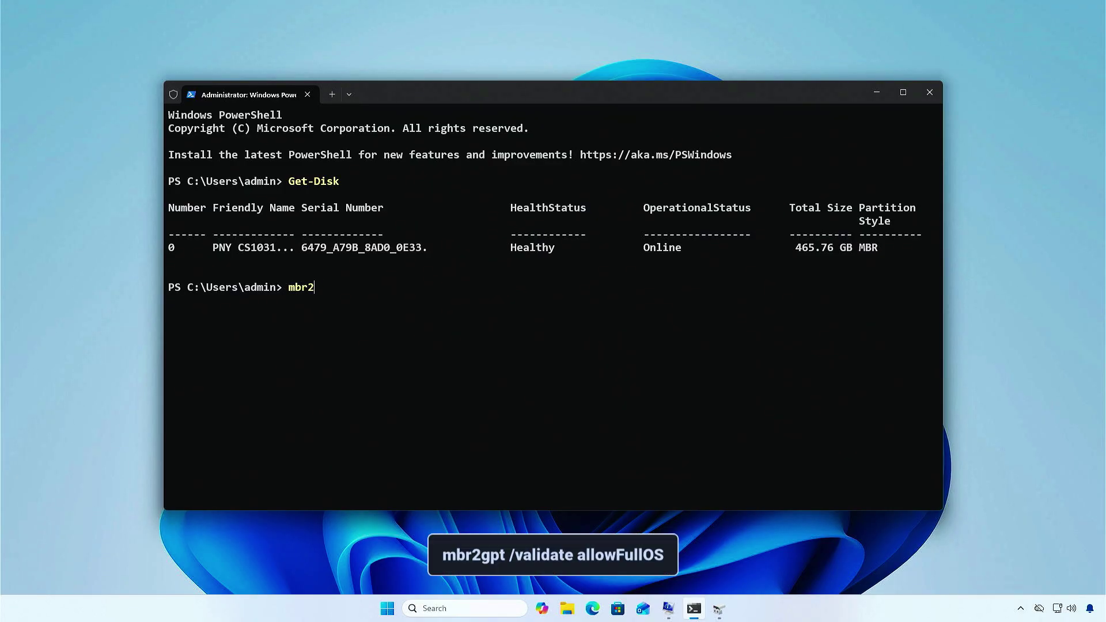
pyautogui.write('gpt /validate /allow')
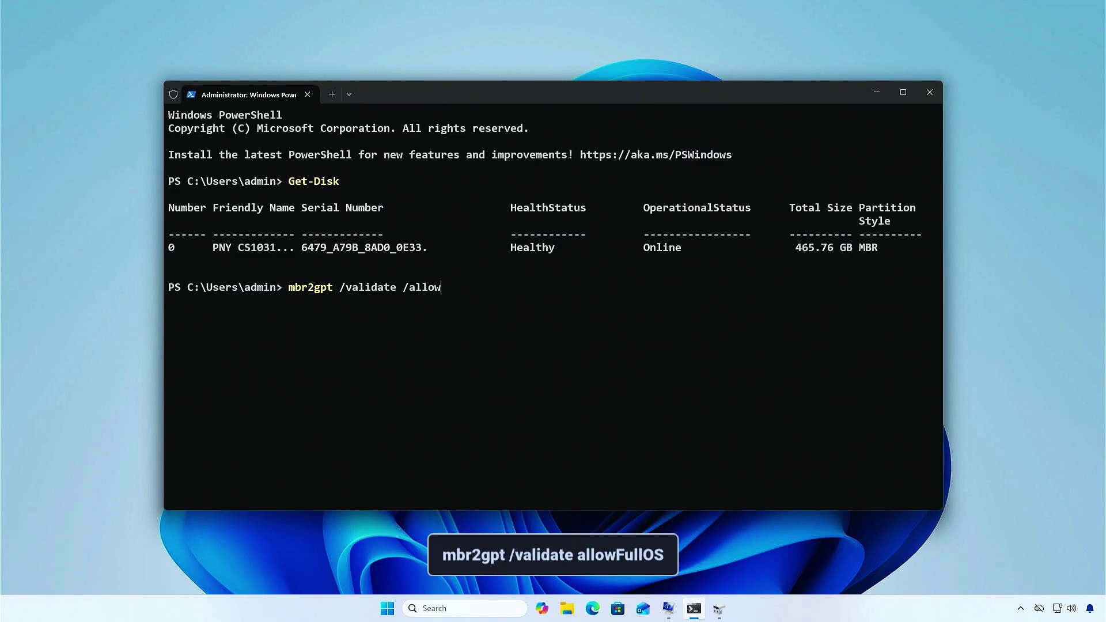
pyautogui.write('FullOS')
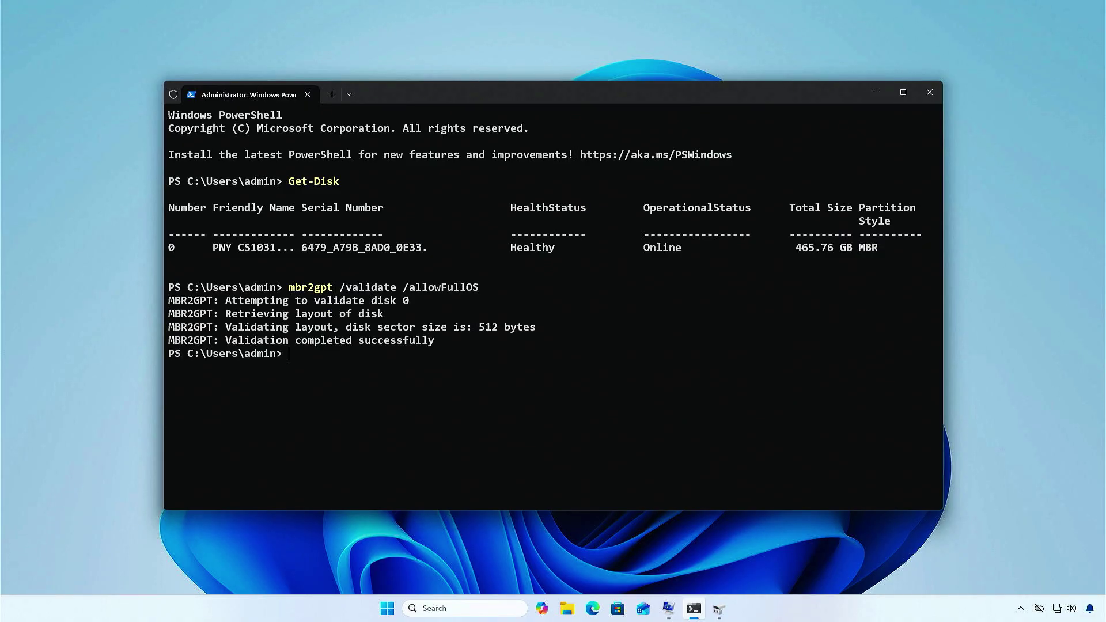
pyautogui.press('Return')
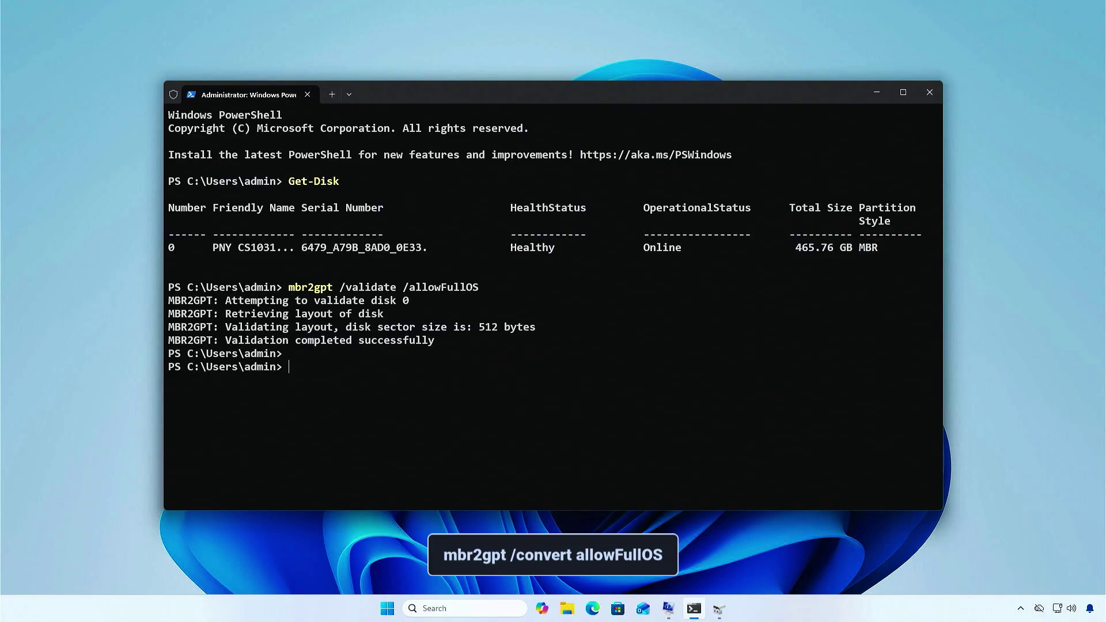
pyautogui.press('Up')
pyautogui.press('Left')
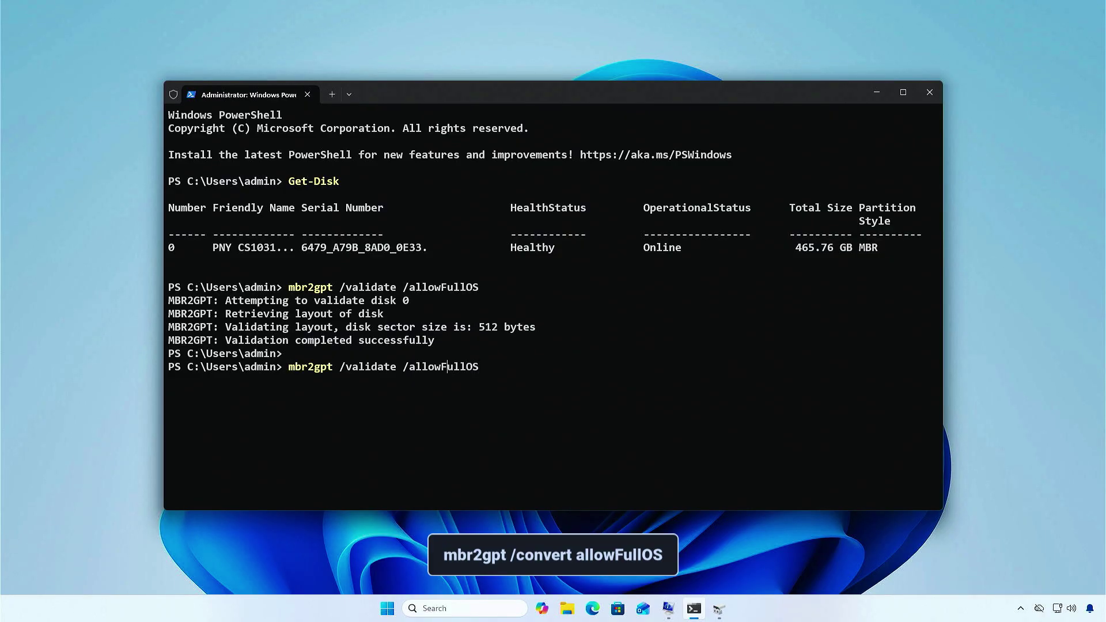
pyautogui.press('BackSpace')
pyautogui.press('BackSpace')
pyautogui.press('BackSpace')
pyautogui.press('BackSpace')
pyautogui.press('BackSpace')
pyautogui.press('BackSpace')
pyautogui.press('BackSpace')
pyautogui.press('BackSpace')
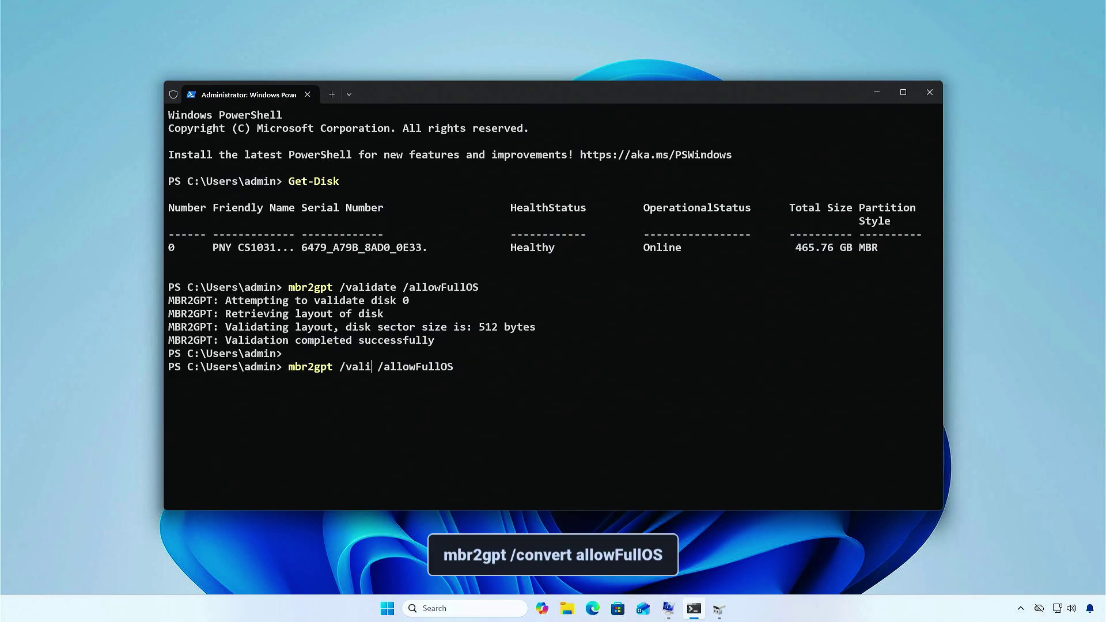
pyautogui.write('convert')
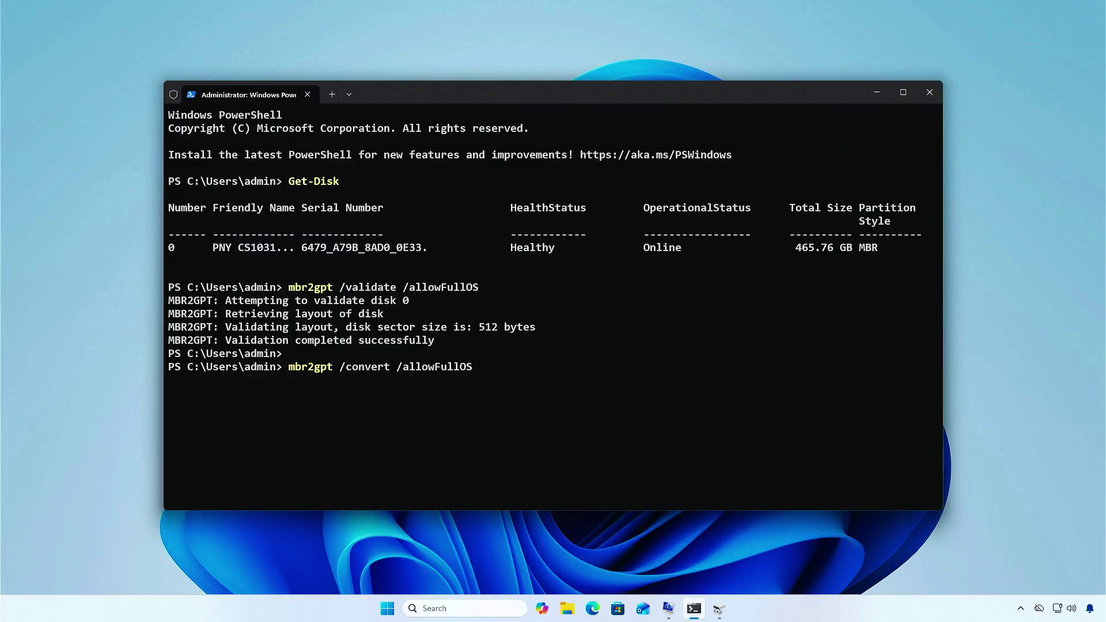
# Step: Run mbr2gpt /convert /allowFullOS, then confirm with Get-Disk that disk 0 is now GPT
pyautogui.press('Return')
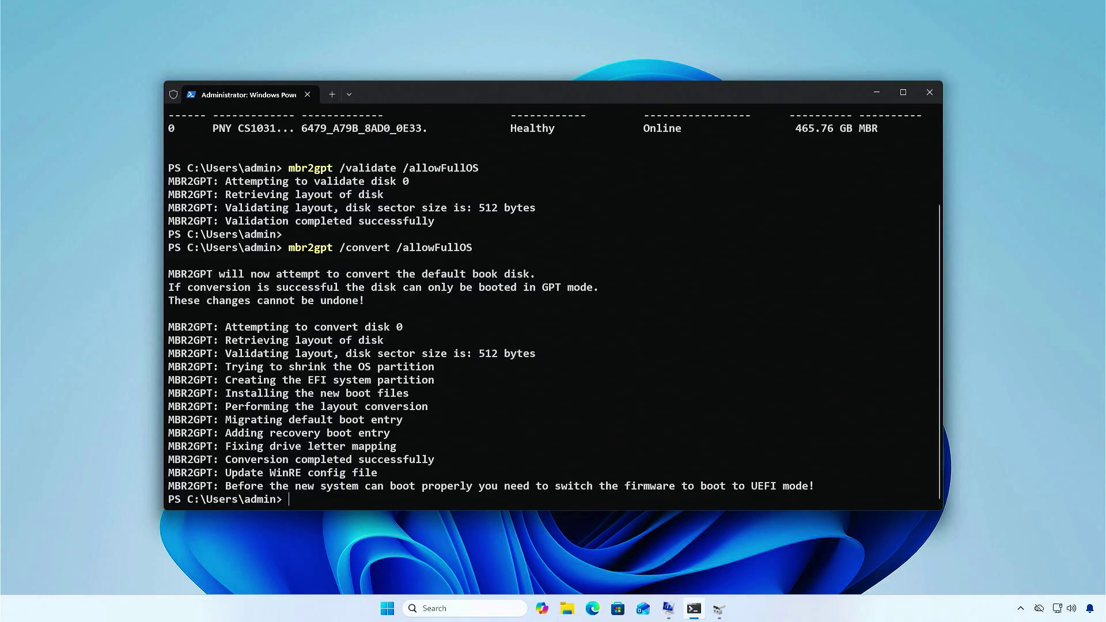
pyautogui.press('Return')
pyautogui.write('get-dis')
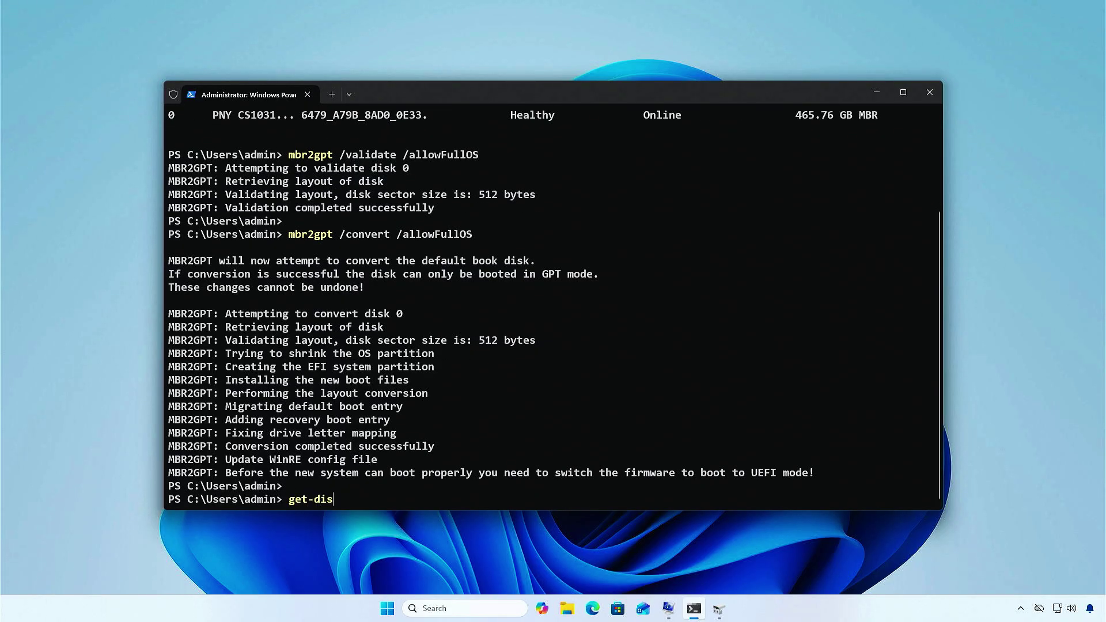
pyautogui.press('Tab')
pyautogui.press('Return')
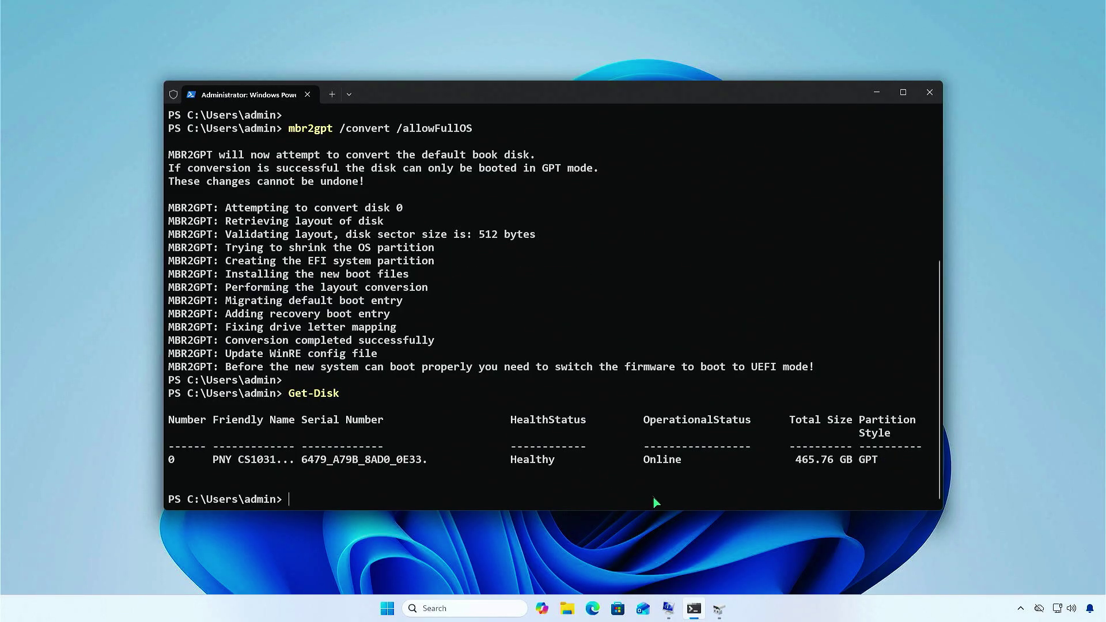
# Step: Confirm Disk 0's properties in Disk Management now show GUID Partition Table (GPT)
pyautogui.click(719, 608)
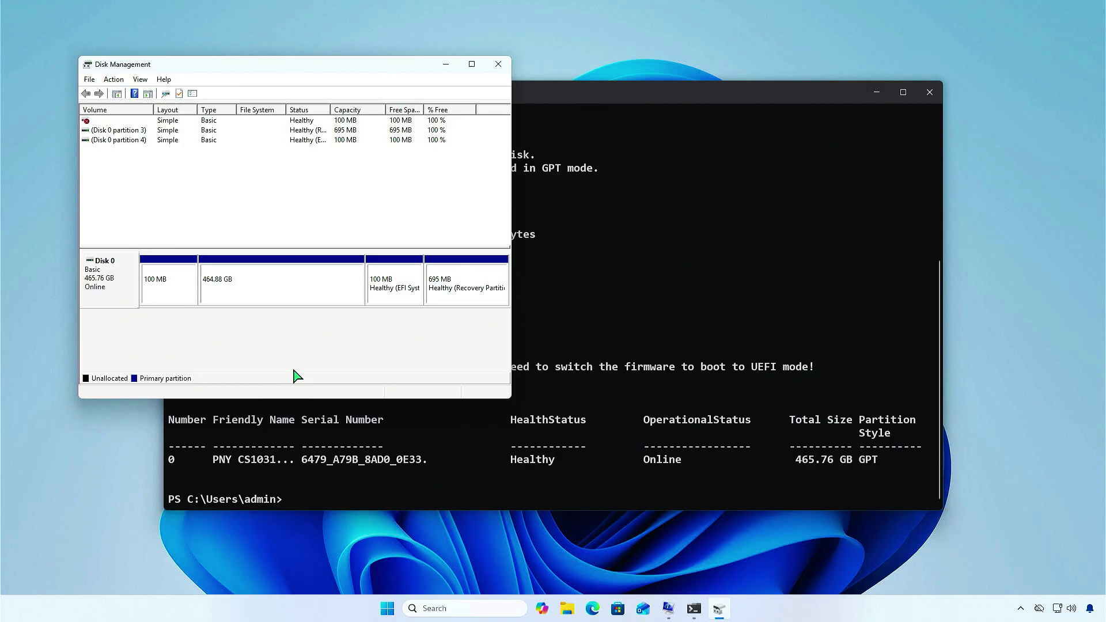
pyautogui.rightClick(97, 284)
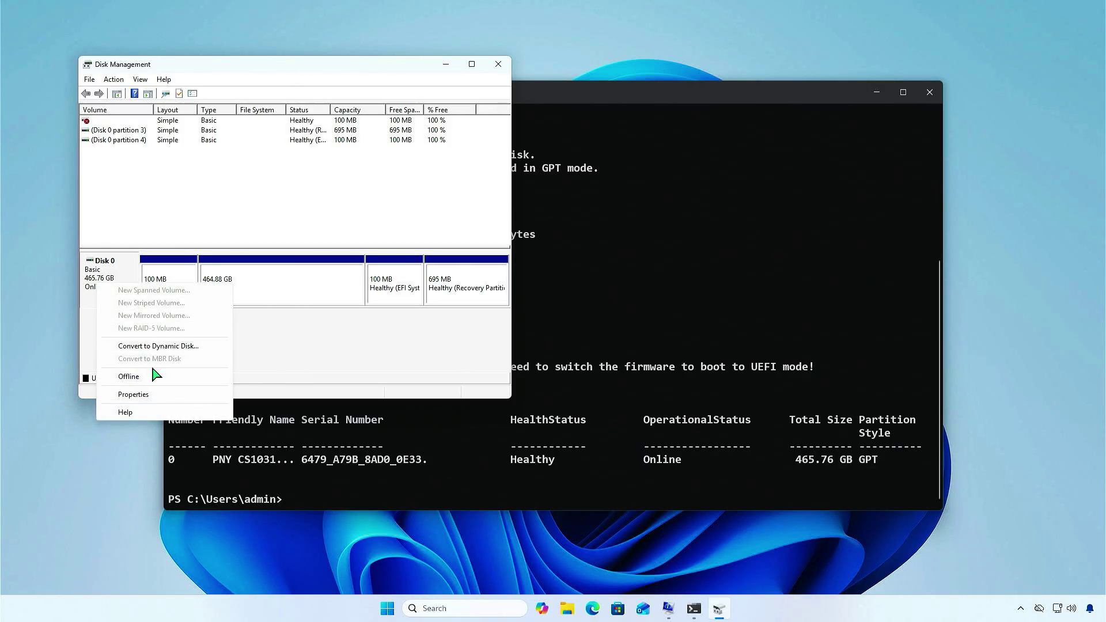
pyautogui.click(160, 395)
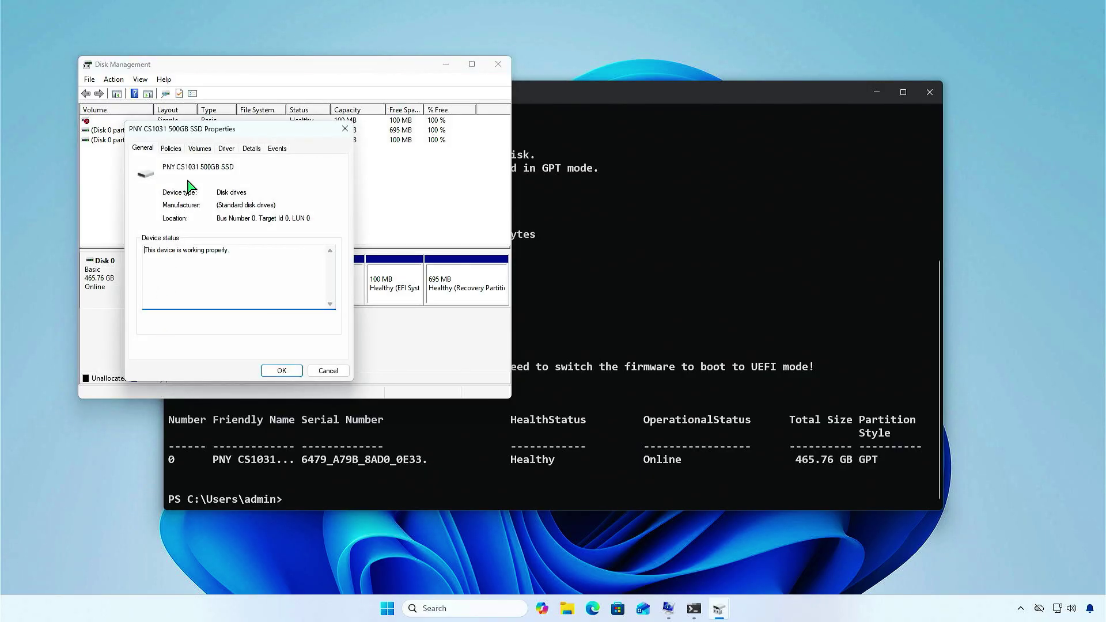
pyautogui.click(200, 149)
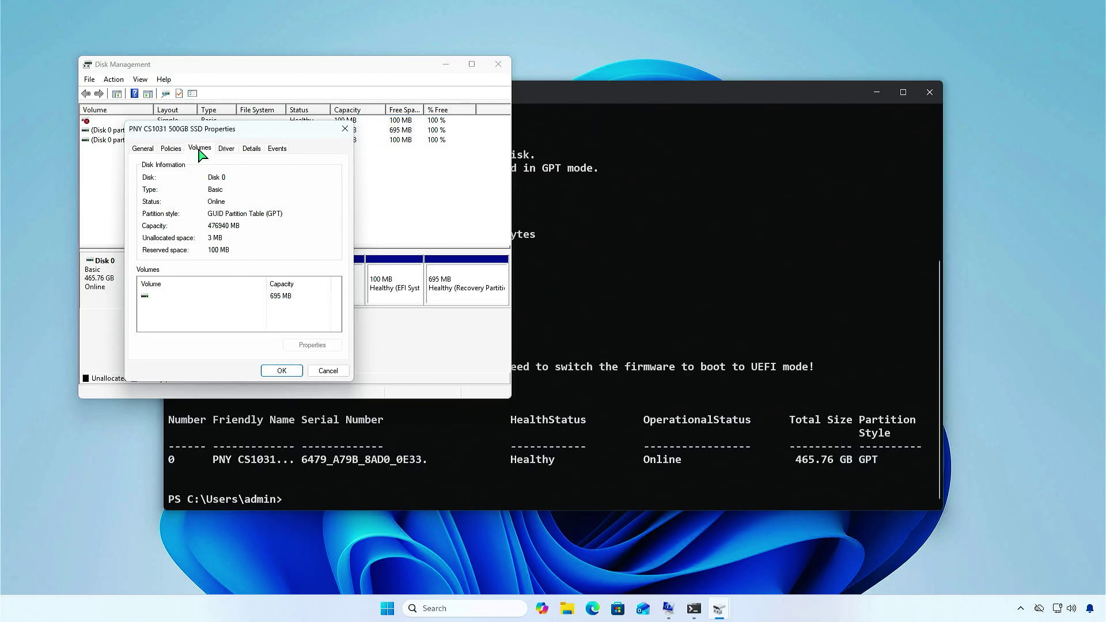
pyautogui.click(288, 369)
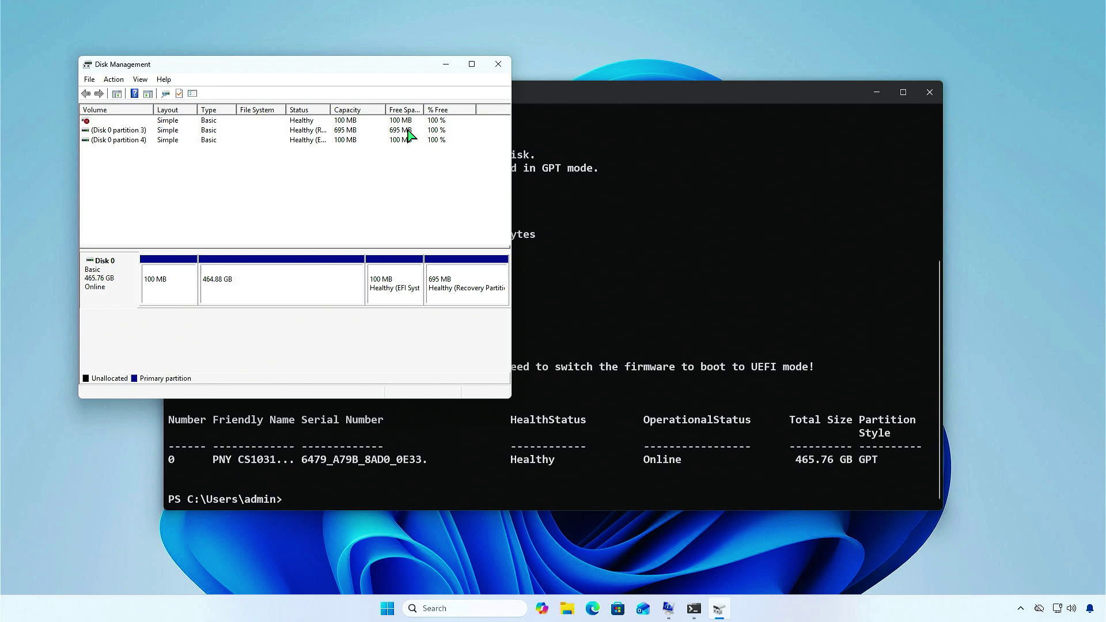
# Step: Minimize Disk Management and restart the PC into the Gigabyte BIOS
pyautogui.click(455, 67)
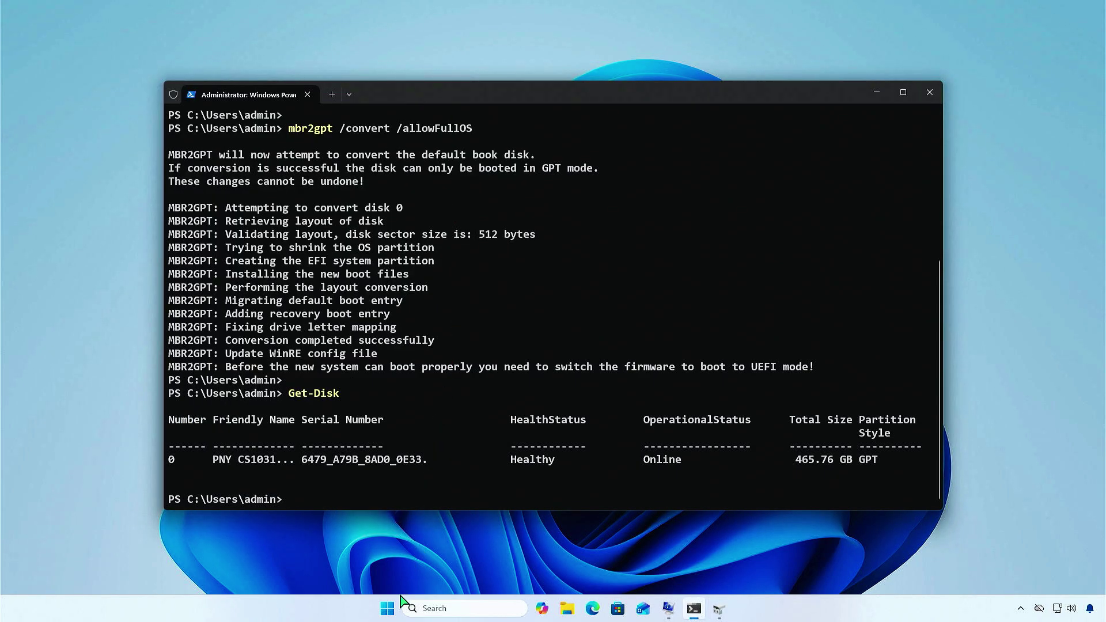
pyautogui.click(390, 611)
pyautogui.click(695, 569)
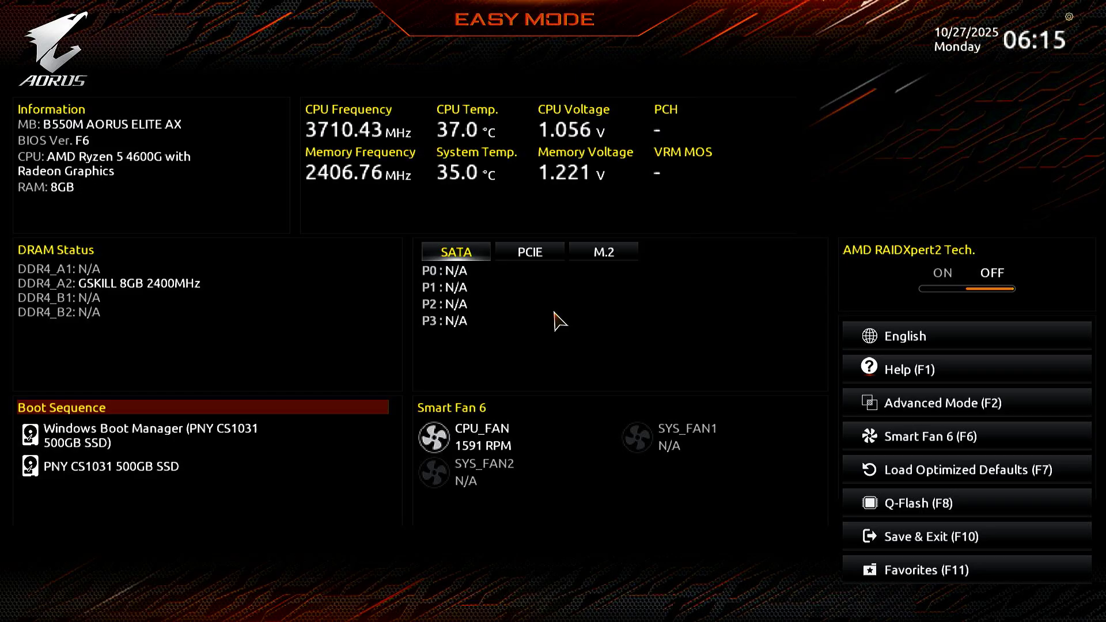
# Step: In Advanced Mode's boot settings, set CSM Support to Disabled
pyautogui.press('F2')
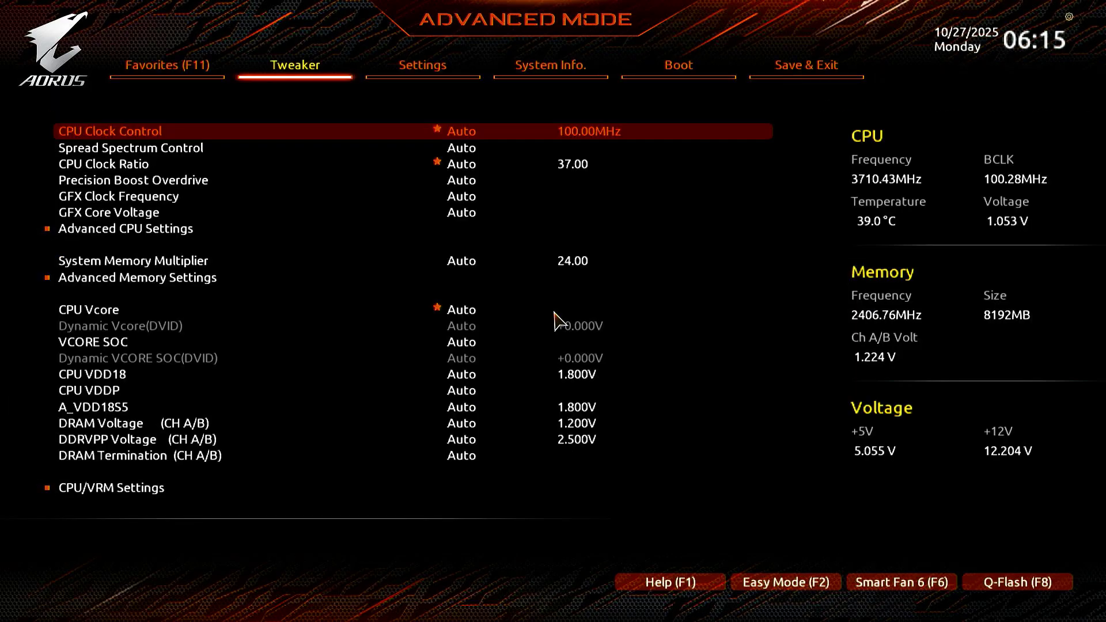
pyautogui.press('Right')
pyautogui.press('Right')
pyautogui.press('Right')
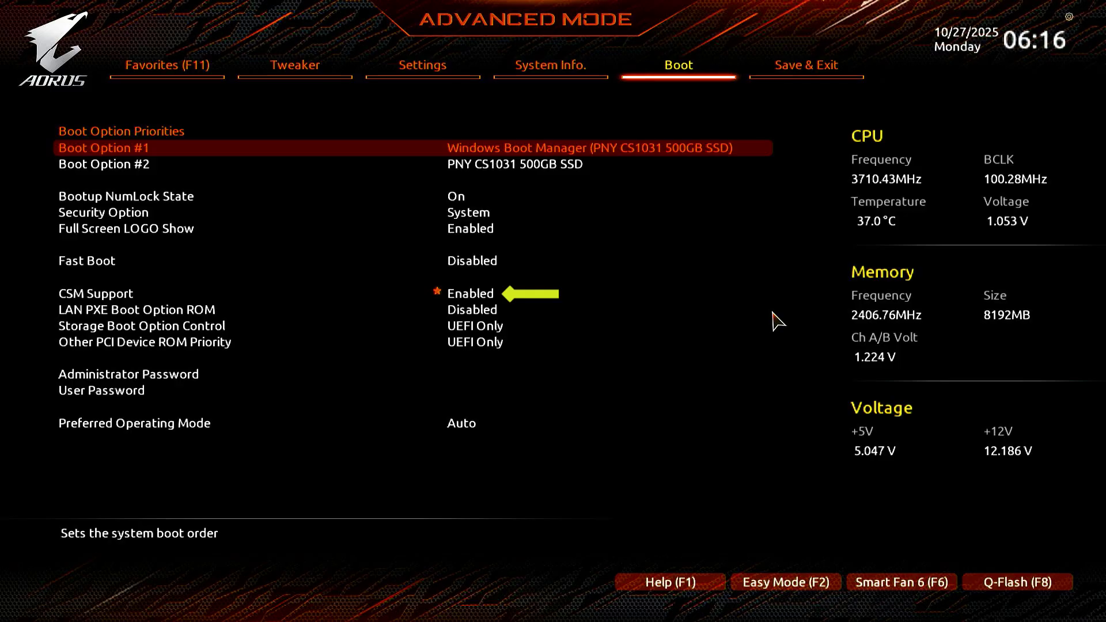
pyautogui.press('Down')
pyautogui.press('Down')
pyautogui.press('Down')
pyautogui.press('Down')
pyautogui.press('Down')
pyautogui.press('Down')
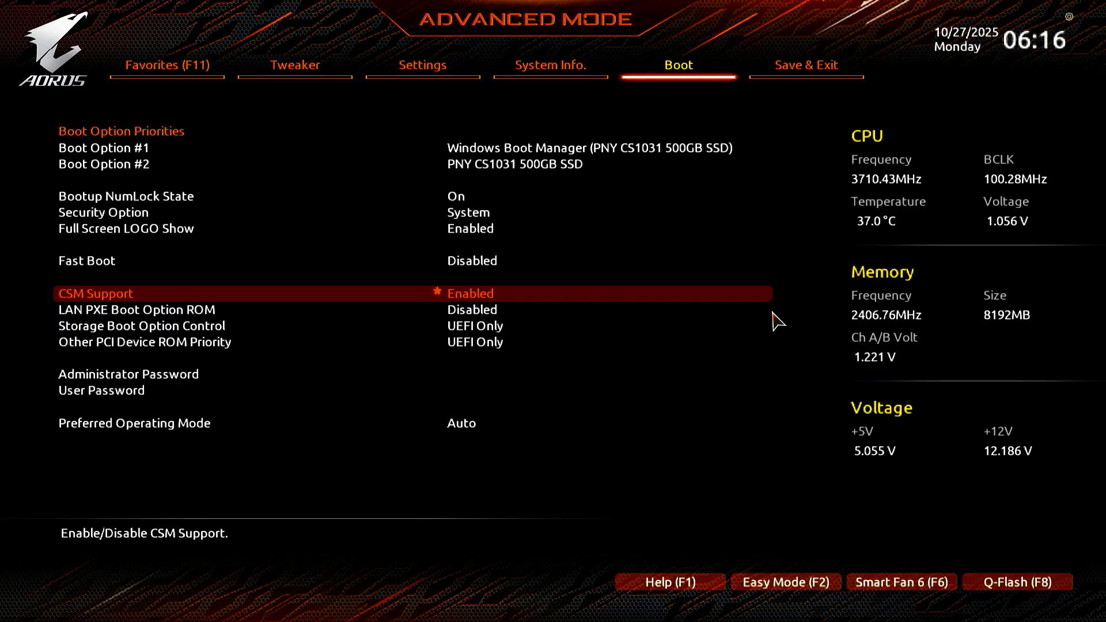
pyautogui.press('Return')
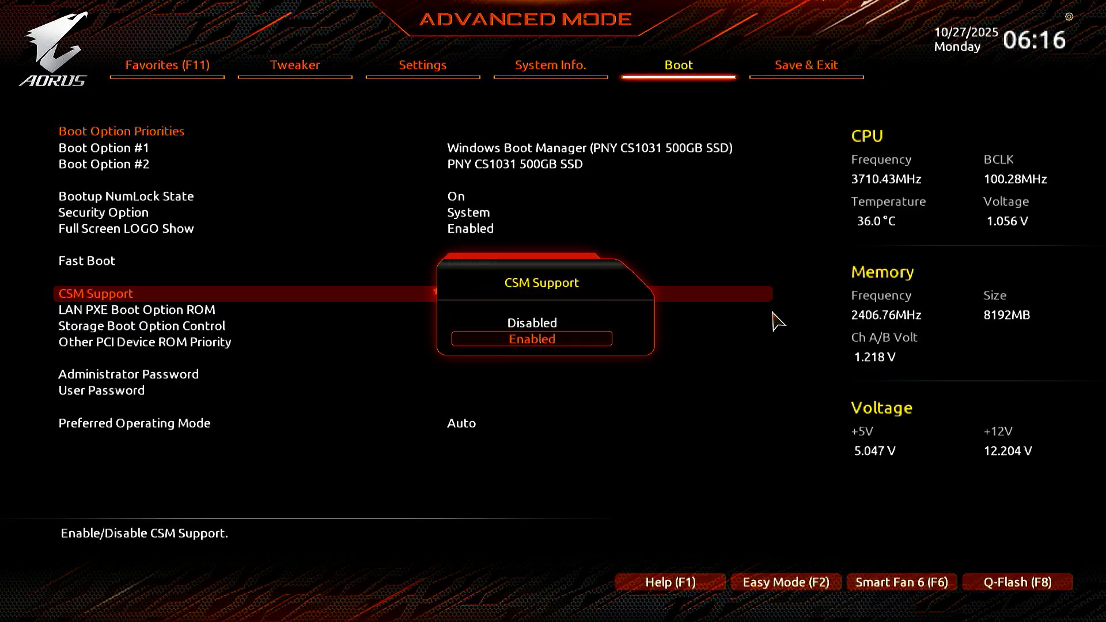
pyautogui.press('Up')
pyautogui.press('Return')
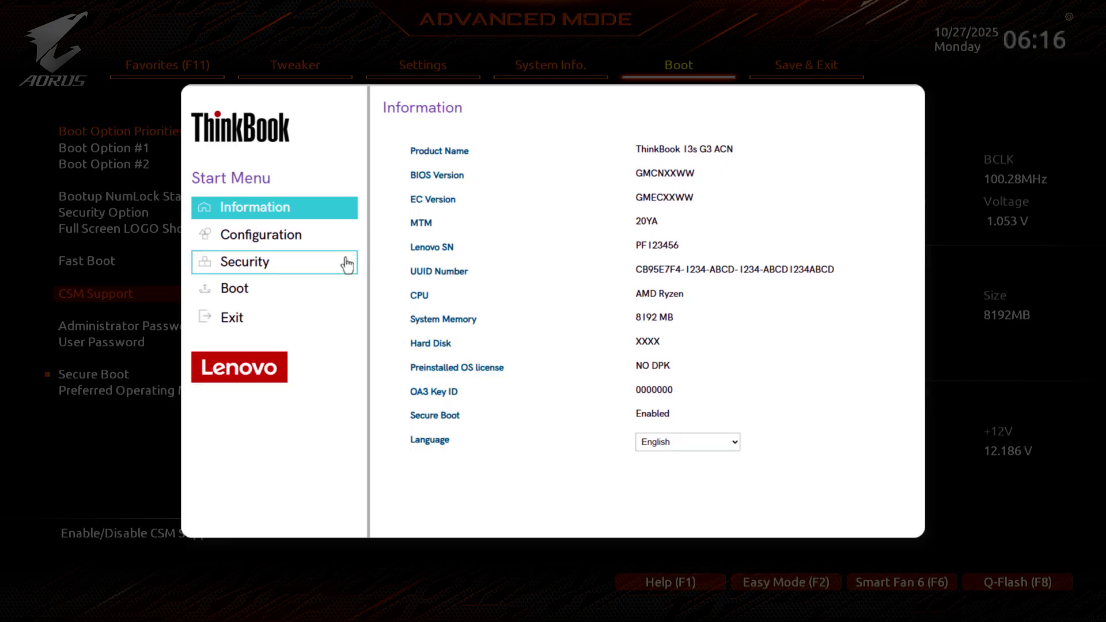
# Step: On the ThinkBook Boot page, change Boot Mode from Legacy Support to UEFI
pyautogui.click(315, 292)
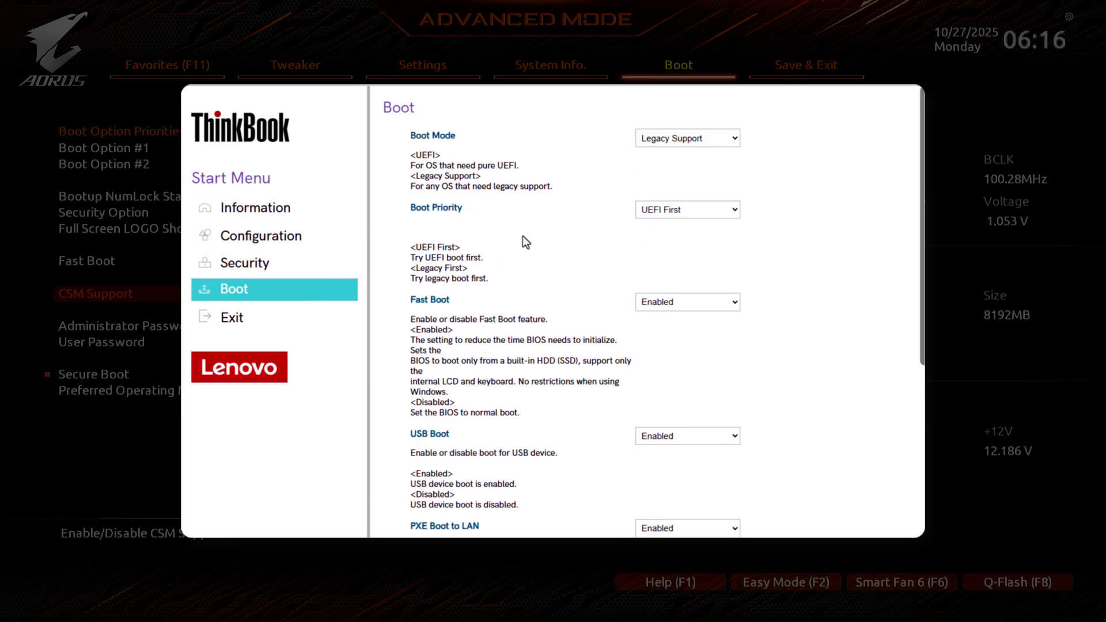
pyautogui.click(707, 139)
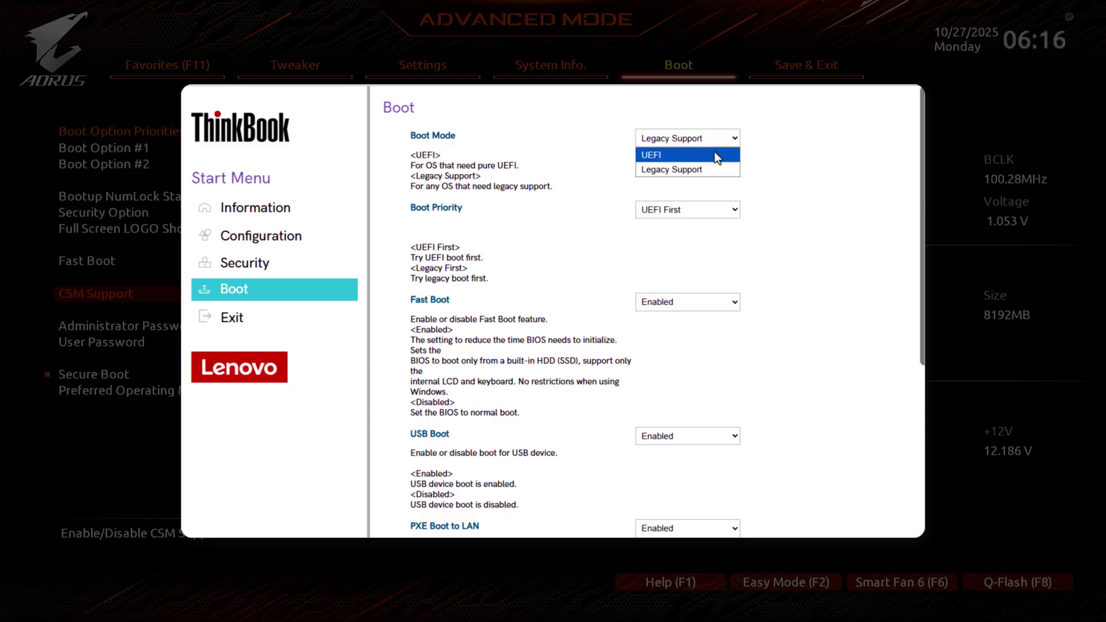
pyautogui.click(717, 156)
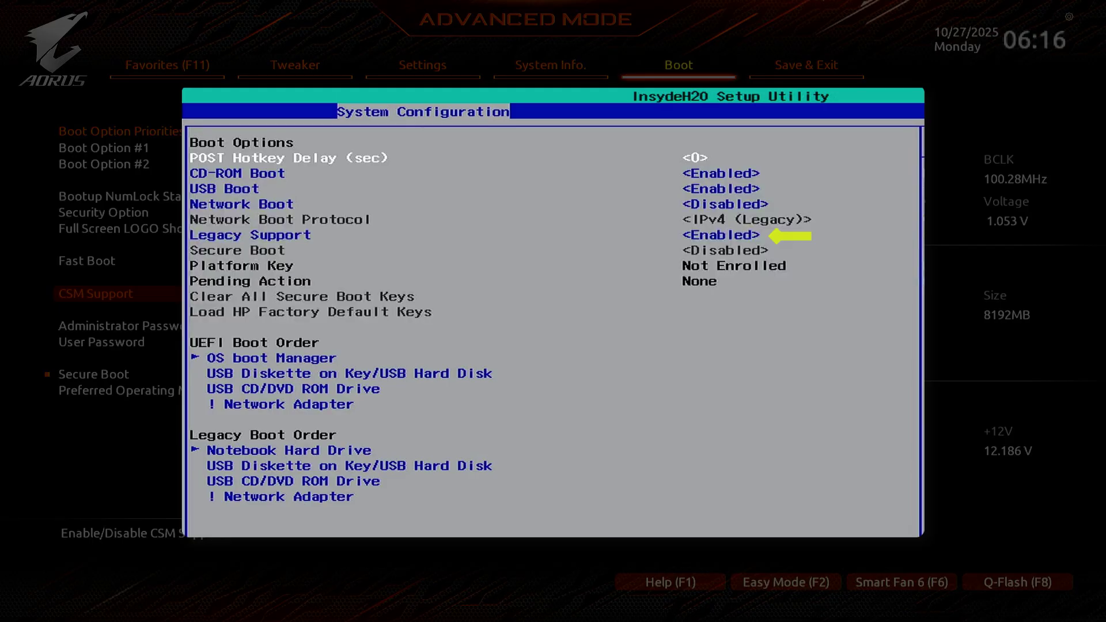
# Step: Set Legacy Support to Disabled in the InsydeH2O System Configuration page
pyautogui.press('Down')
pyautogui.press('Down')
pyautogui.press('Down')
pyautogui.press('Down')
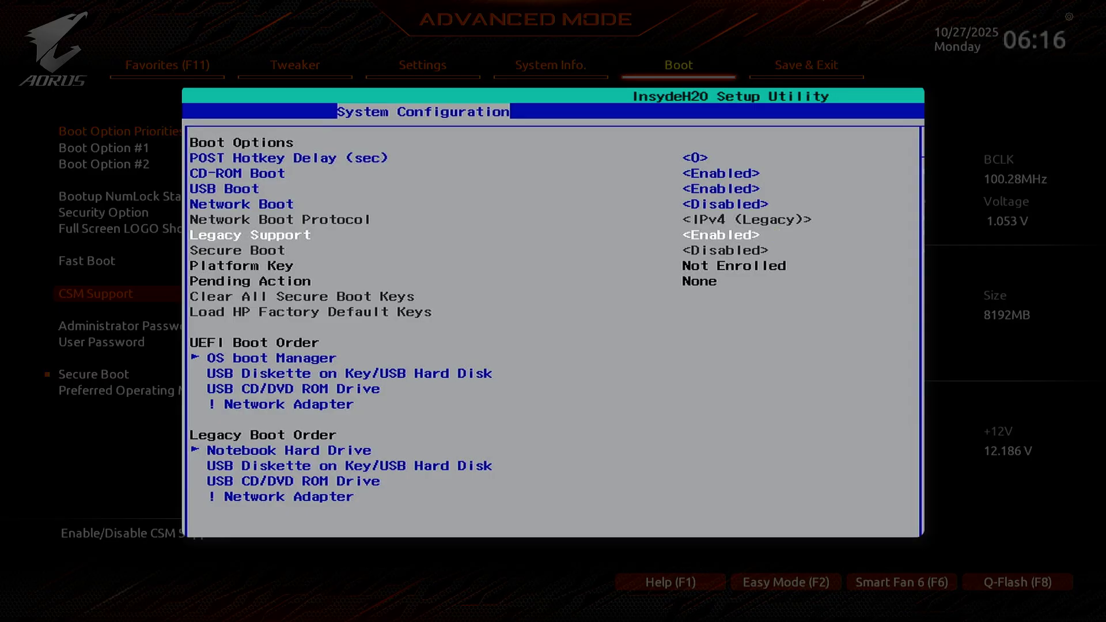
pyautogui.press('Return')
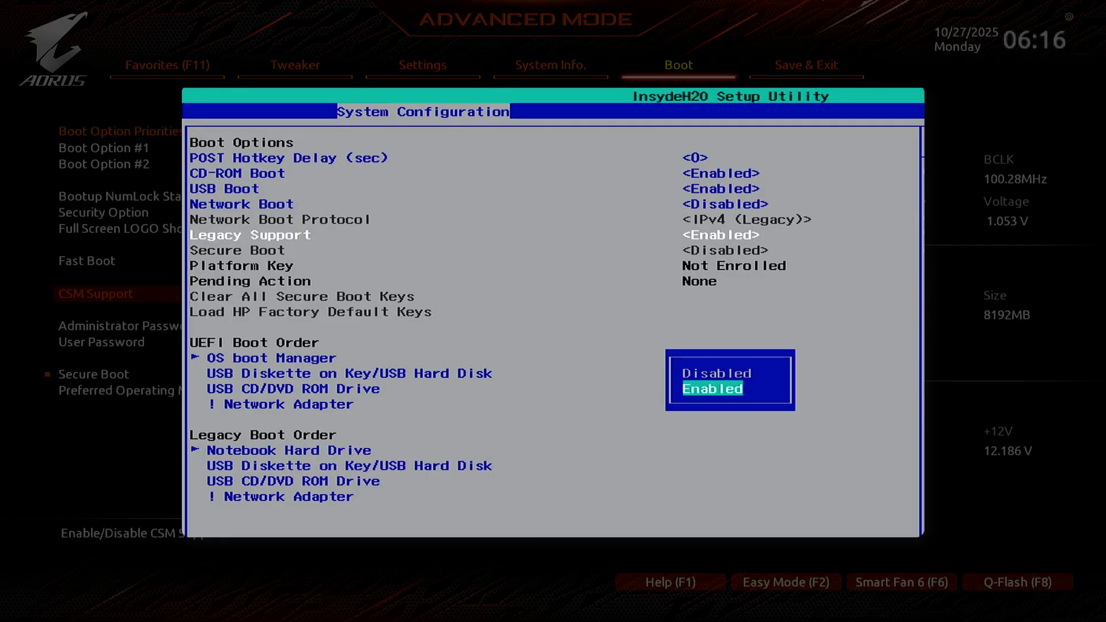
pyautogui.press('Up')
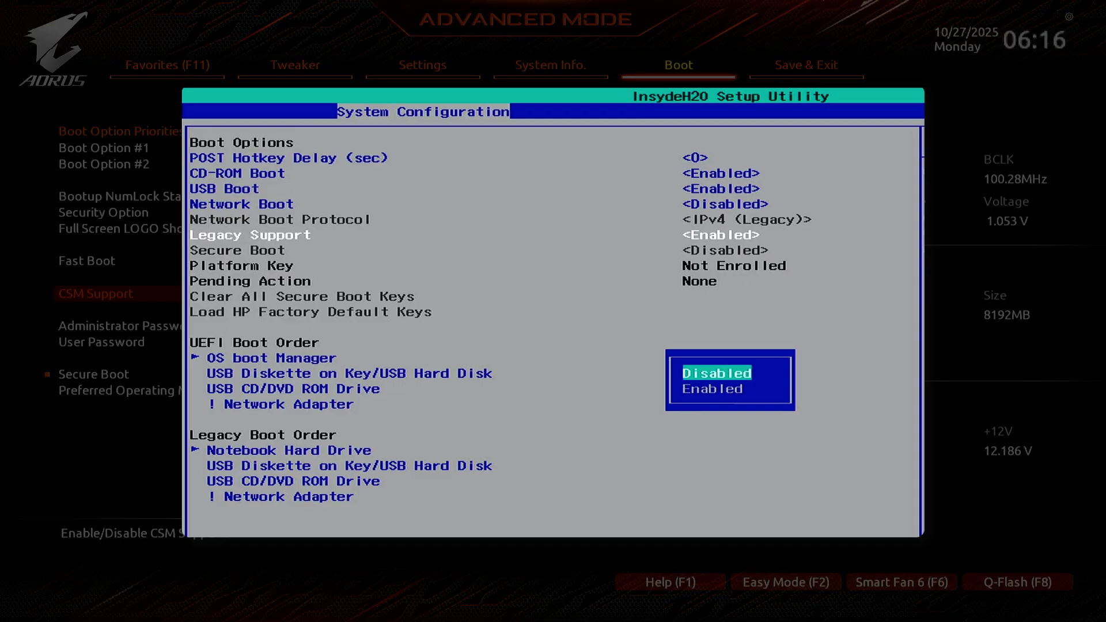
pyautogui.press('Return')
# Step: Set Secure Boot to Enabled, then save the configuration with F10 and exit setup
pyautogui.press('Return')
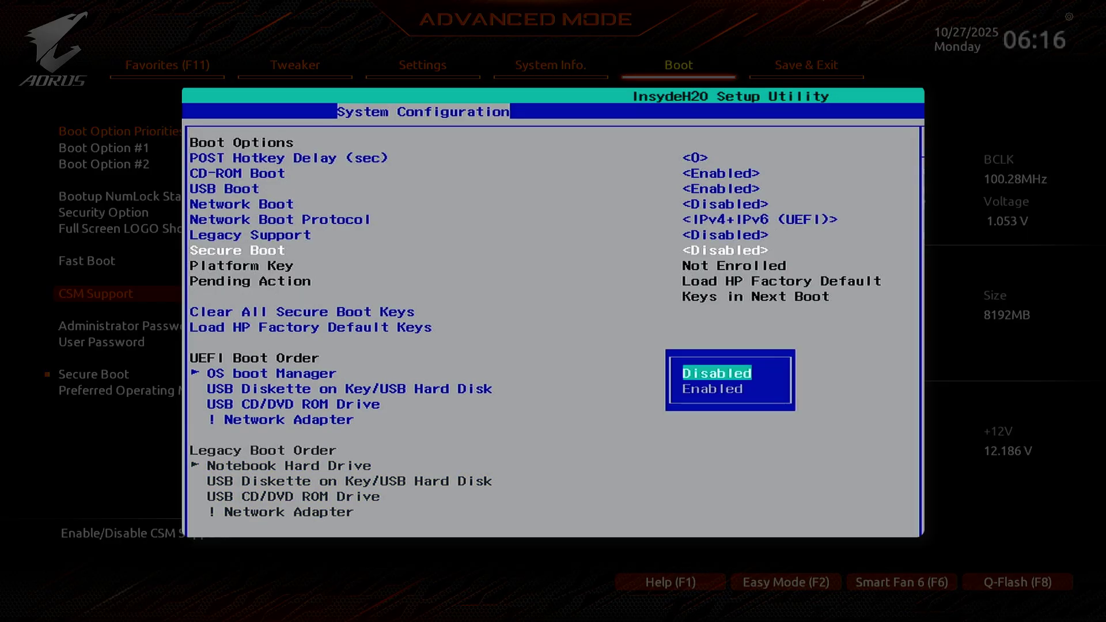
pyautogui.press('Down')
pyautogui.press('Return')
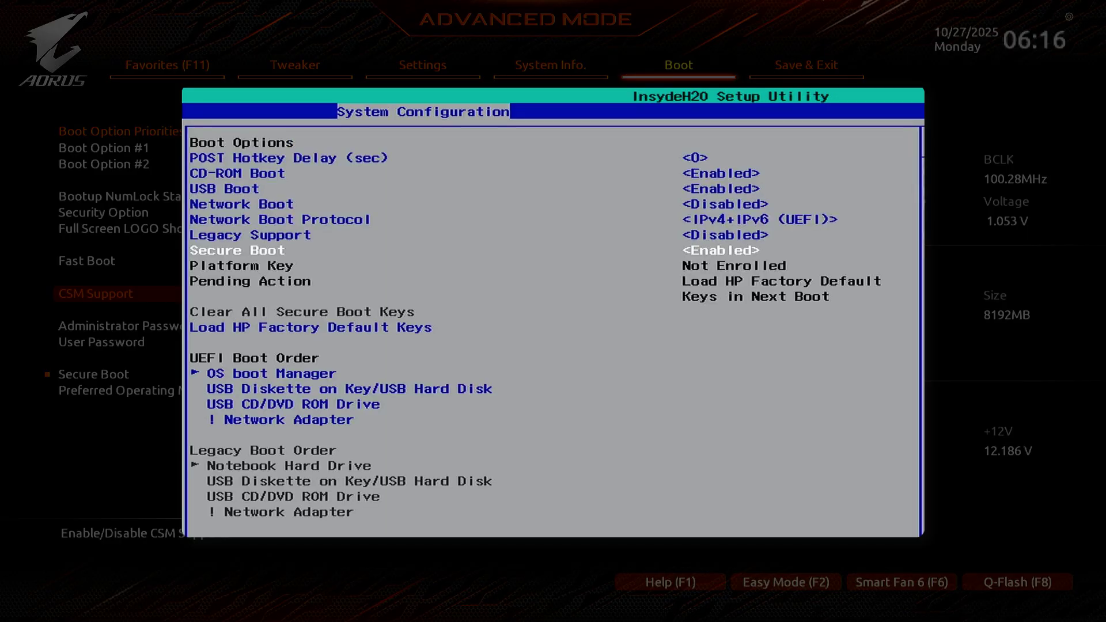
pyautogui.press('Escape')
pyautogui.press('F10')
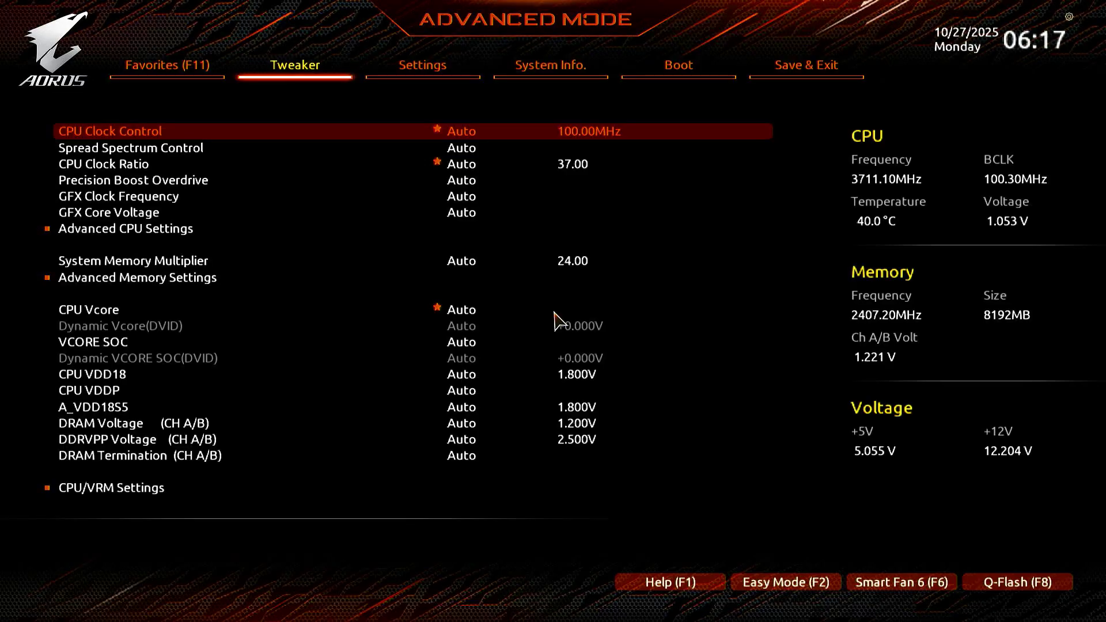
# Step: Under the AORUS Boot tab's Secure Boot settings, set Secure Boot to Enabled
pyautogui.press('Right')
pyautogui.press('Right')
pyautogui.press('Right')
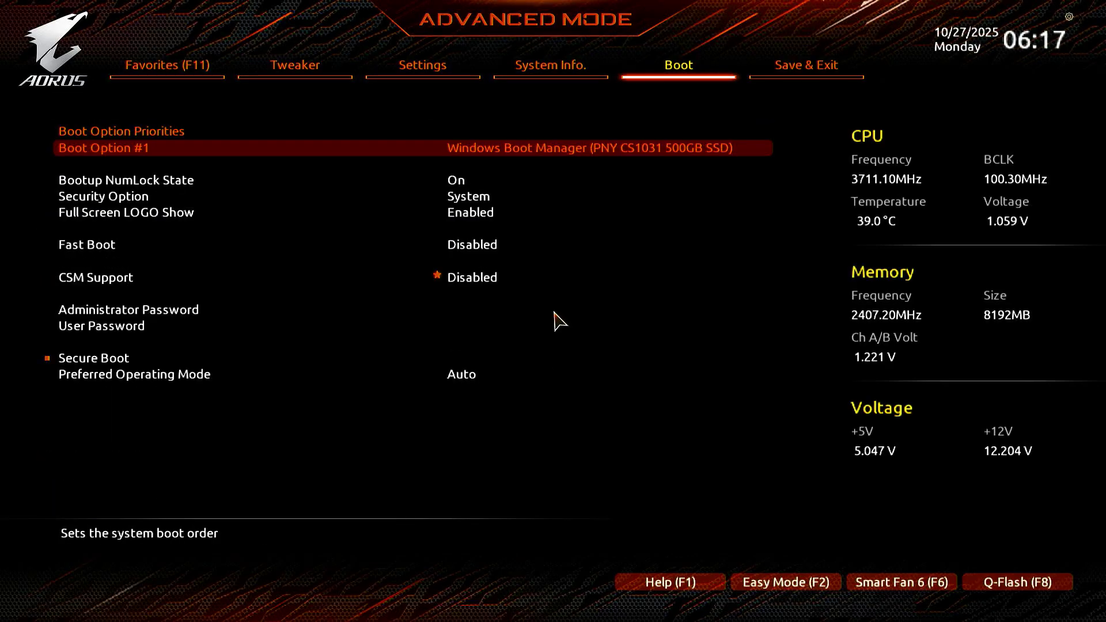
pyautogui.press('Down')
pyautogui.press('Down')
pyautogui.press('Down')
pyautogui.press('Down')
pyautogui.press('Down')
pyautogui.press('Down')
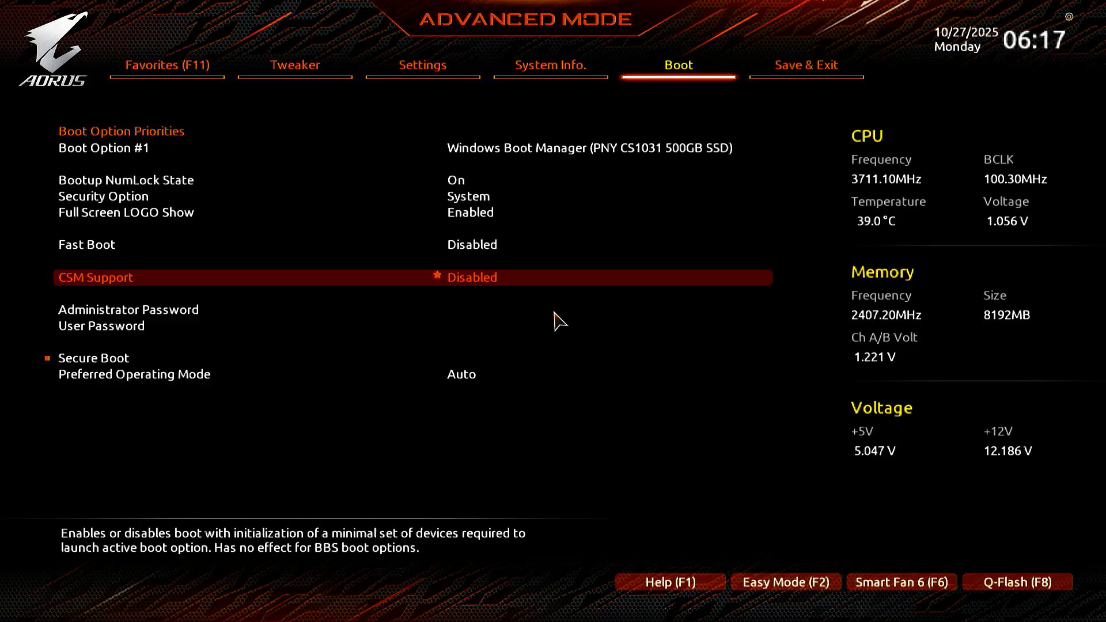
pyautogui.press('Down')
pyautogui.press('Down')
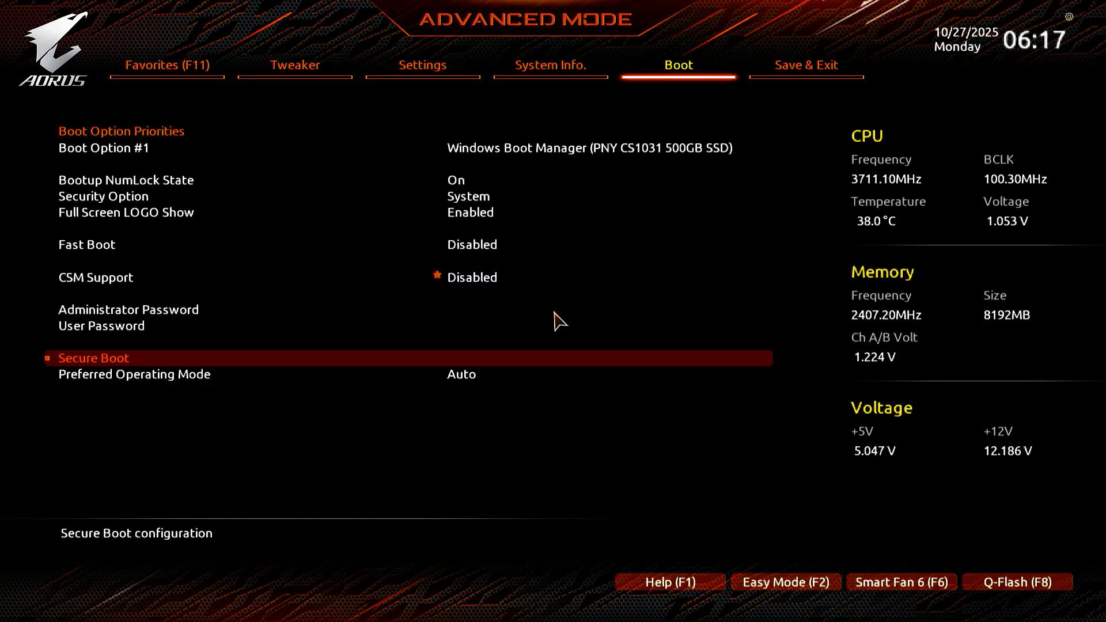
pyautogui.press('Return')
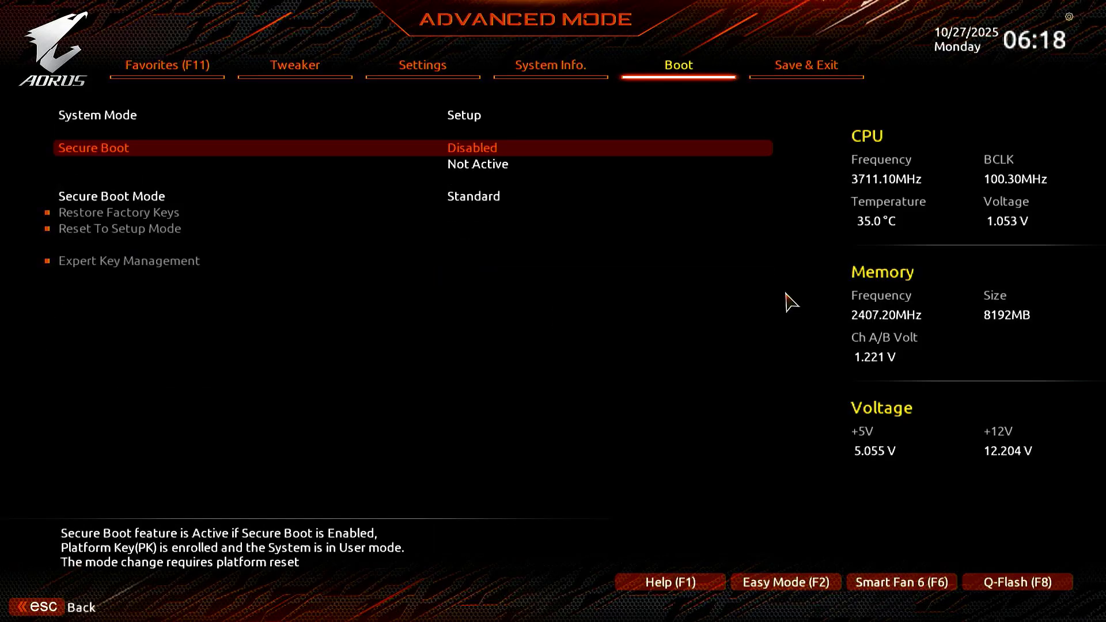
pyautogui.press('Return')
pyautogui.press('Down')
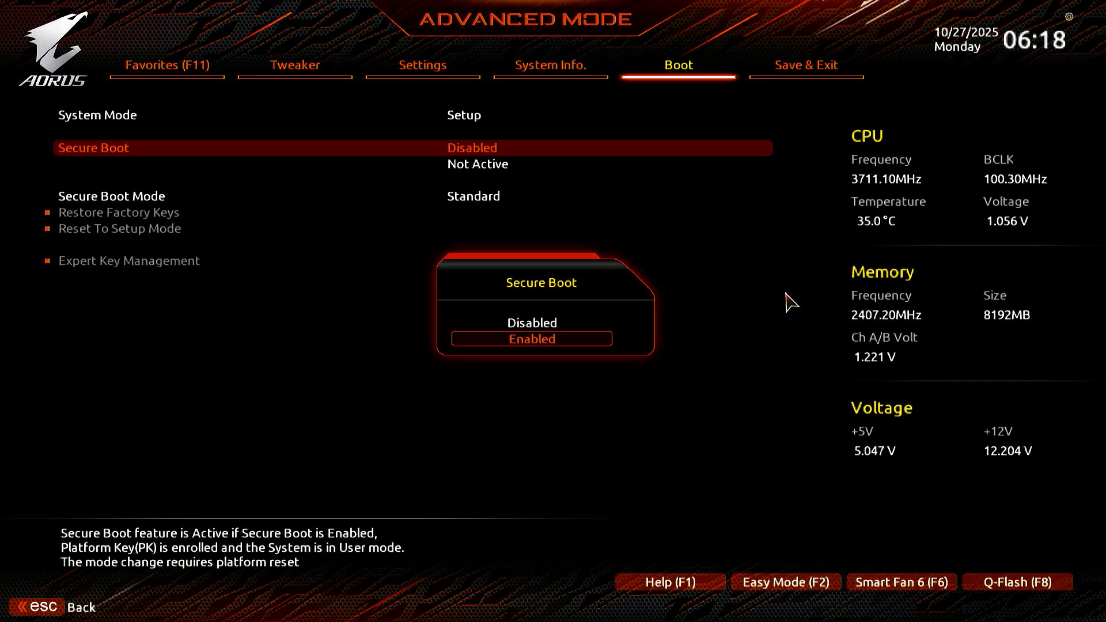
pyautogui.press('Return')
pyautogui.press('Return')
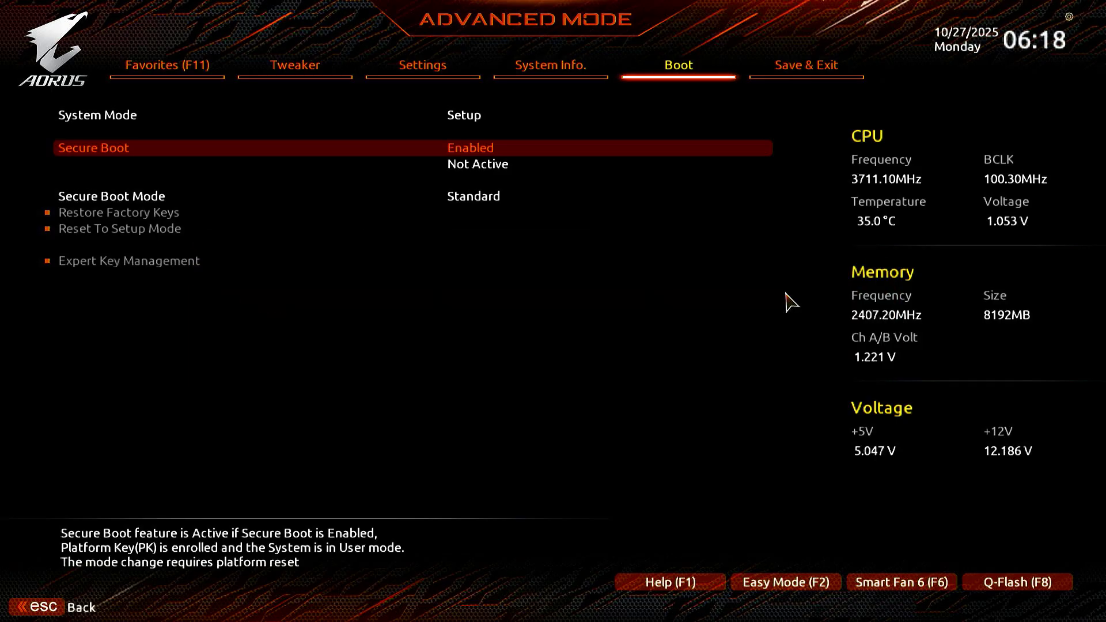
# Step: Switch Secure Boot Mode to Custom then Standard, install the factory default keys, and decline resetting without saving
pyautogui.press('Down')
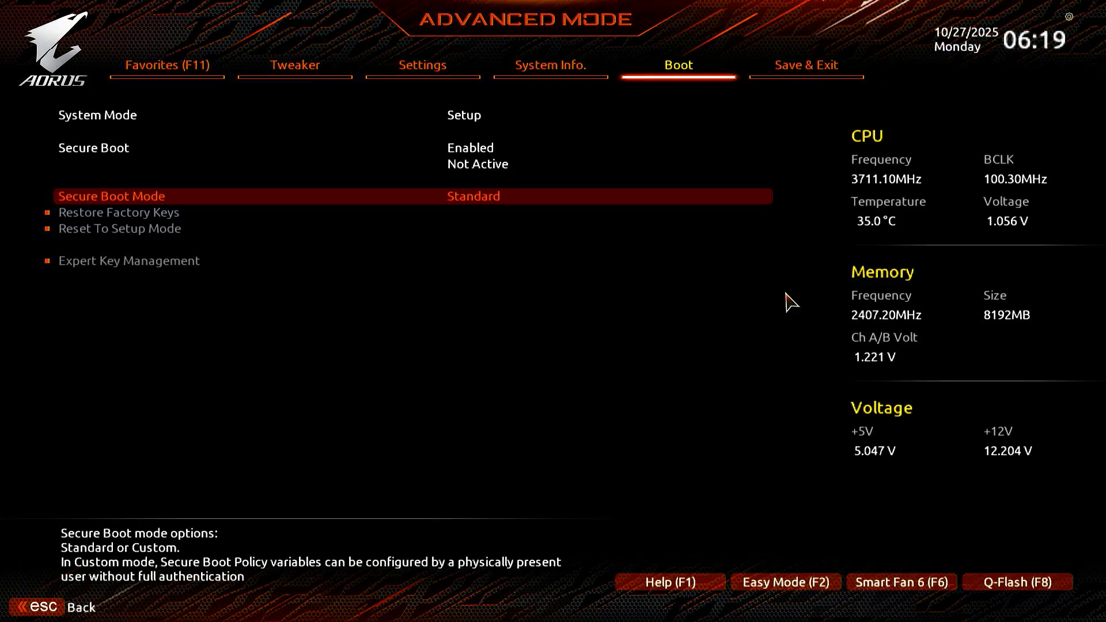
pyautogui.press('Return')
pyautogui.press('Down')
pyautogui.press('Return')
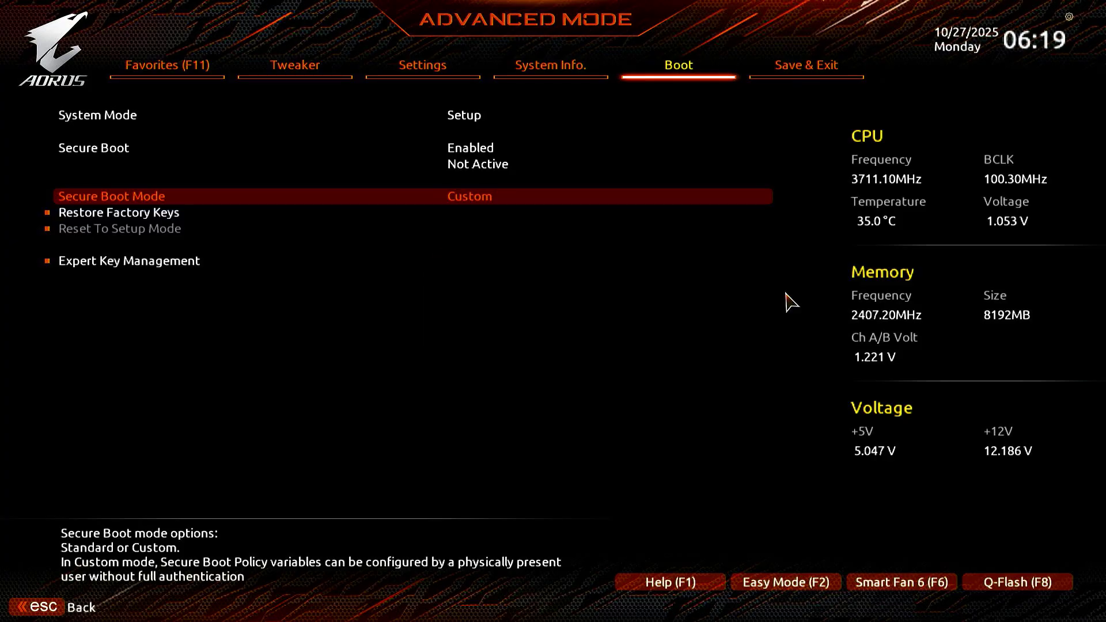
pyautogui.press('Return')
pyautogui.press('Up')
pyautogui.press('Return')
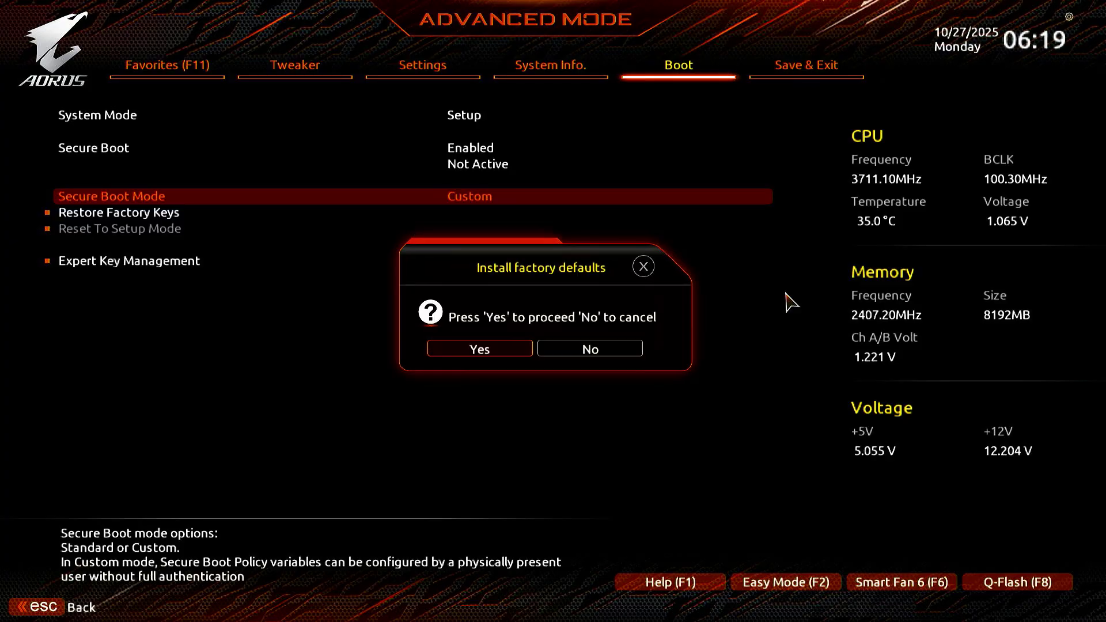
pyautogui.press('Escape')
pyautogui.press('Escape')
pyautogui.press('Right')
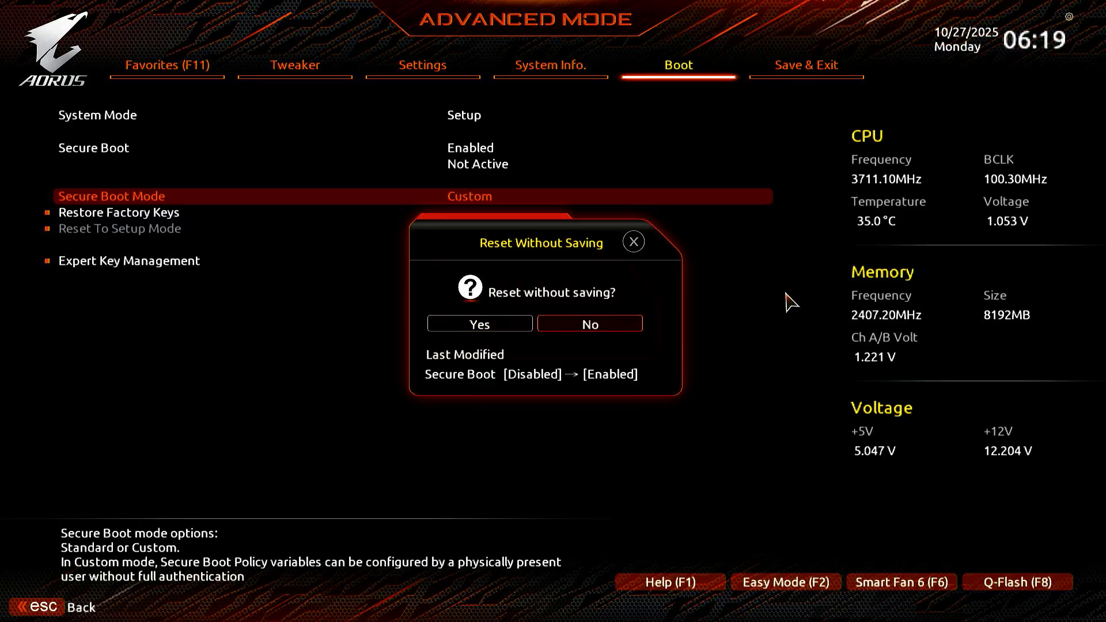
# Step: Keep the BIOS changes, then check in msinfo32 that Secure Boot State is On and BIOS Mode is UEFI
pyautogui.press('Return')
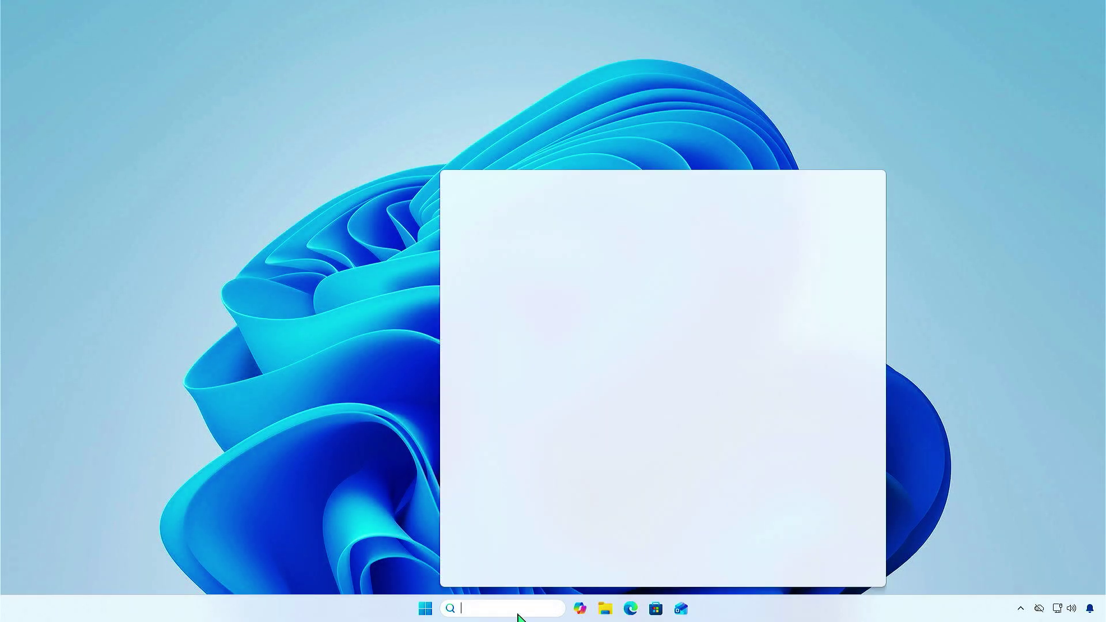
pyautogui.write('msinfo32')
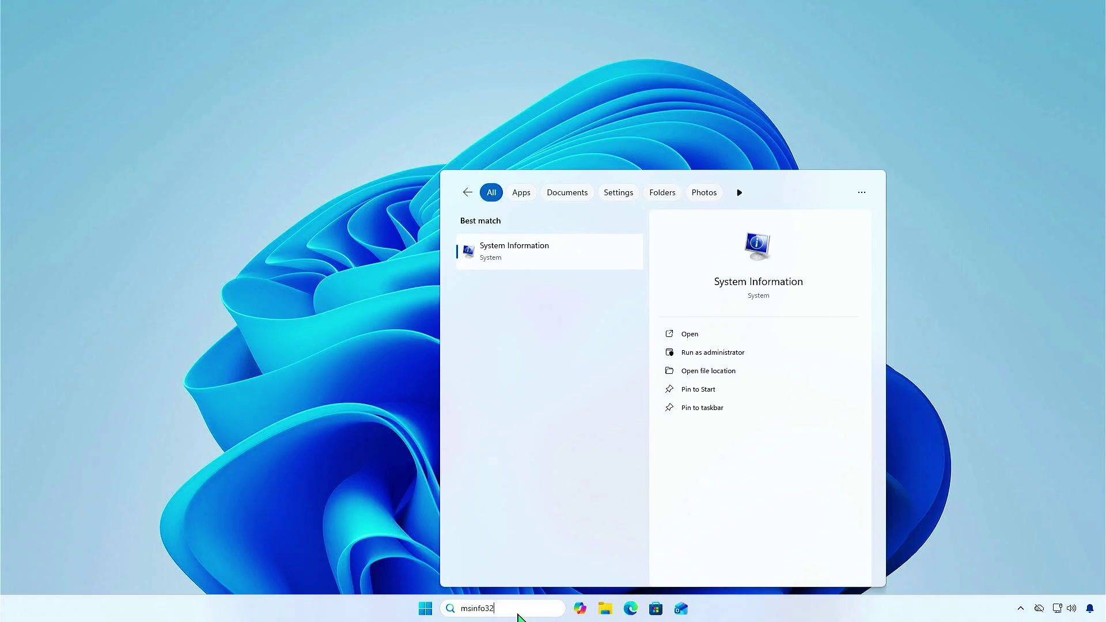
pyautogui.click(566, 261)
pyautogui.click(570, 299)
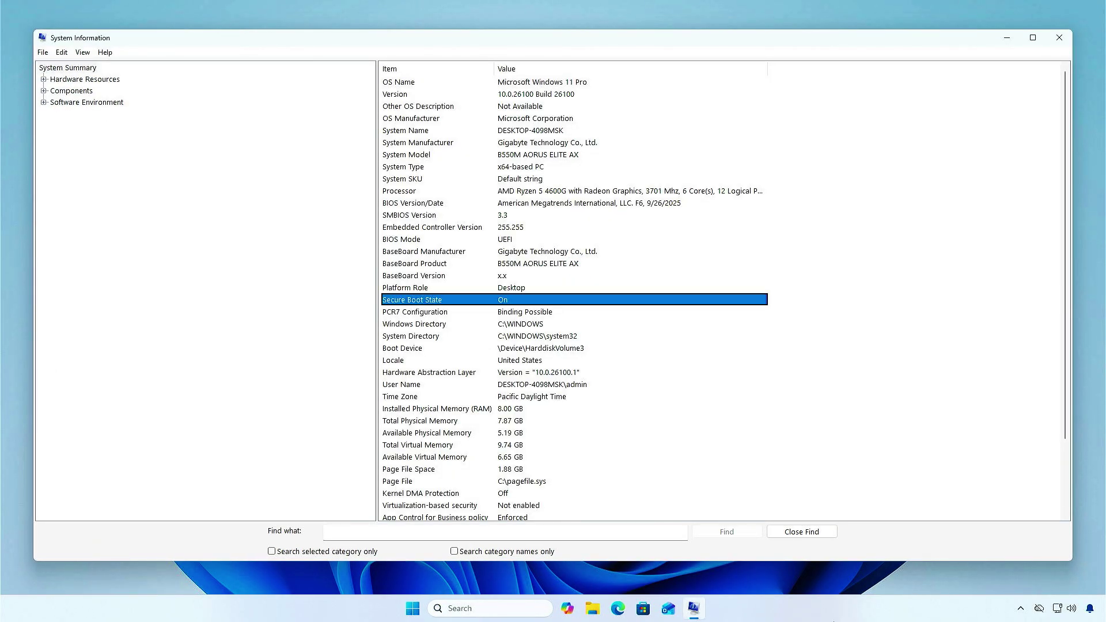
pyautogui.click(438, 239)
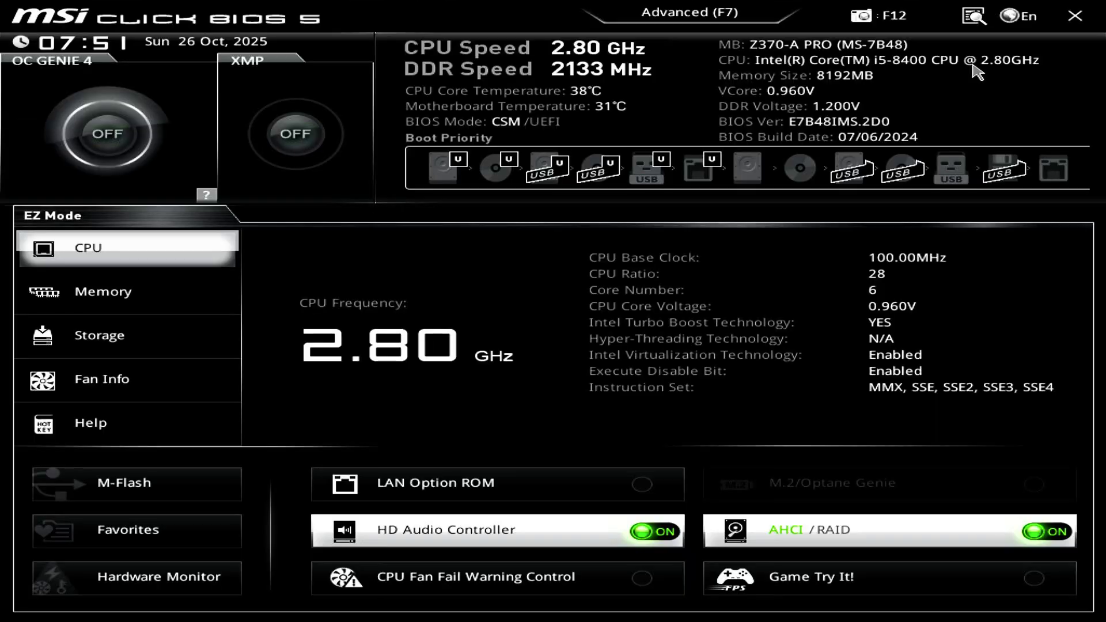
# Step: In Advanced mode, set Settings > Advanced > Windows OS Configuration > Windows 10 WHQL Support to UEFI
pyautogui.press('F7')
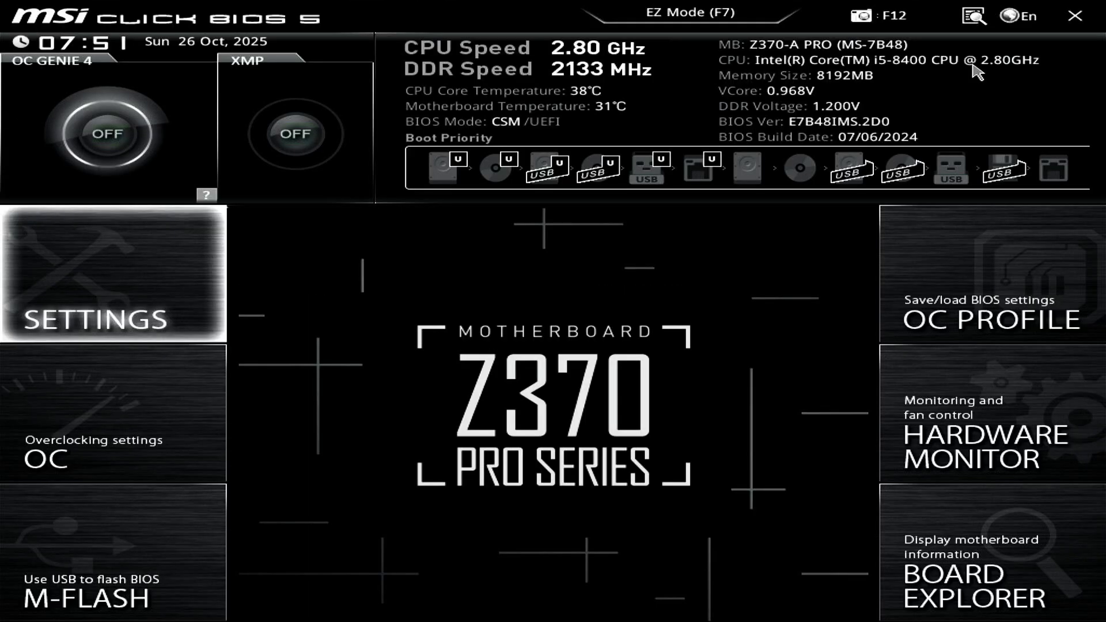
pyautogui.click(134, 276)
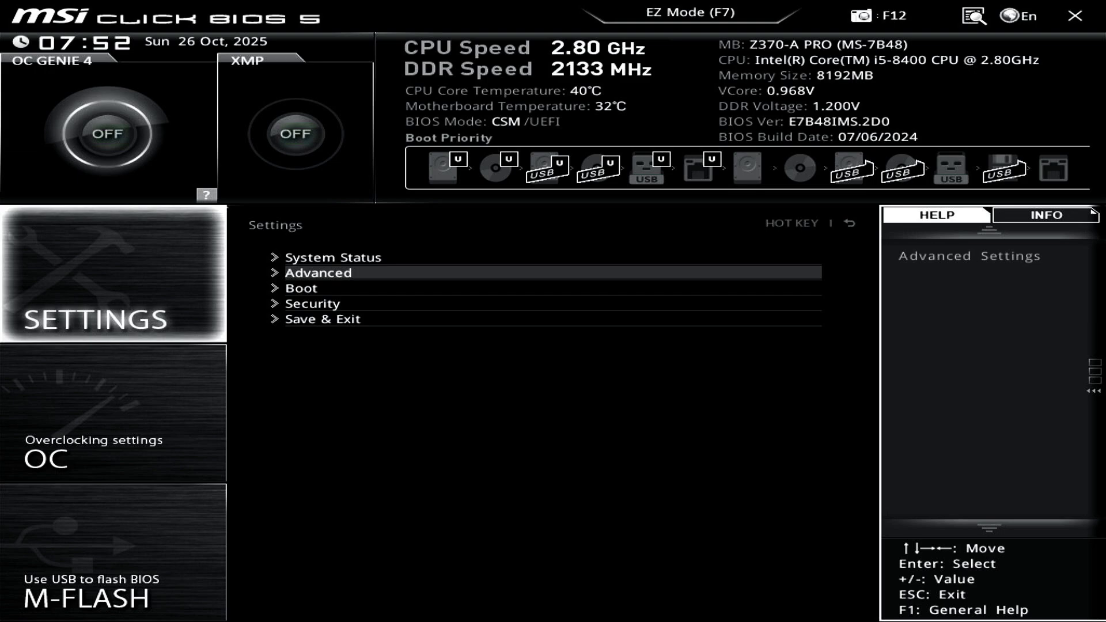
pyautogui.click(368, 273)
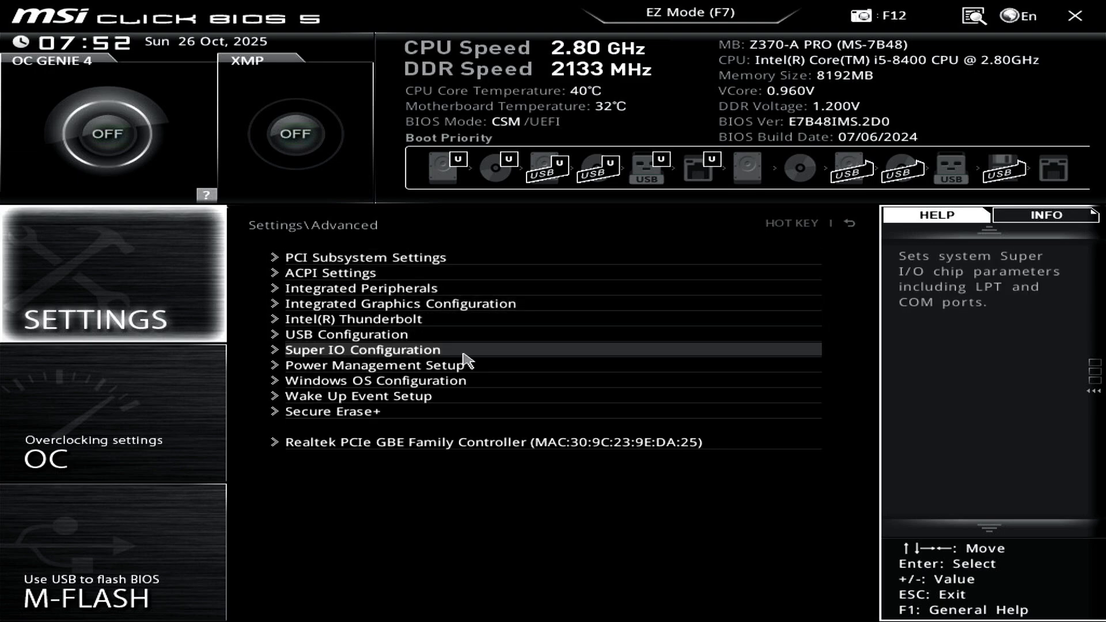
pyautogui.click(491, 384)
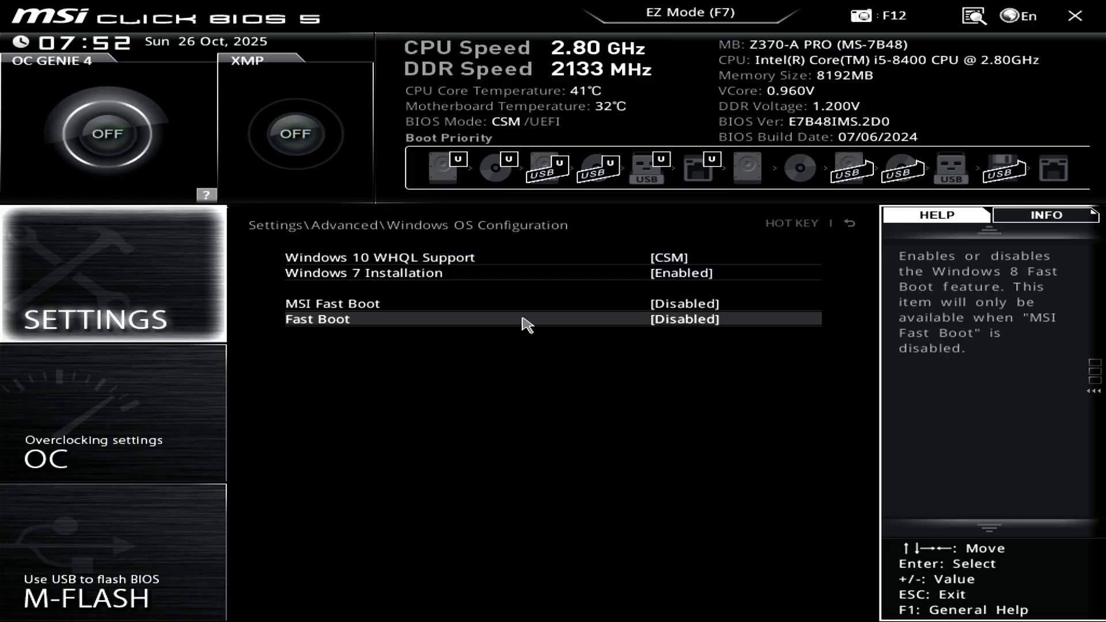
pyautogui.click(547, 265)
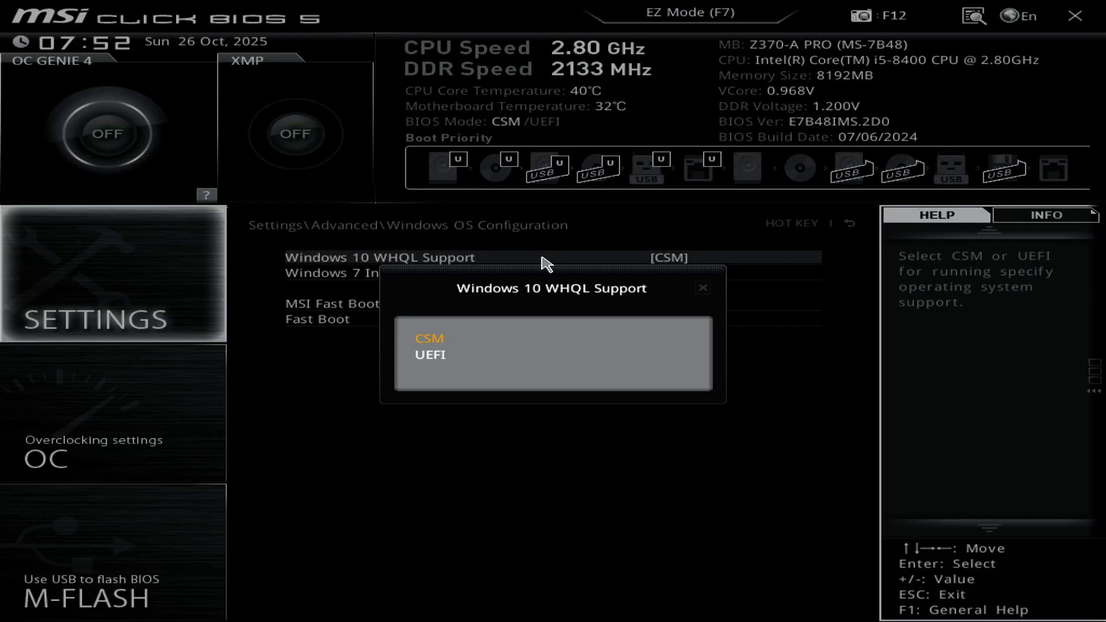
pyautogui.click(470, 355)
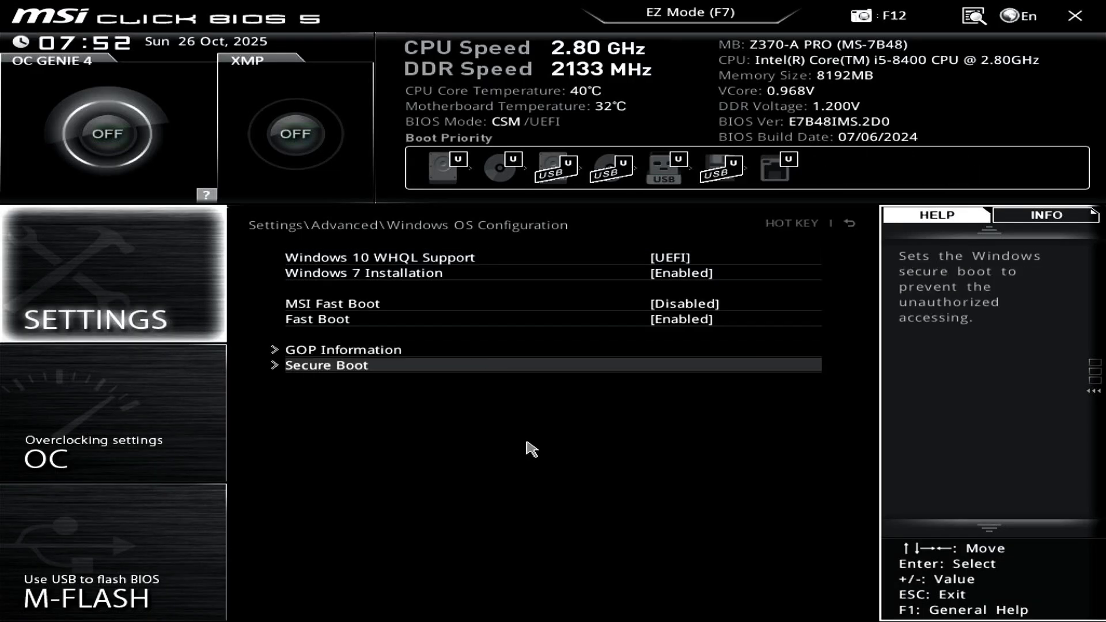
pyautogui.press('F10')
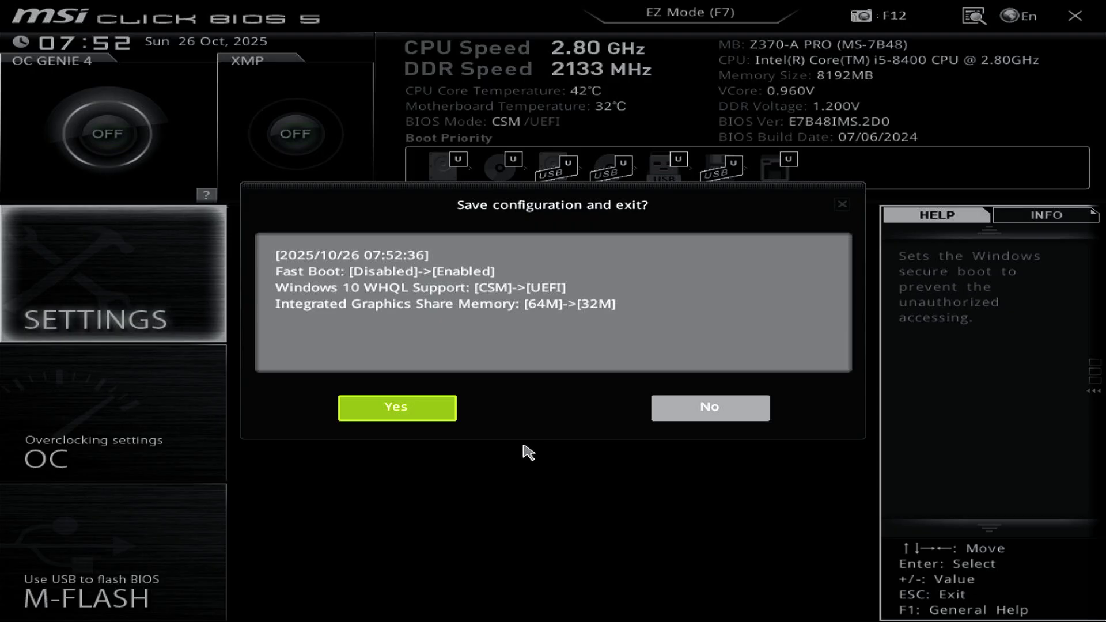
pyautogui.press('Escape')
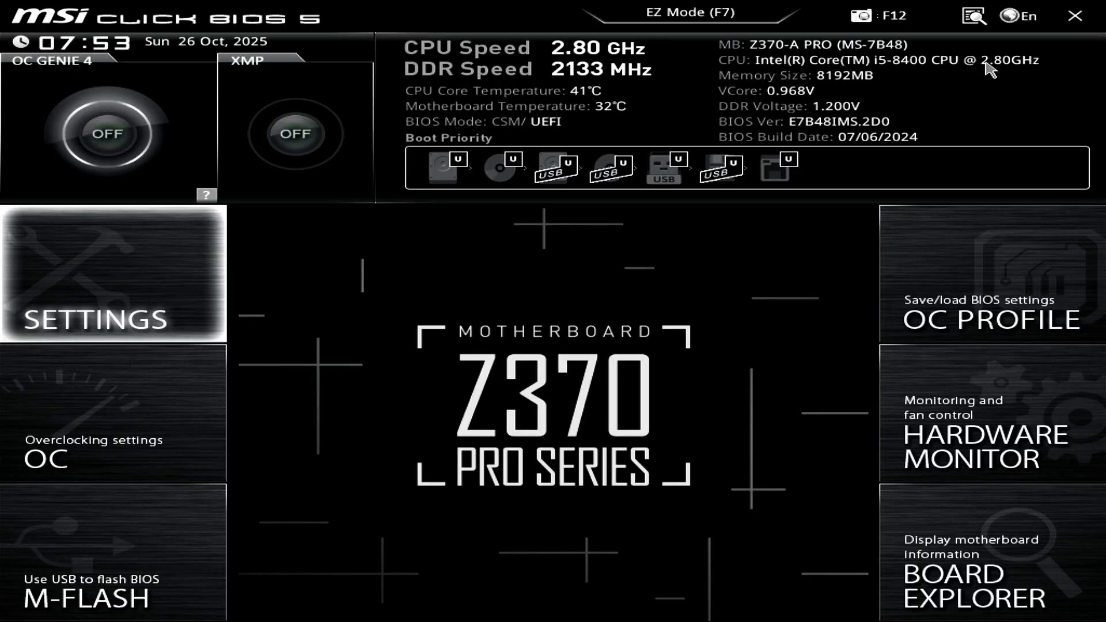
# Step: In Windows OS Configuration's Secure Boot, switch Secure Boot Mode to Custom then Standard and install the factory default keys
pyautogui.click(189, 256)
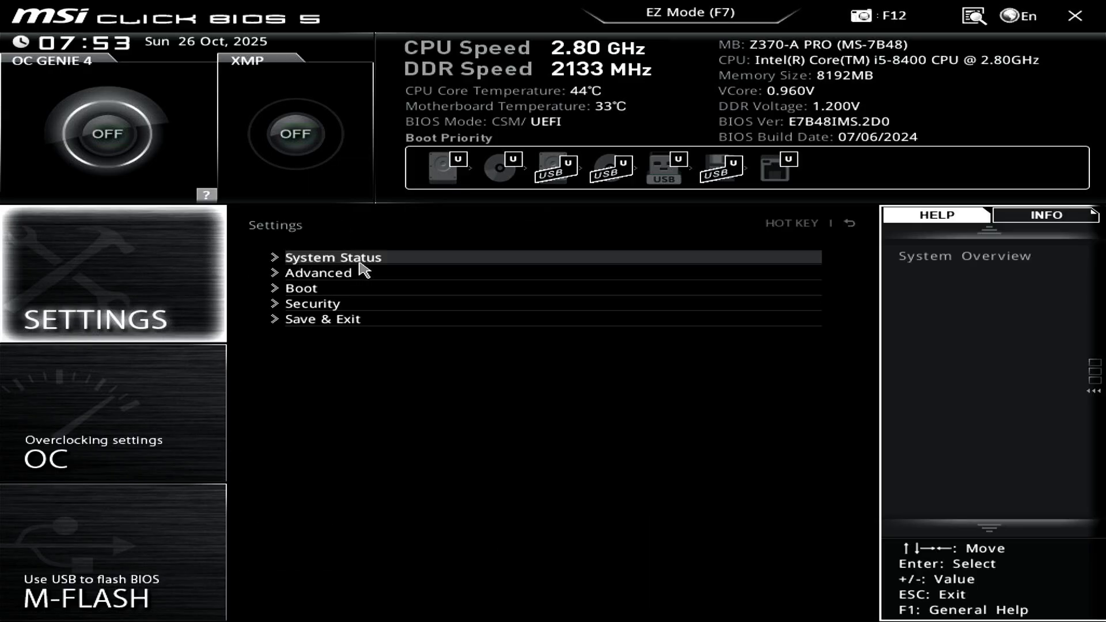
pyautogui.click(395, 274)
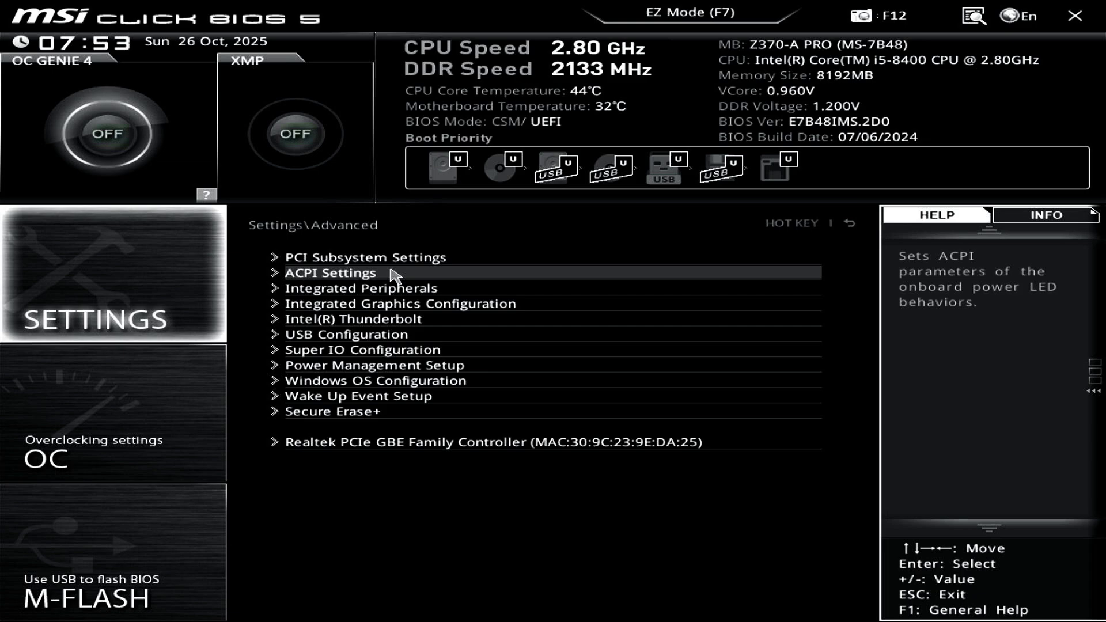
pyautogui.click(497, 384)
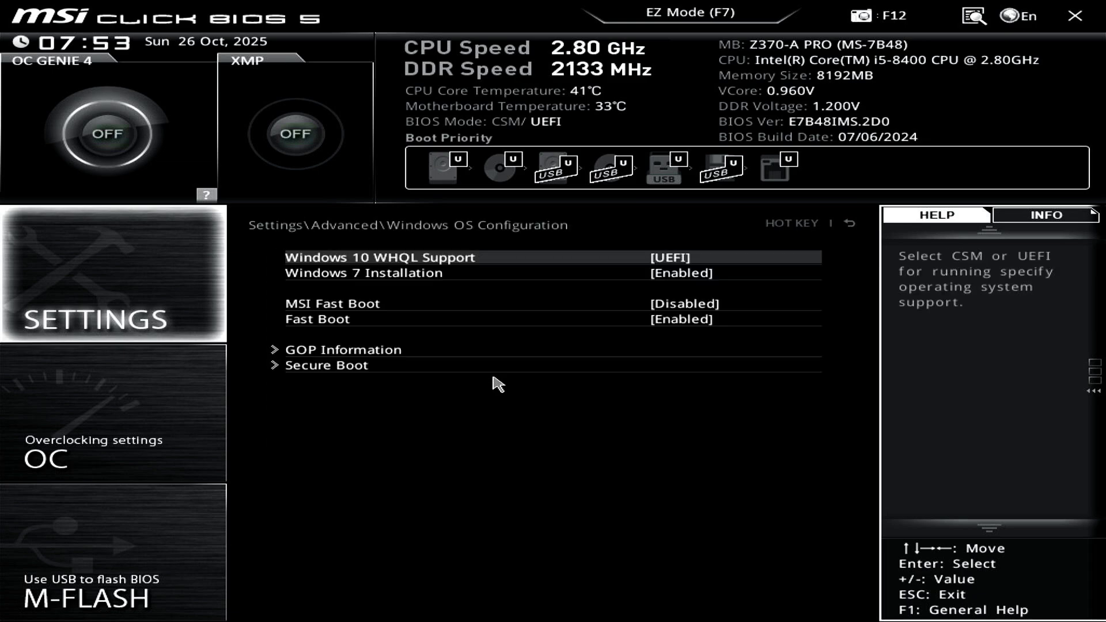
pyautogui.click(434, 367)
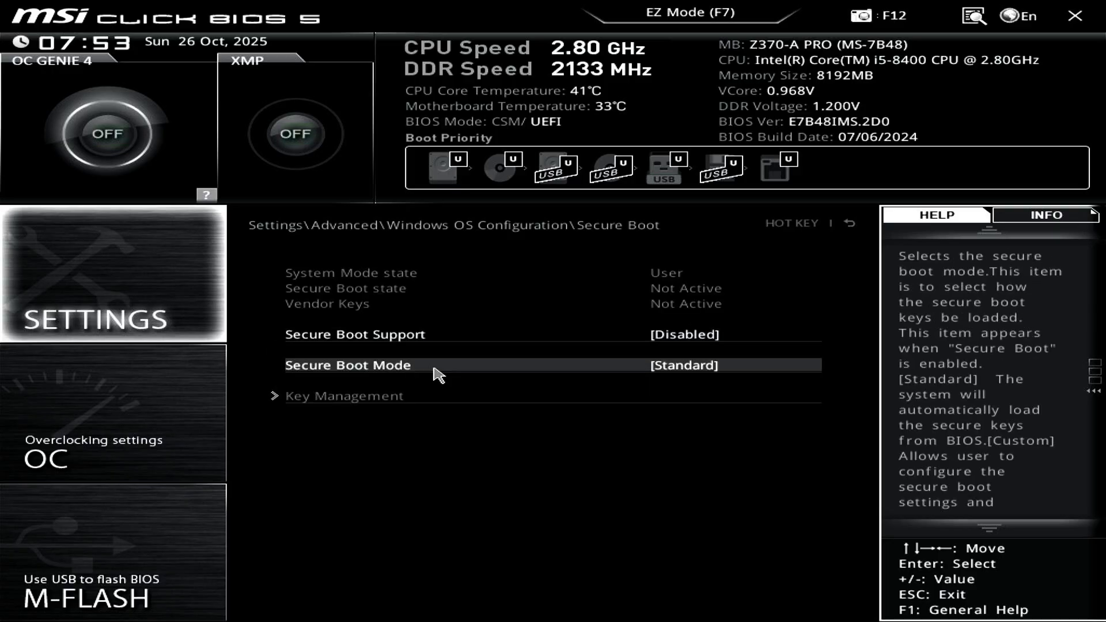
pyautogui.click(435, 367)
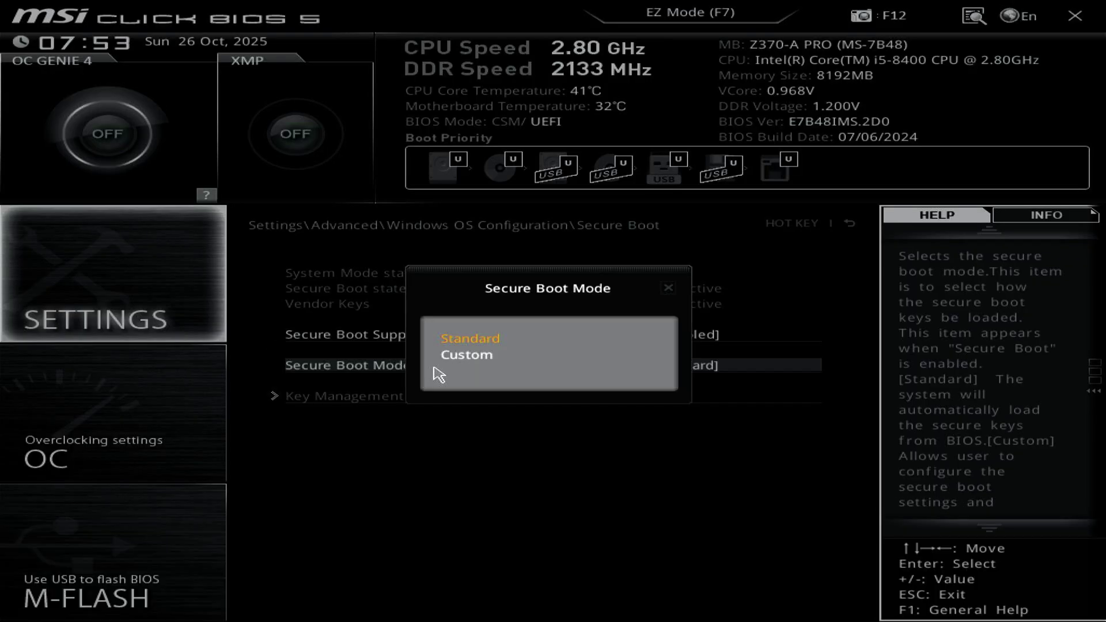
pyautogui.press('Down')
pyautogui.click(518, 355)
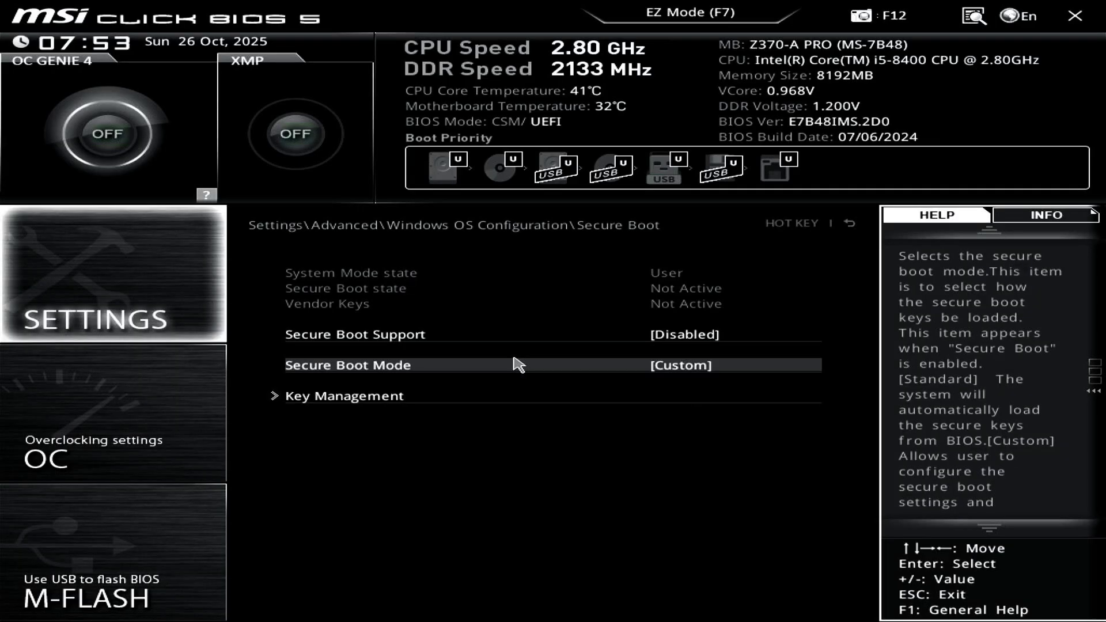
pyautogui.click(469, 369)
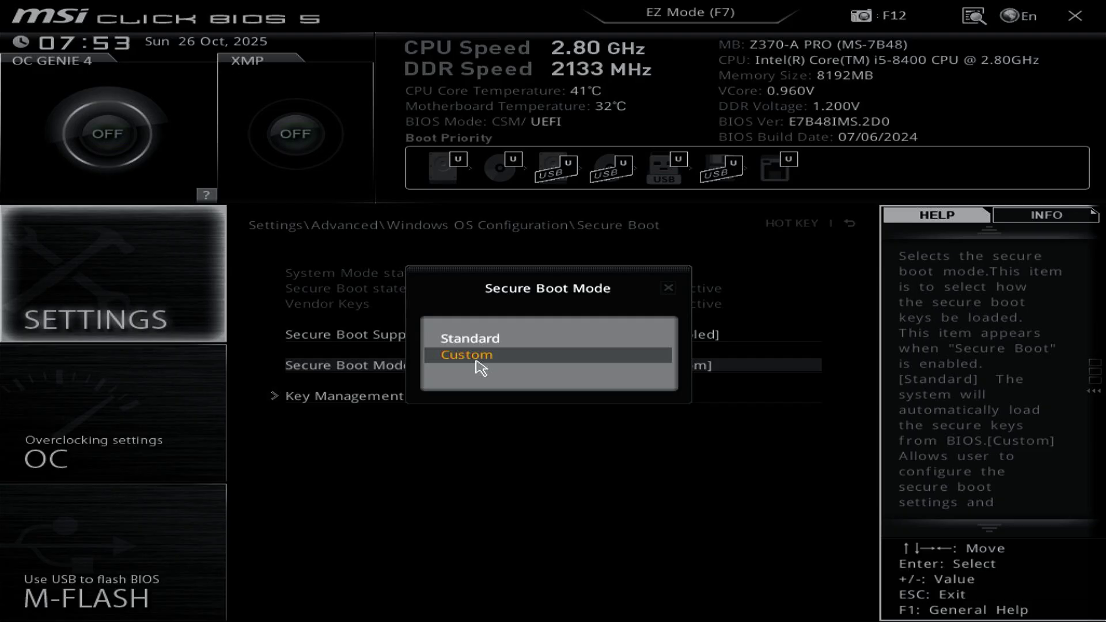
pyautogui.press('Escape')
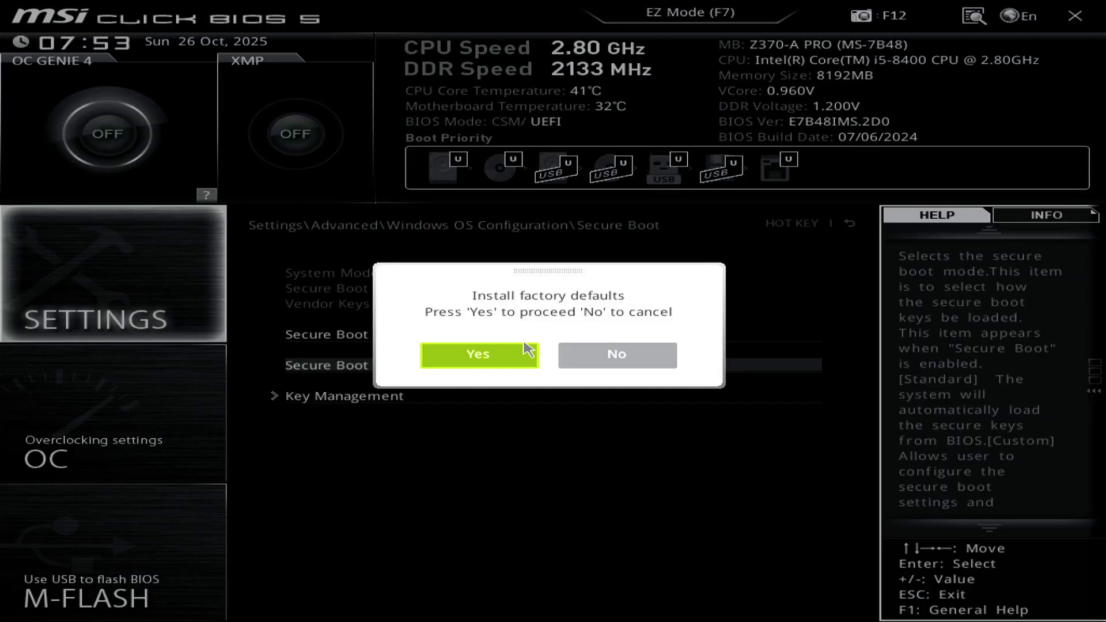
pyautogui.click(478, 355)
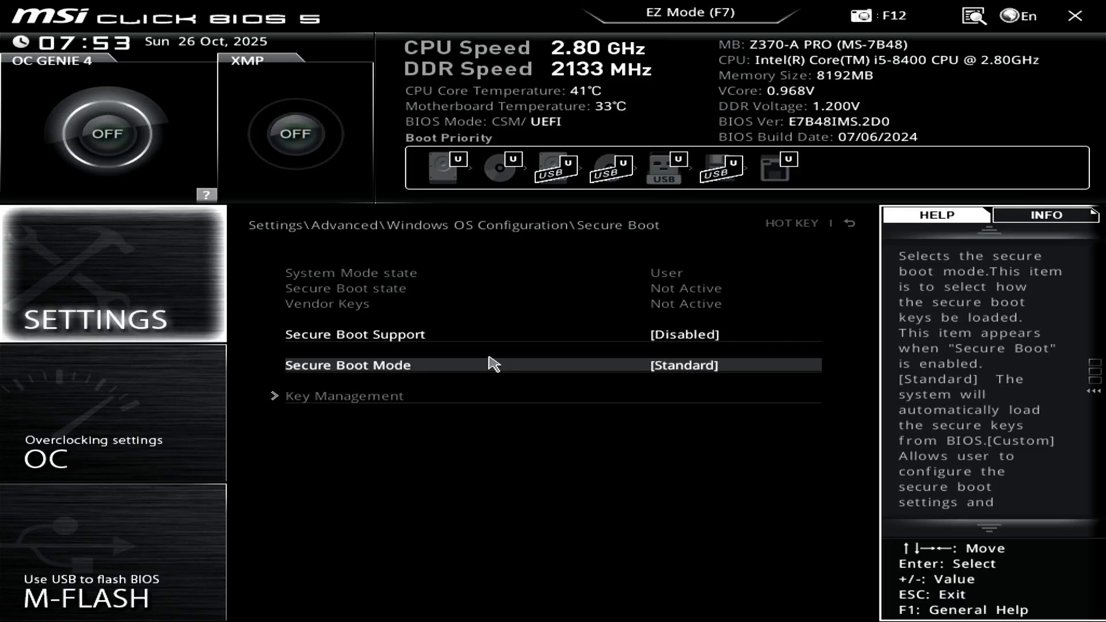
# Step: Set Secure Boot Support to Enabled and bring up the save-and-exit confirmation
pyautogui.click(536, 346)
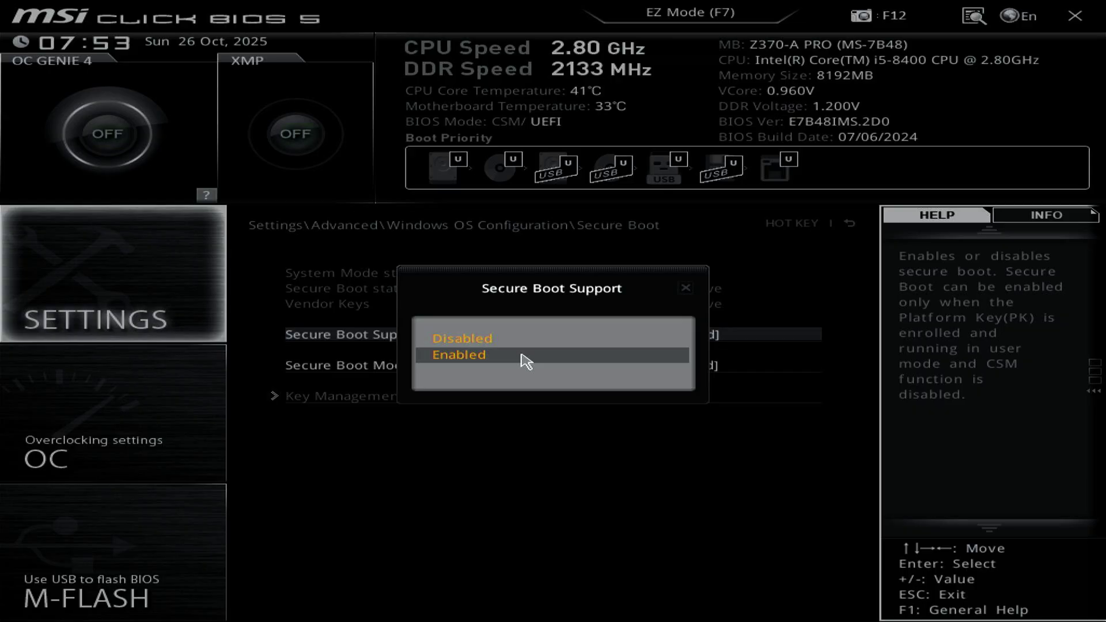
pyautogui.click(526, 356)
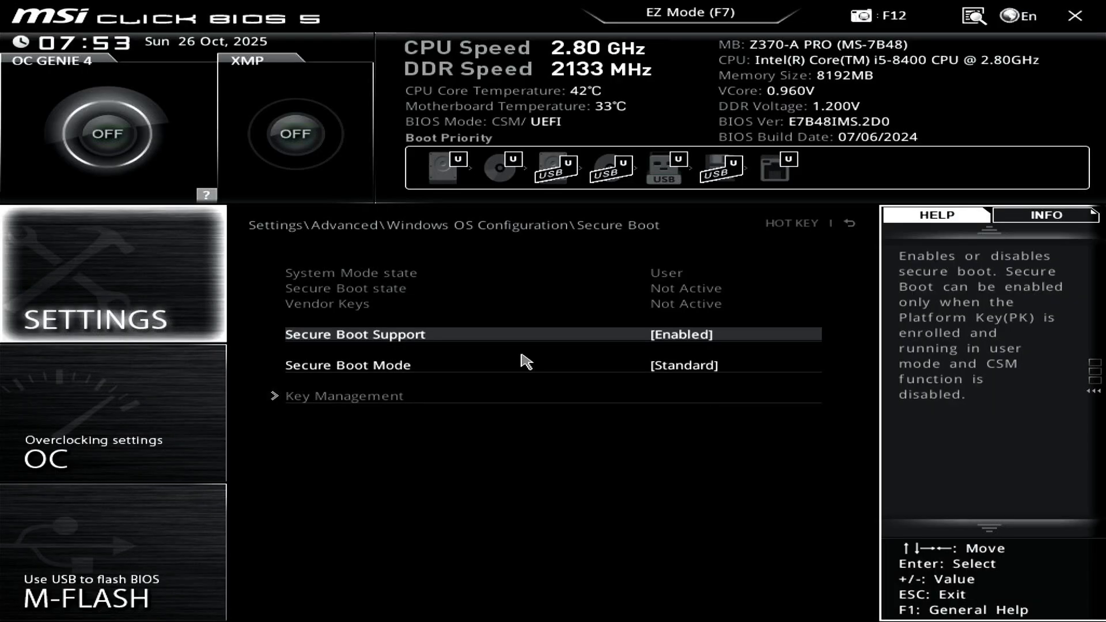
pyautogui.press('F10')
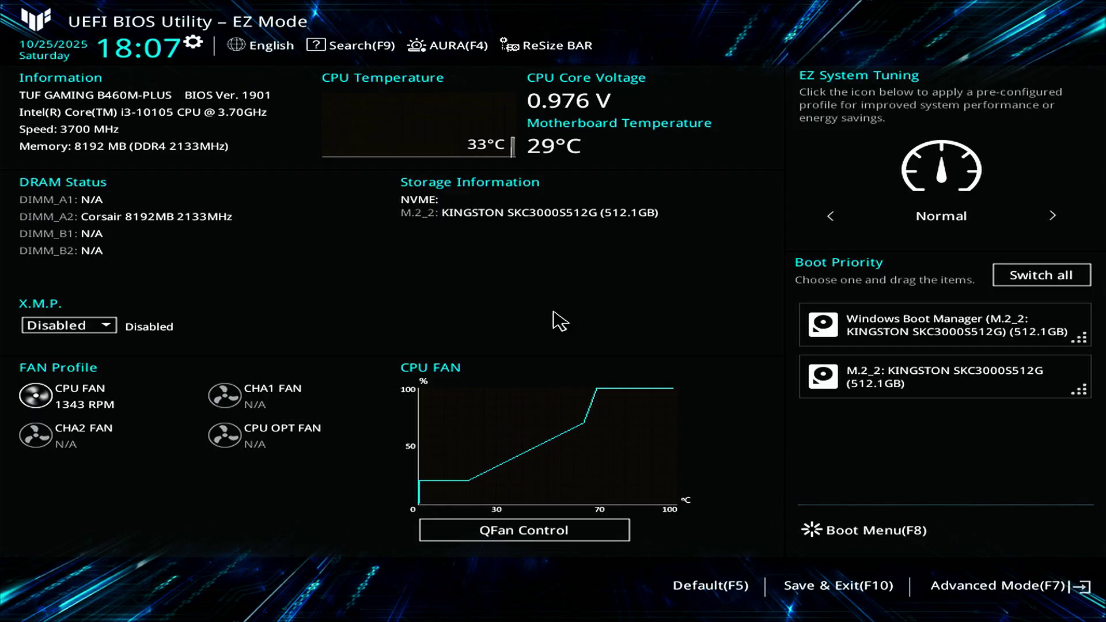
# Step: In Advanced Mode, set Boot > CSM > Launch CSM to Disabled and acknowledge the Secure Boot notice
pyautogui.press('F7')
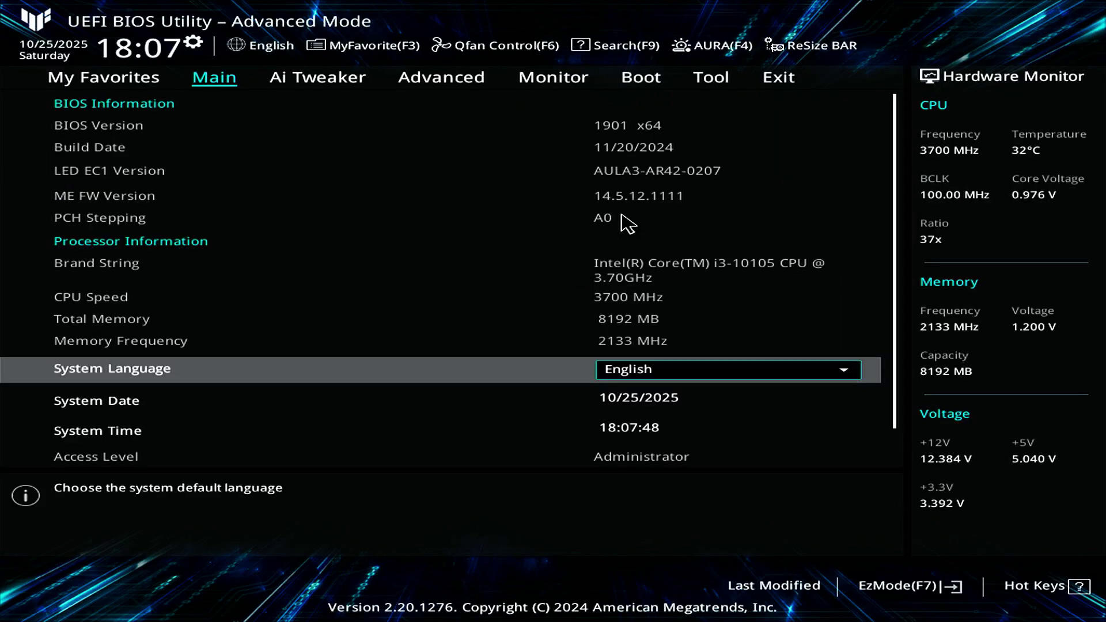
pyautogui.click(642, 81)
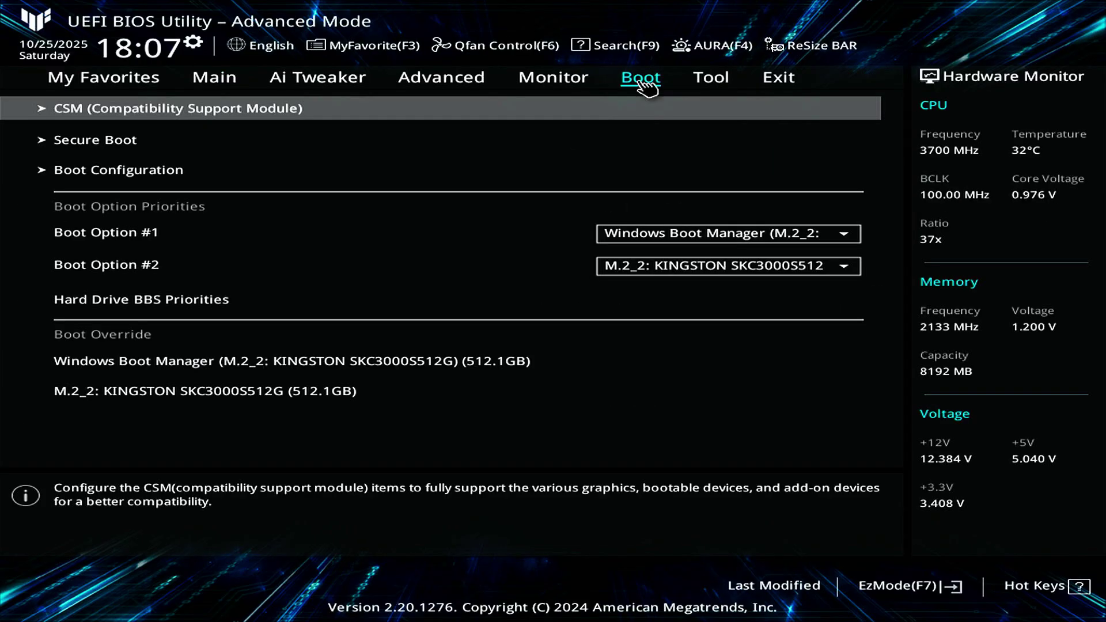
pyautogui.click(424, 124)
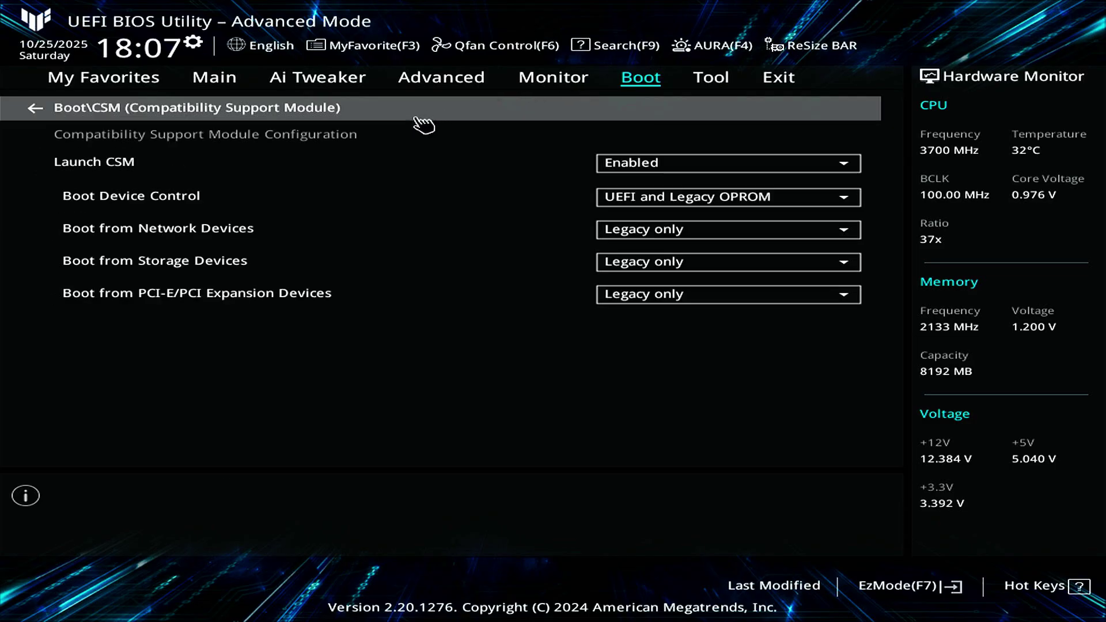
pyautogui.click(698, 167)
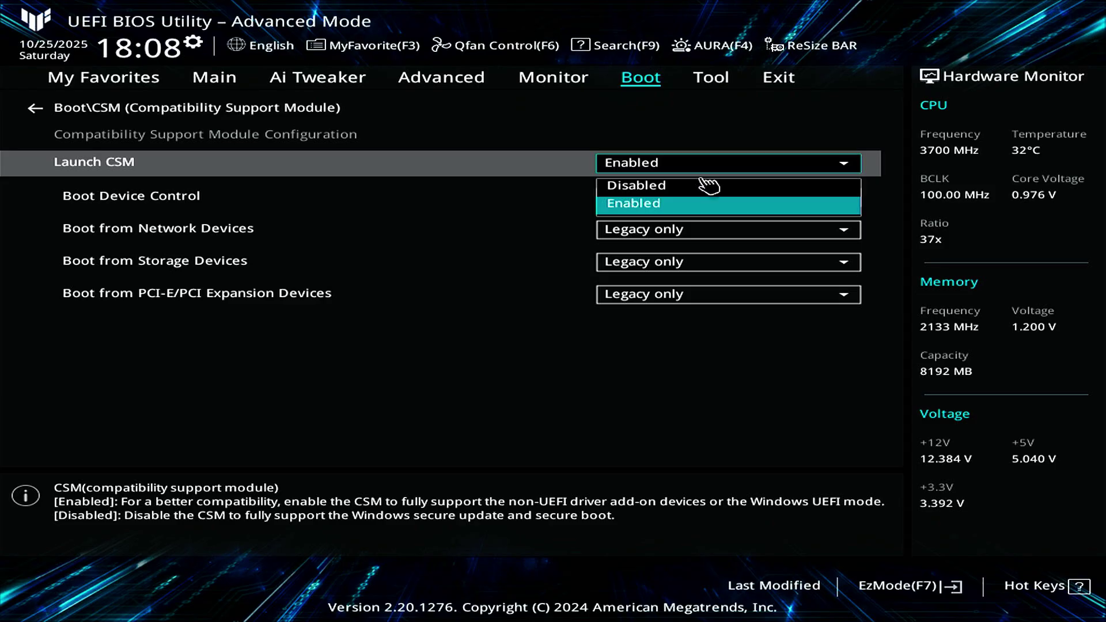
pyautogui.click(701, 187)
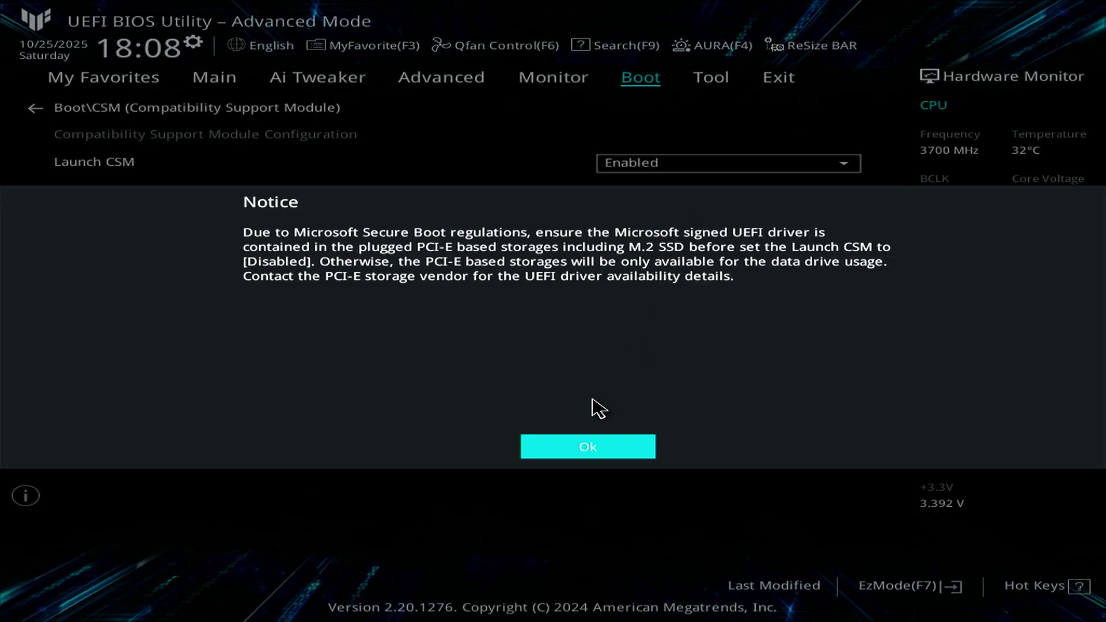
pyautogui.click(590, 452)
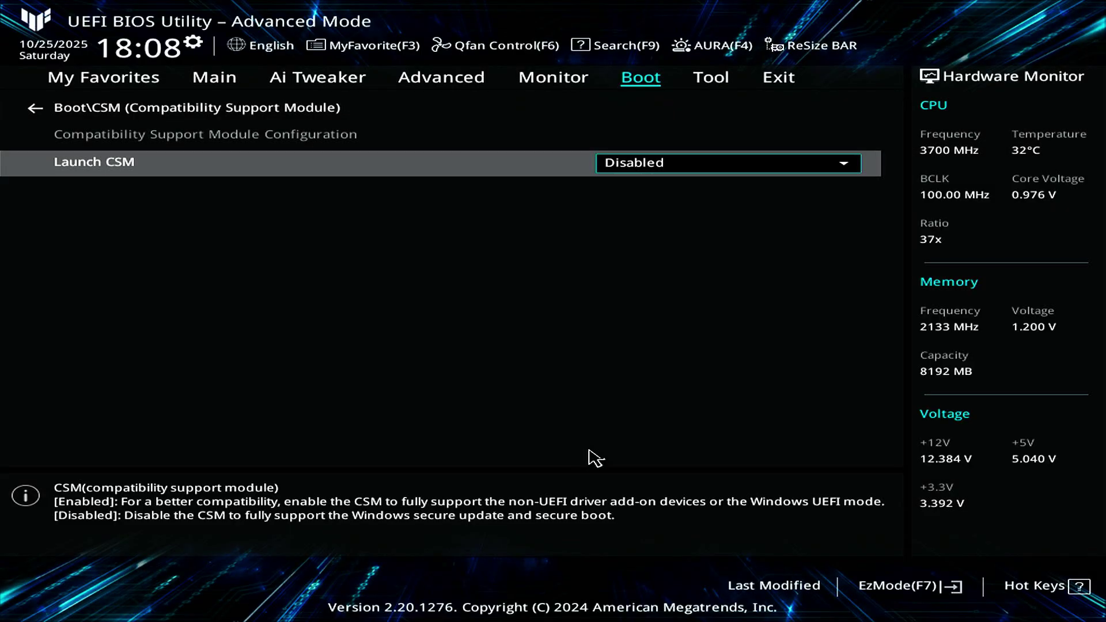
pyautogui.press('Escape')
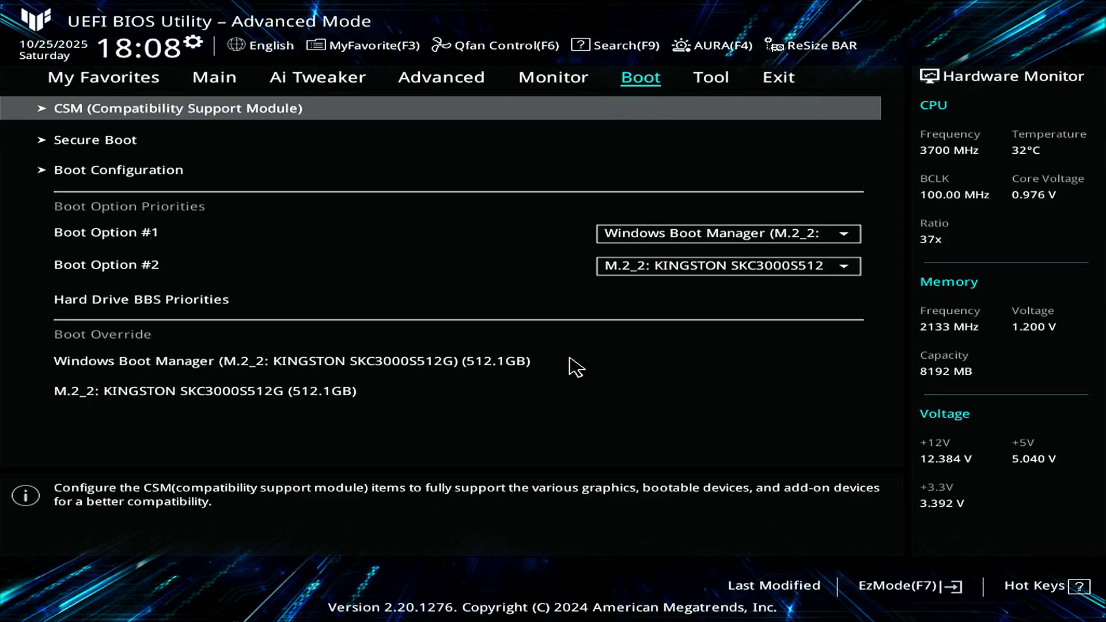
# Step: Set the Secure Boot OS Type to Windows UEFI mode
pyautogui.click(213, 147)
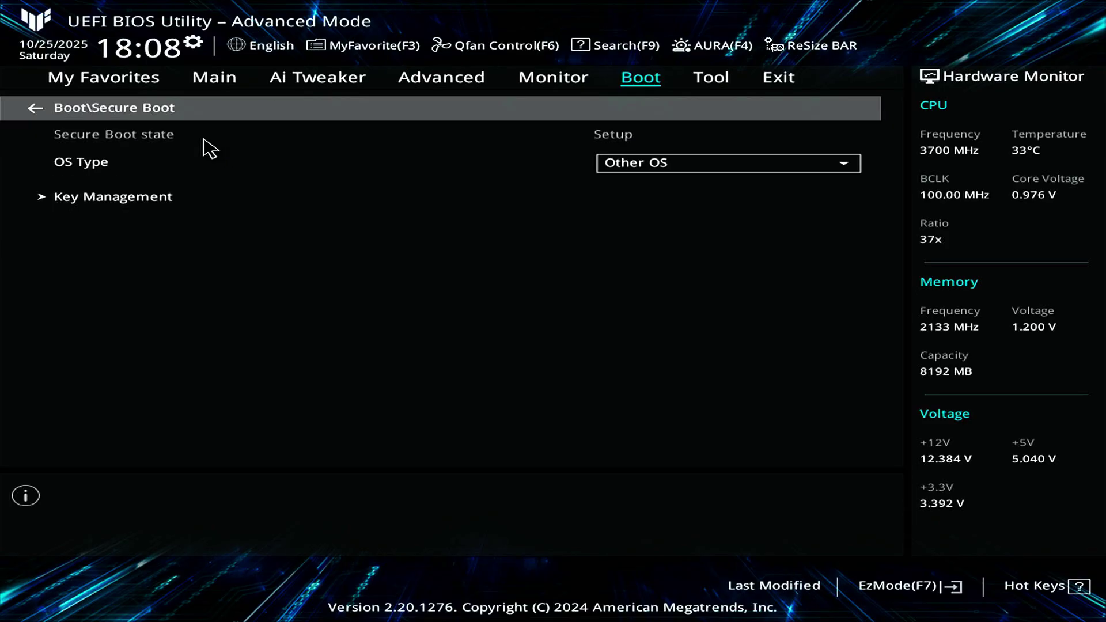
pyautogui.click(621, 167)
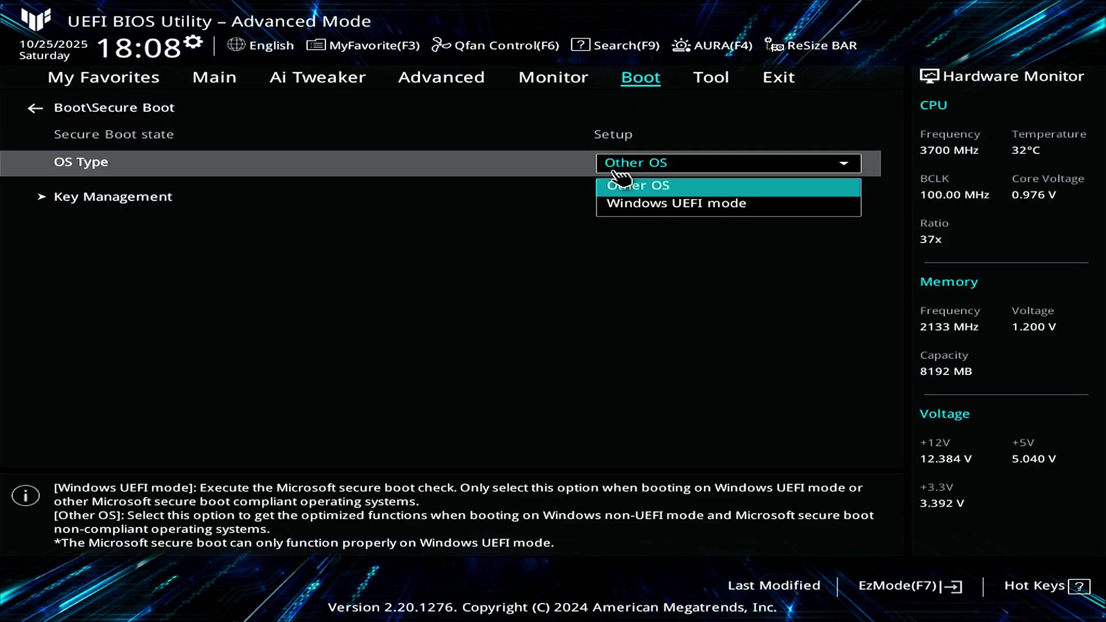
pyautogui.click(638, 205)
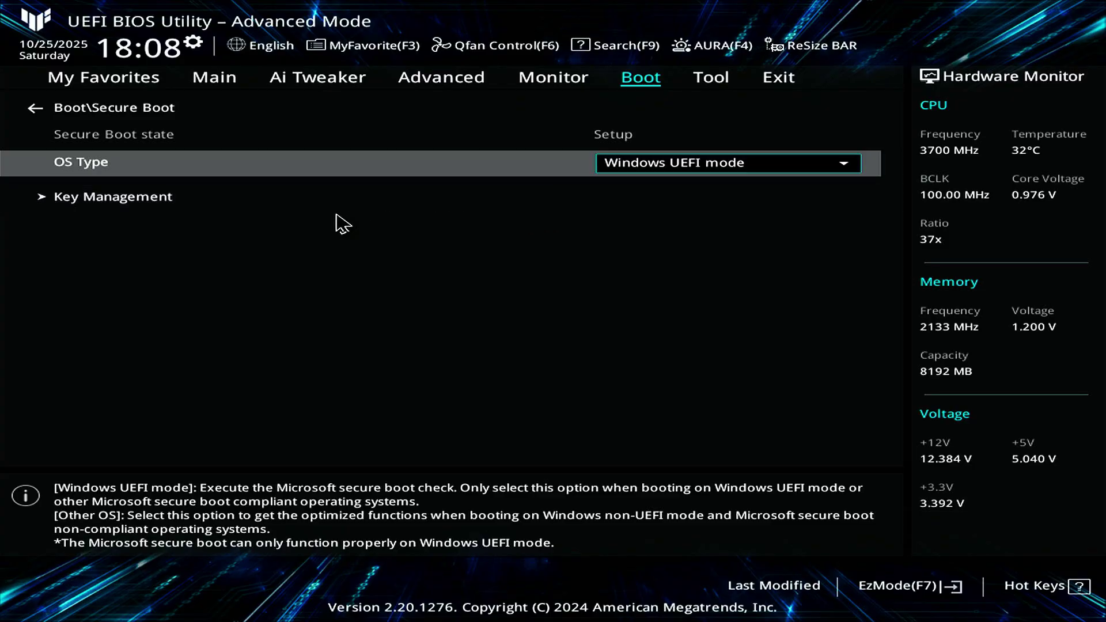
# Step: Install the default Secure Boot keys from Key Management, then bring up Save Changes & Reset
pyautogui.click(249, 213)
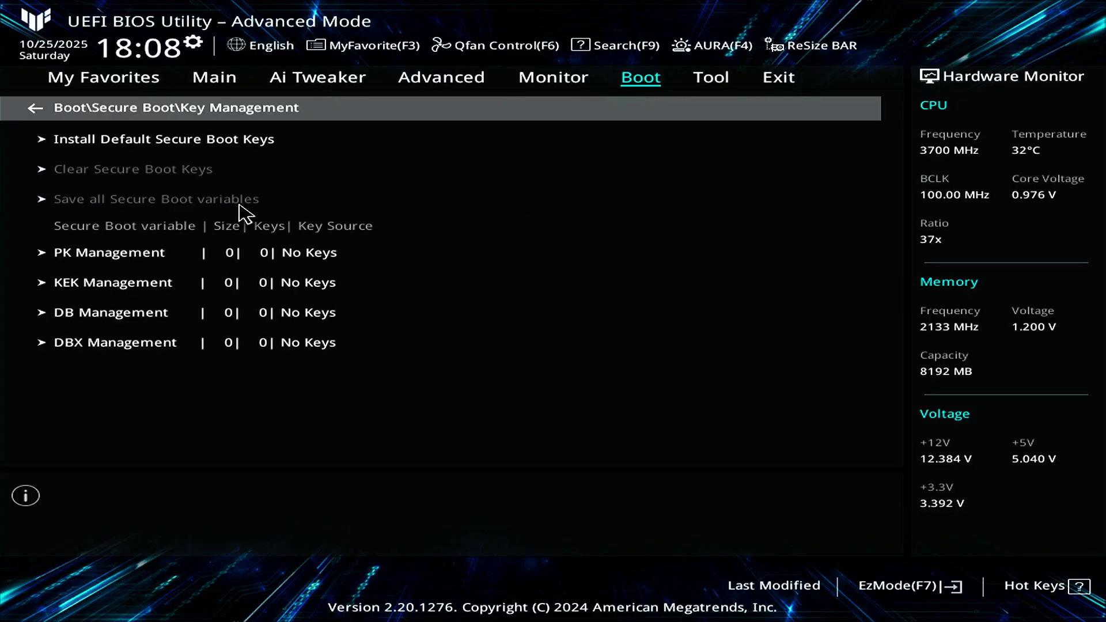
pyautogui.click(259, 150)
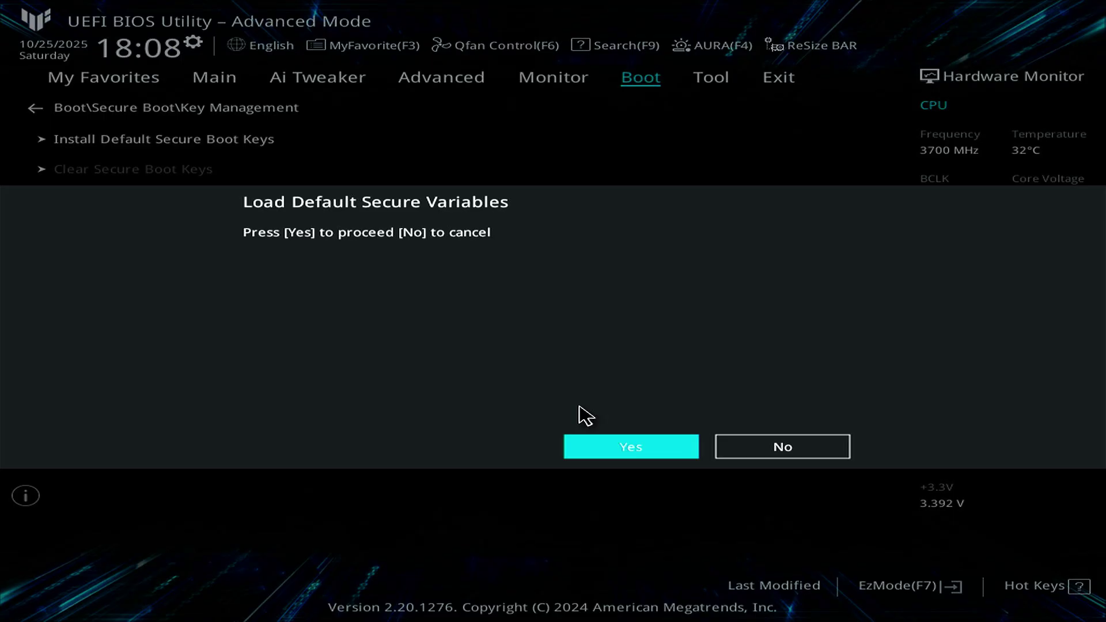
pyautogui.click(624, 444)
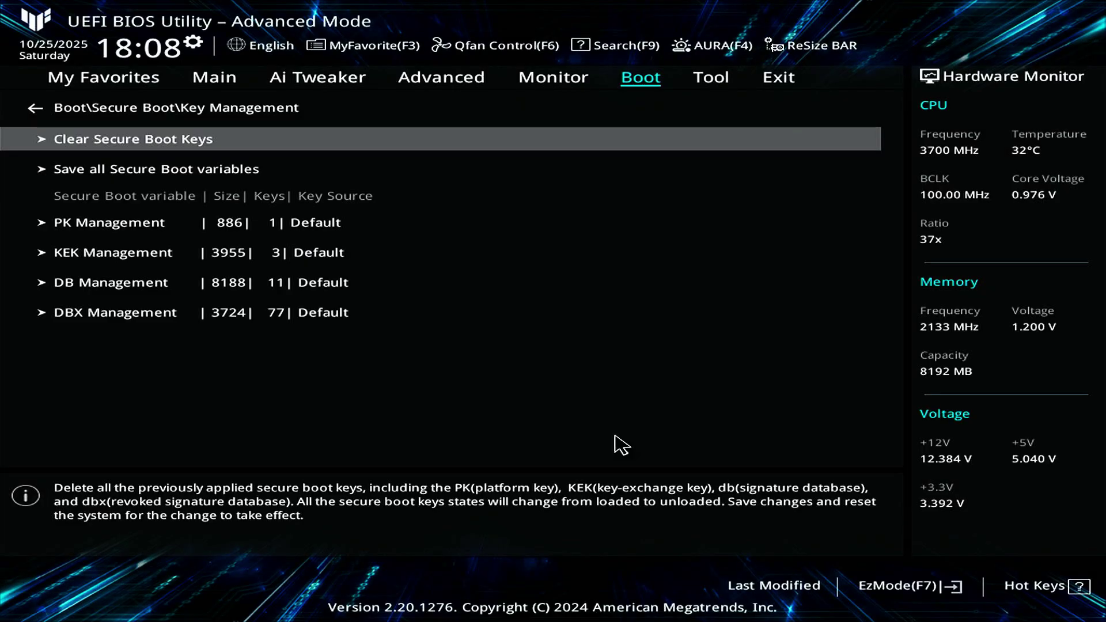
pyautogui.press('F10')
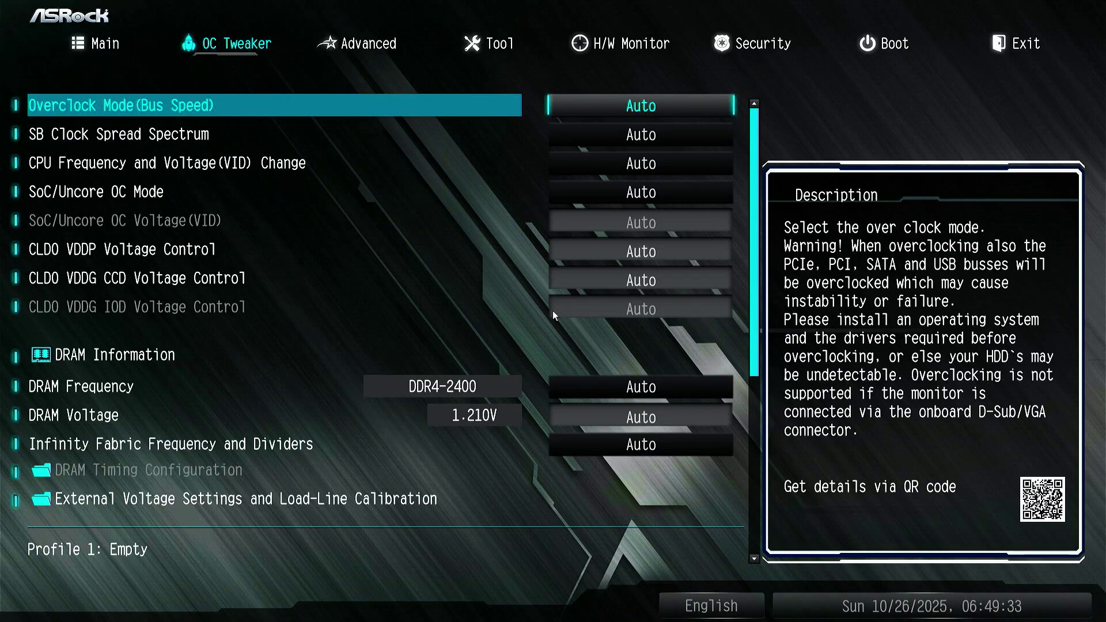
# Step: In the Boot tab's CSM (Compatibility Support Module) settings, set CSM to Disabled
pyautogui.press('Right')
pyautogui.press('Right')
pyautogui.press('Right')
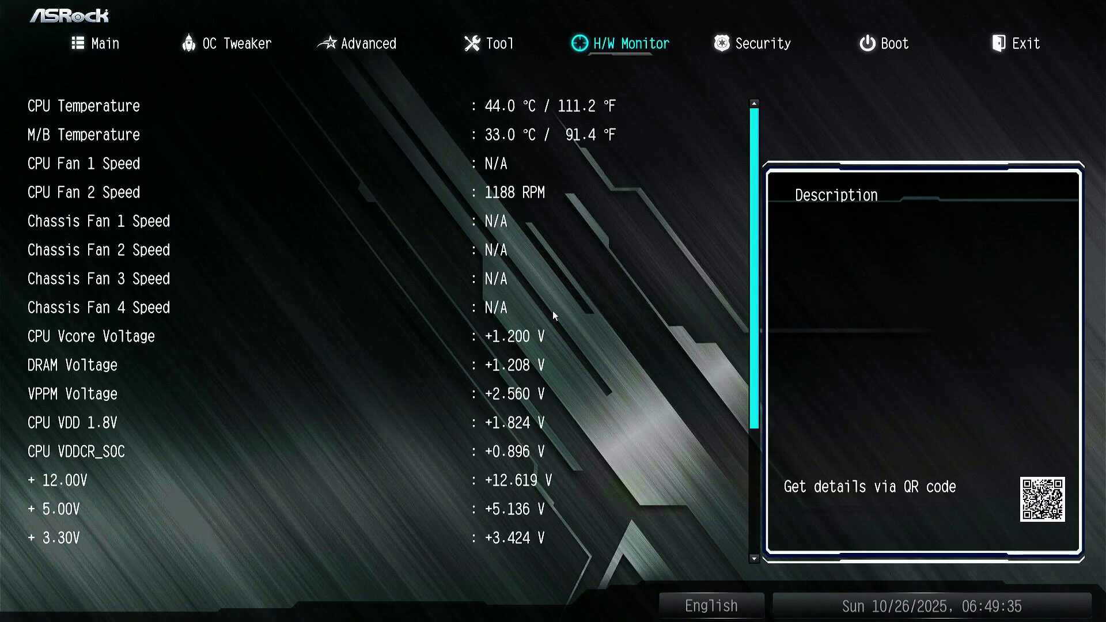
pyautogui.press('Right')
pyautogui.press('Right')
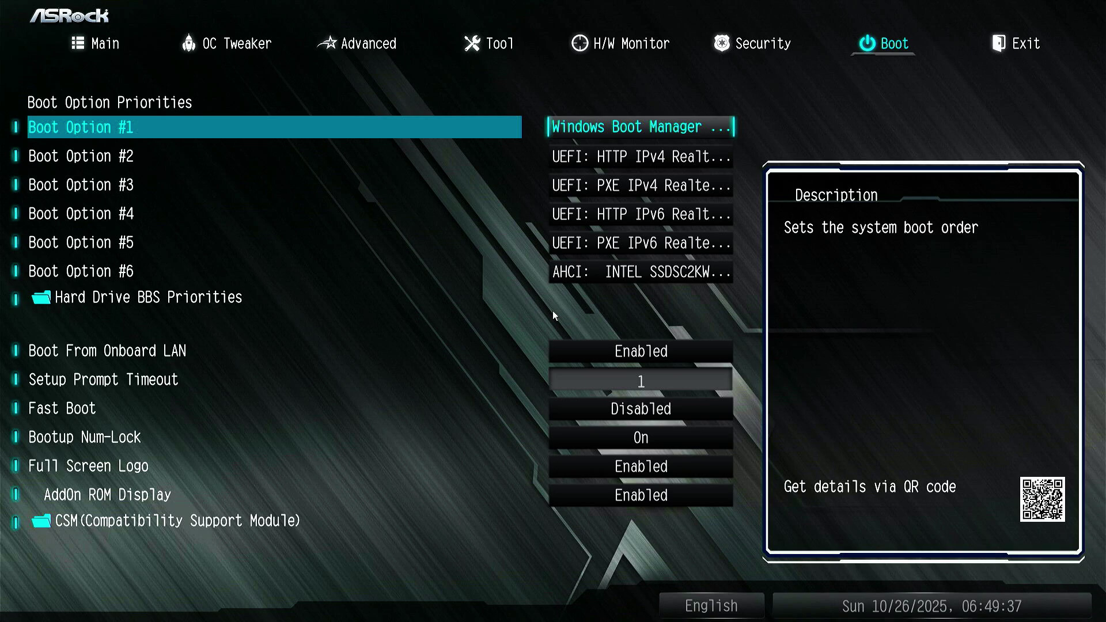
pyautogui.press('Down')
pyautogui.press('Down')
pyautogui.press('Down')
pyautogui.press('Down')
pyautogui.press('Down')
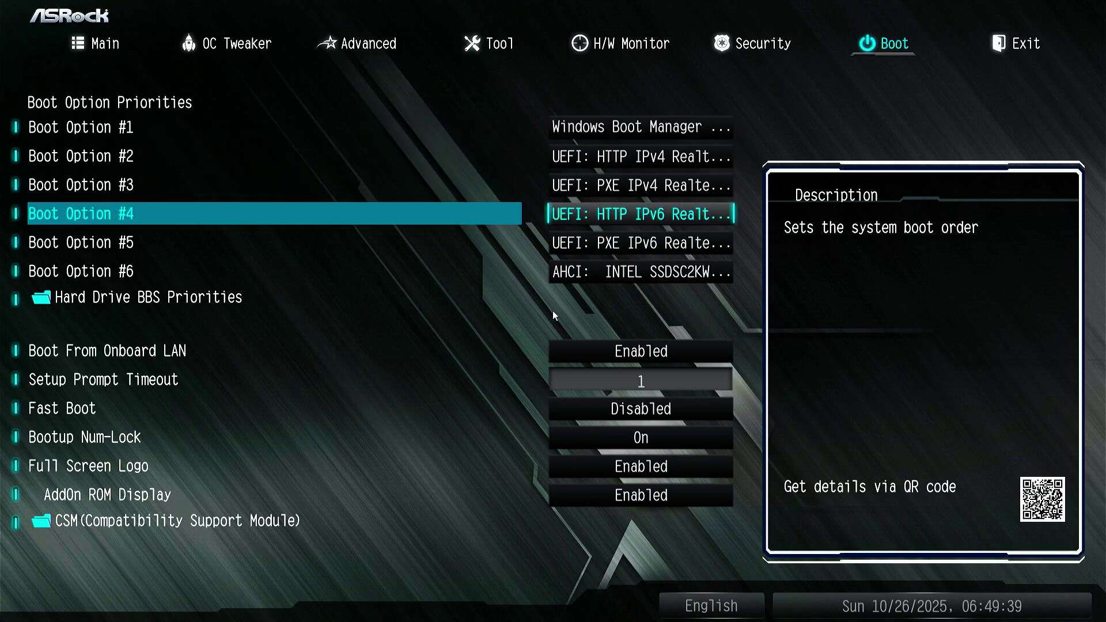
pyautogui.press('Down')
pyautogui.press('Down')
pyautogui.press('Down')
pyautogui.press('Down')
pyautogui.press('Down')
pyautogui.press('Down')
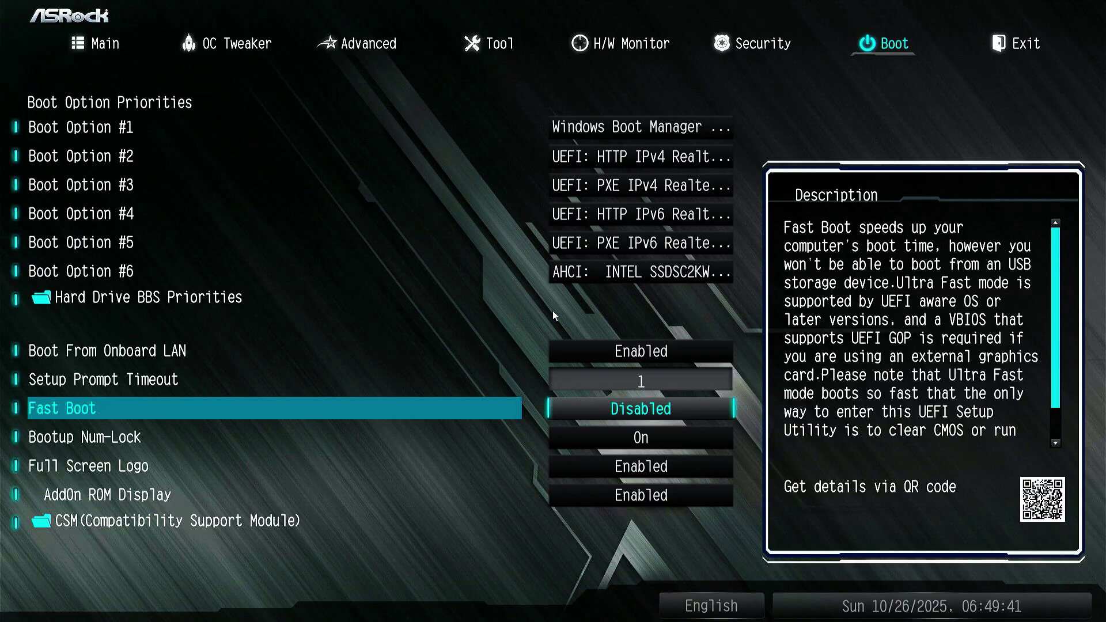
pyautogui.press('Down')
pyautogui.press('Down')
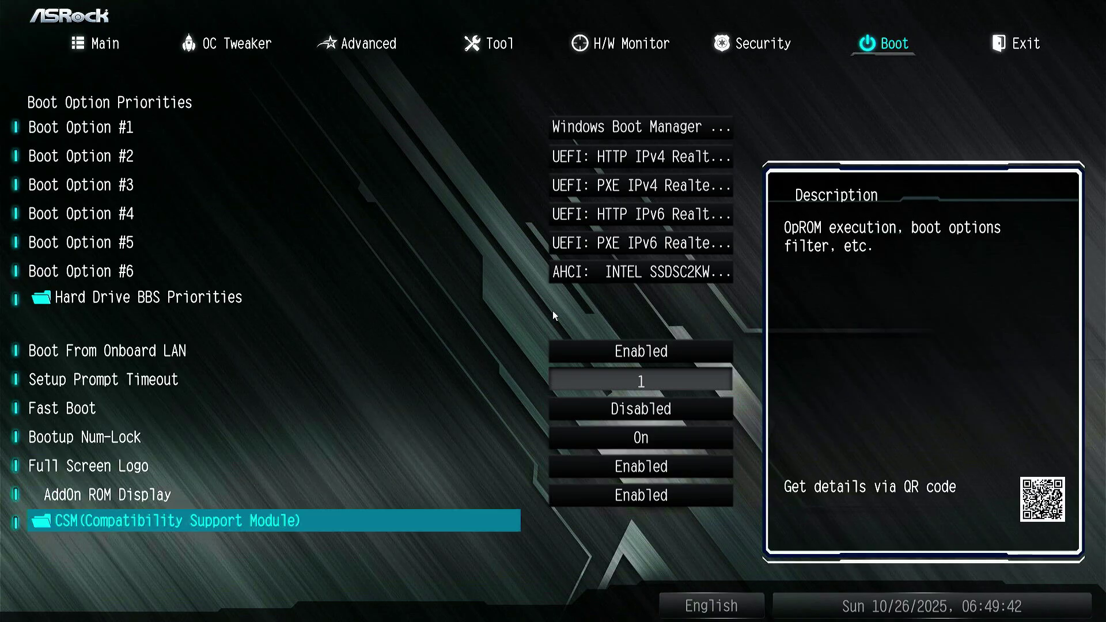
pyautogui.press('Return')
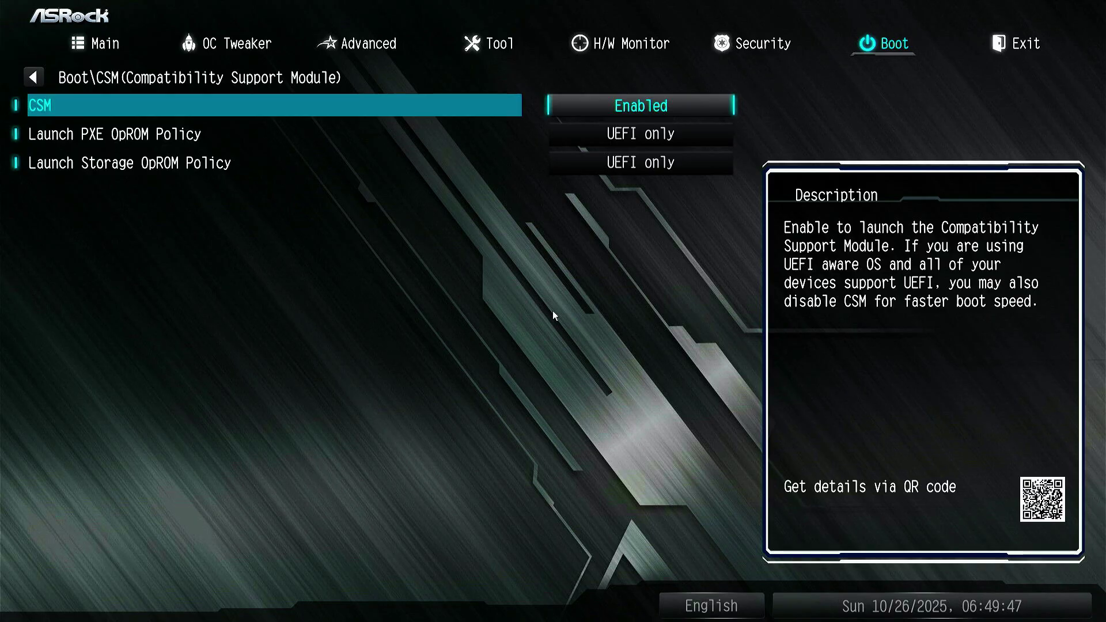
pyautogui.press('Return')
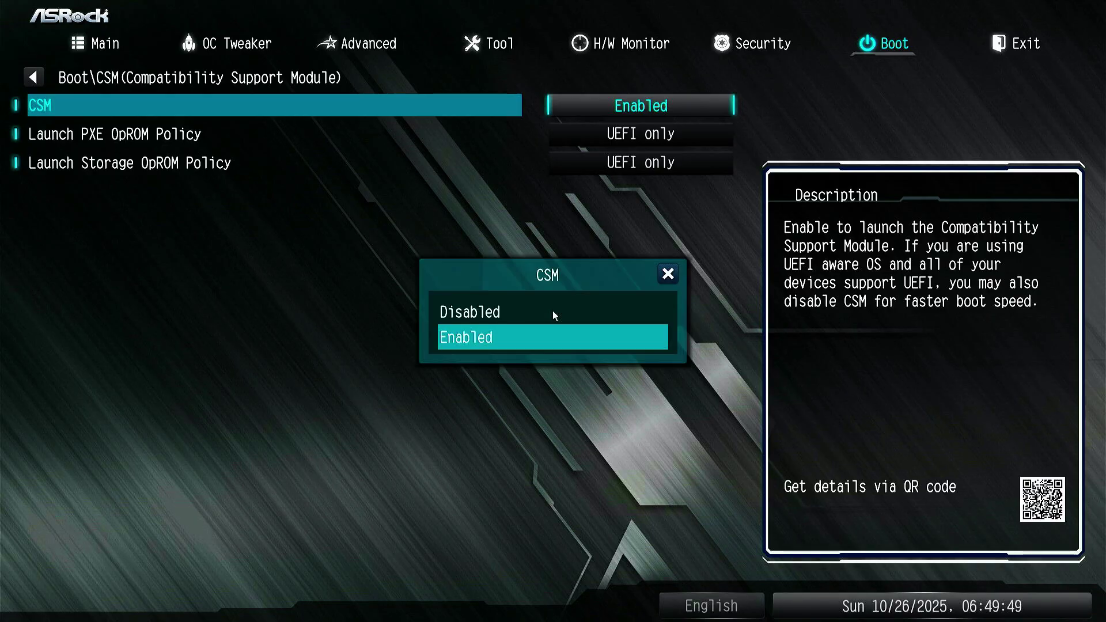
pyautogui.press('Up')
pyautogui.press('Return')
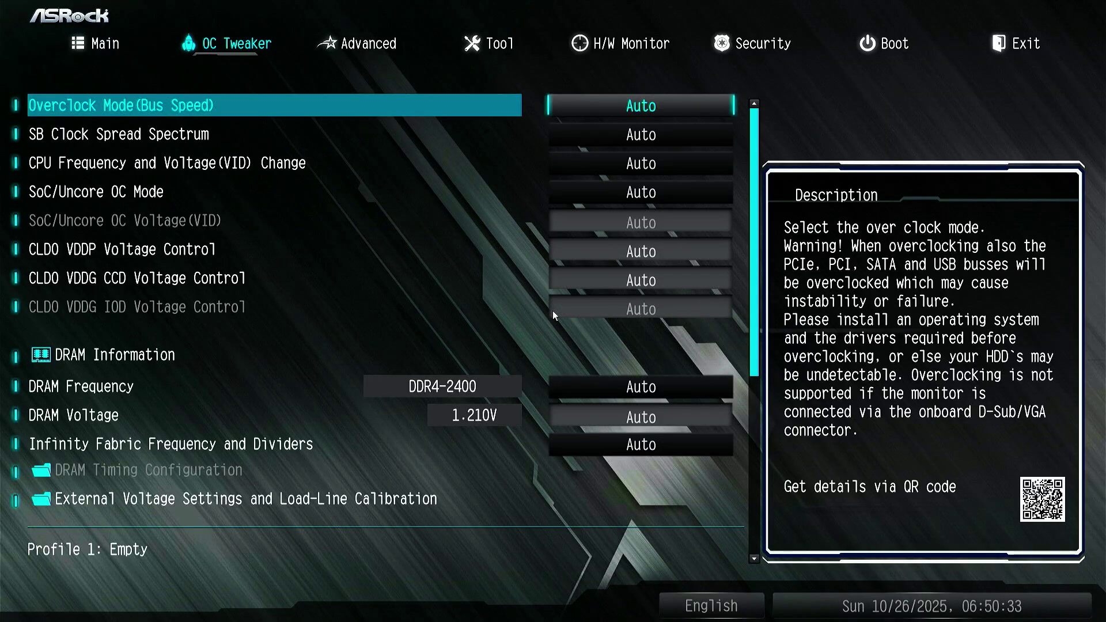
# Step: Under Security > Secure Boot, set Secure Boot to Enabled
pyautogui.press('Right')
pyautogui.press('Right')
pyautogui.press('Right')
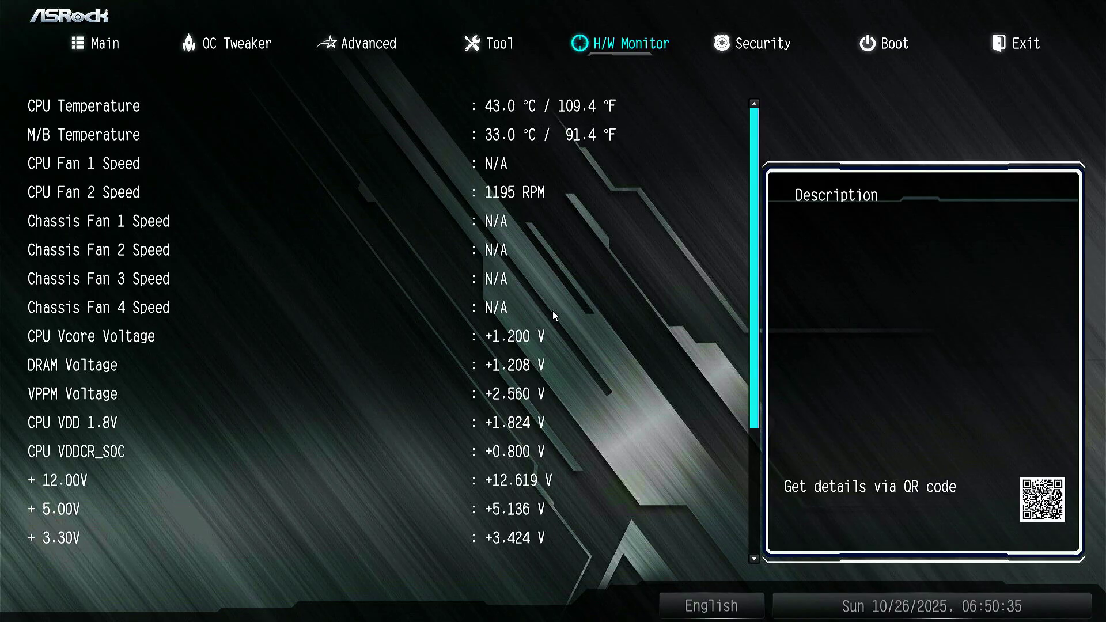
pyautogui.press('Right')
pyautogui.press('Down')
pyautogui.press('Down')
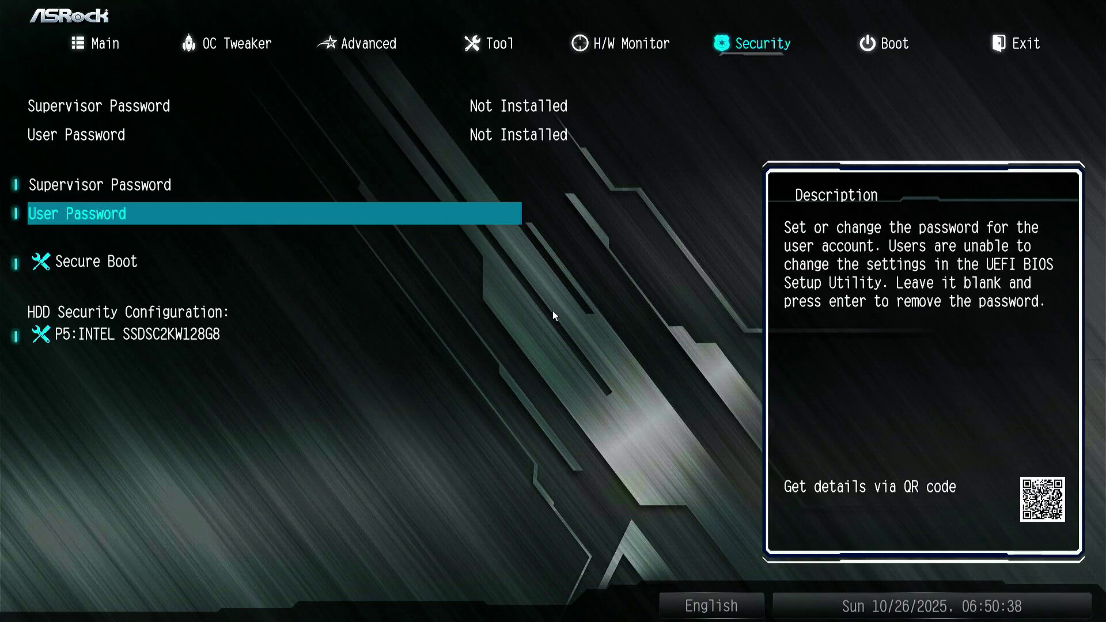
pyautogui.press('Return')
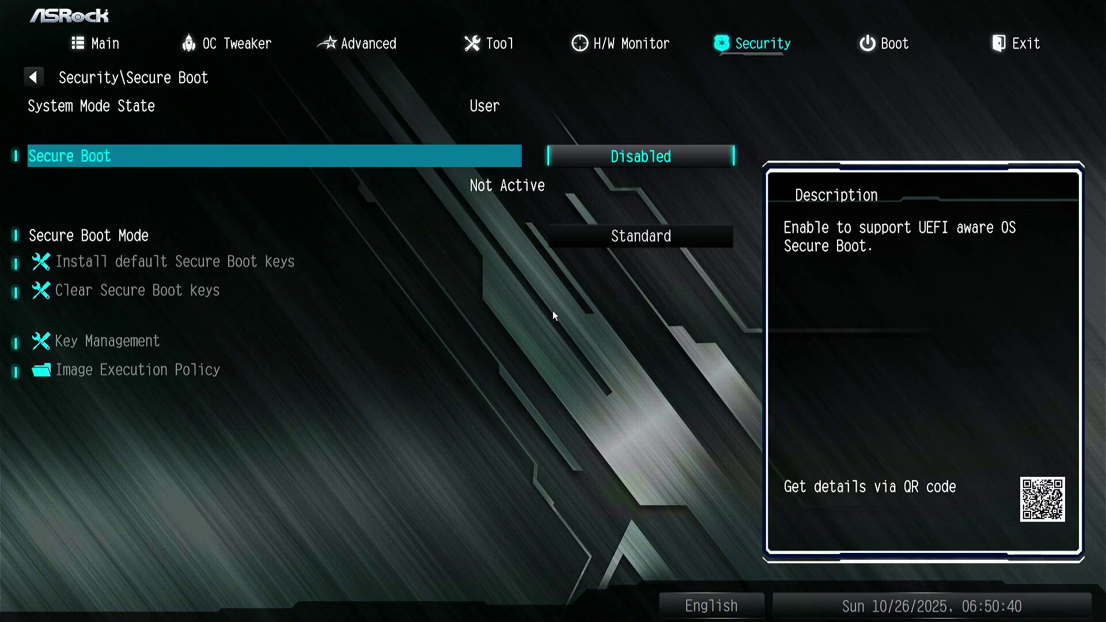
pyautogui.press('Return')
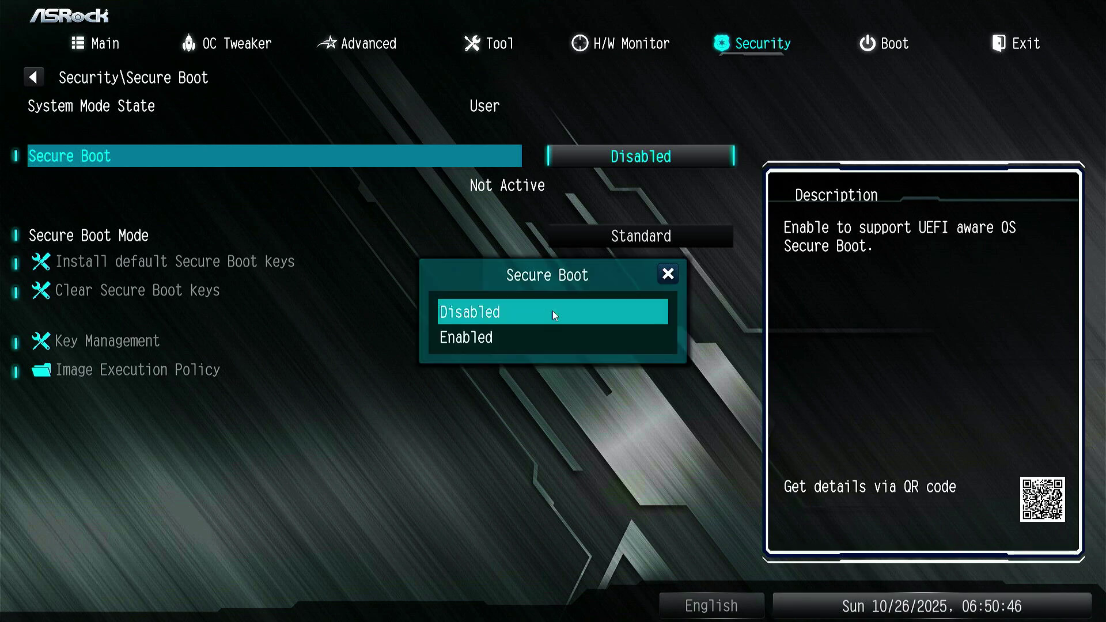
pyautogui.press('Down')
pyautogui.press('Return')
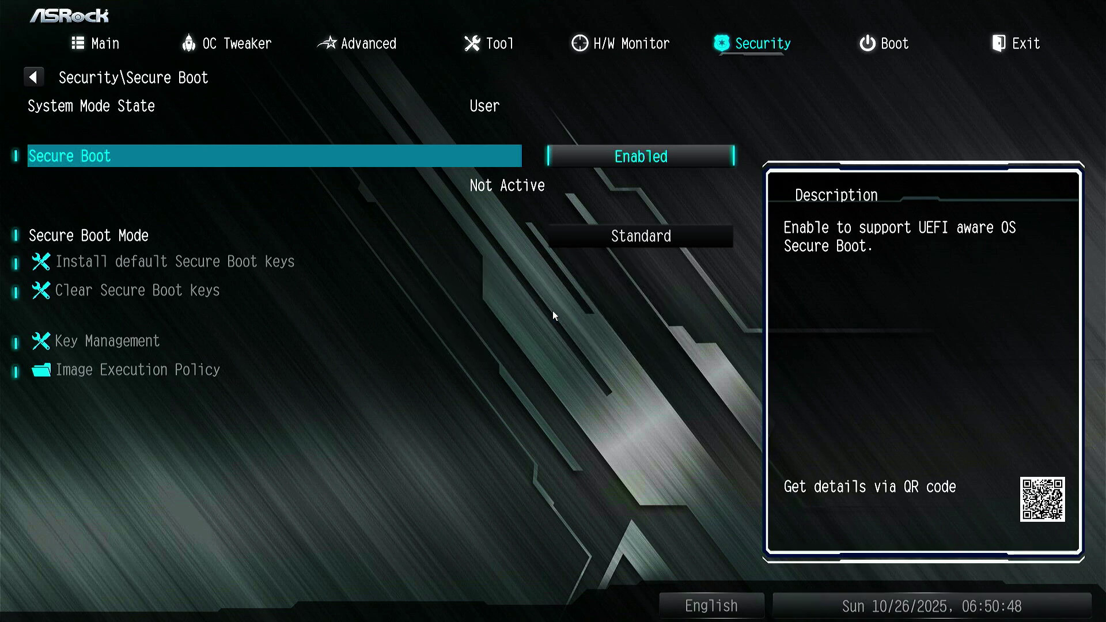
# Step: Switch Secure Boot Mode to Custom then Standard, load the default keys, and save and exit with F10
pyautogui.press('Down')
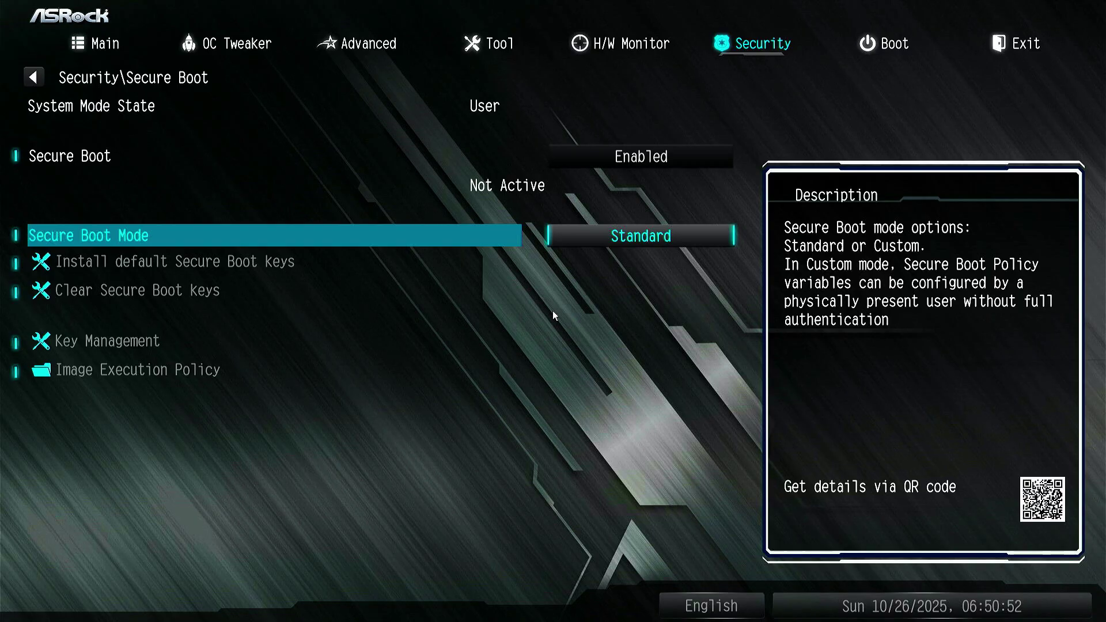
pyautogui.press('Return')
pyautogui.press('Down')
pyautogui.press('Return')
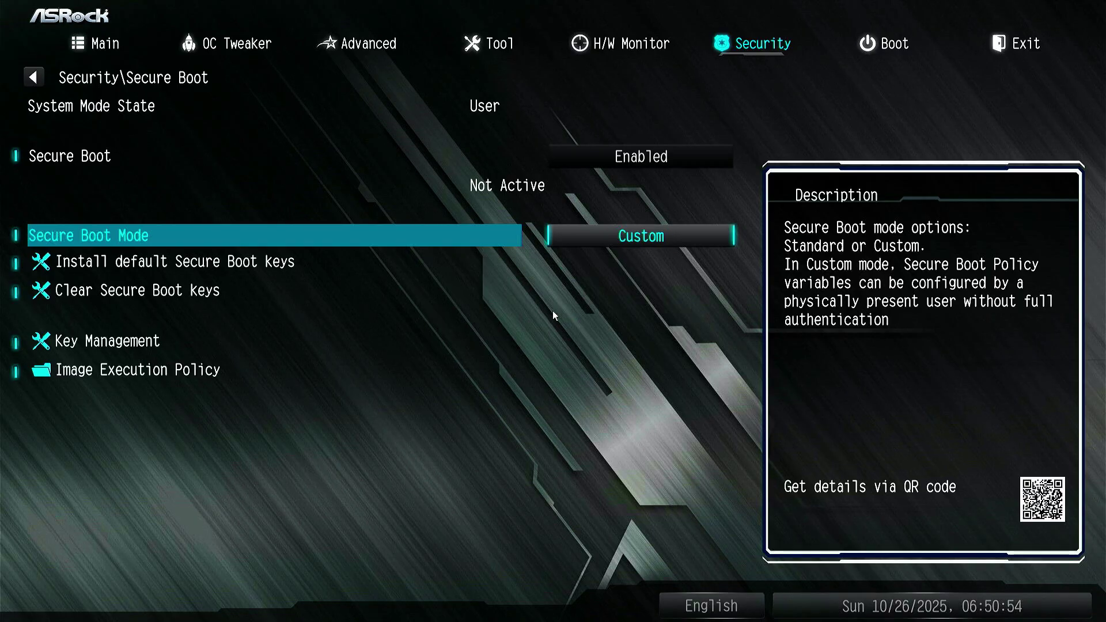
pyautogui.press('Return')
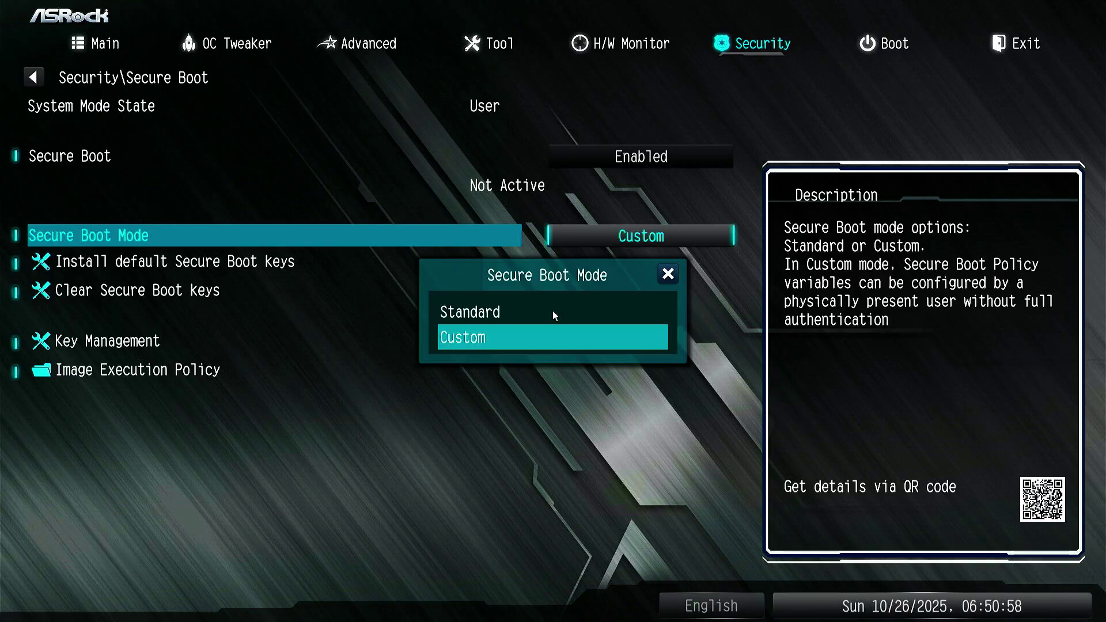
pyautogui.press('Up')
pyautogui.press('Return')
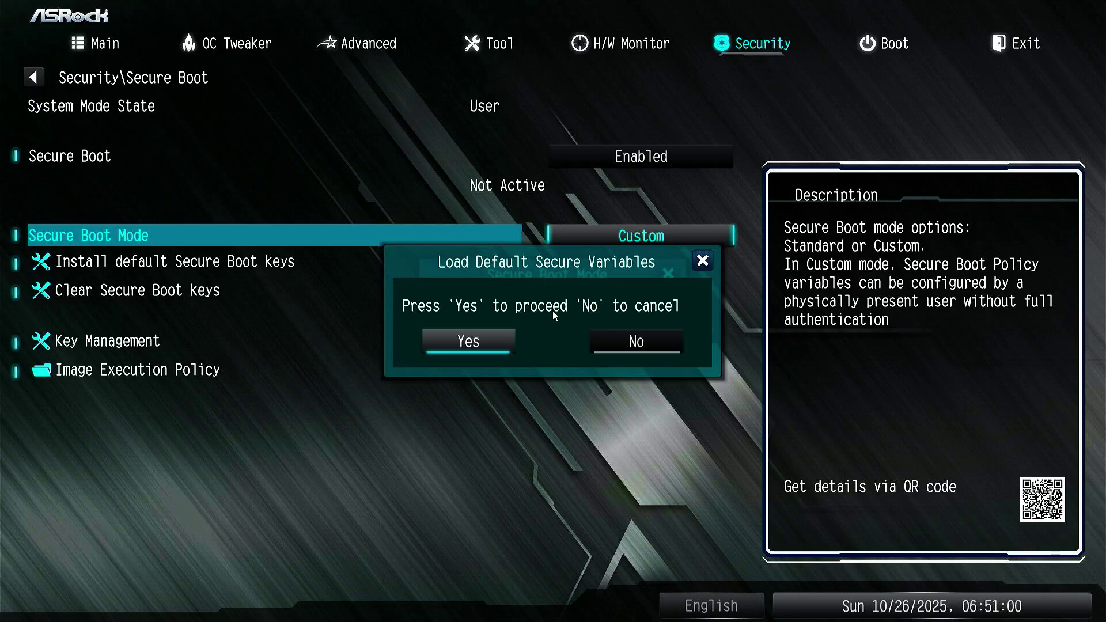
pyautogui.press('Return')
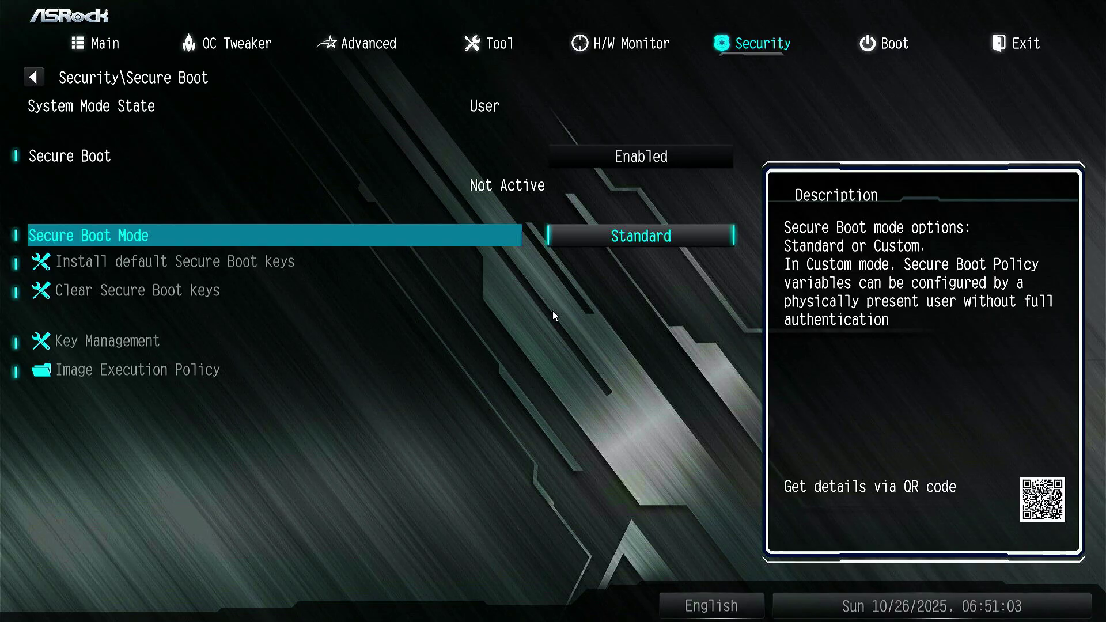
pyautogui.press('F10')
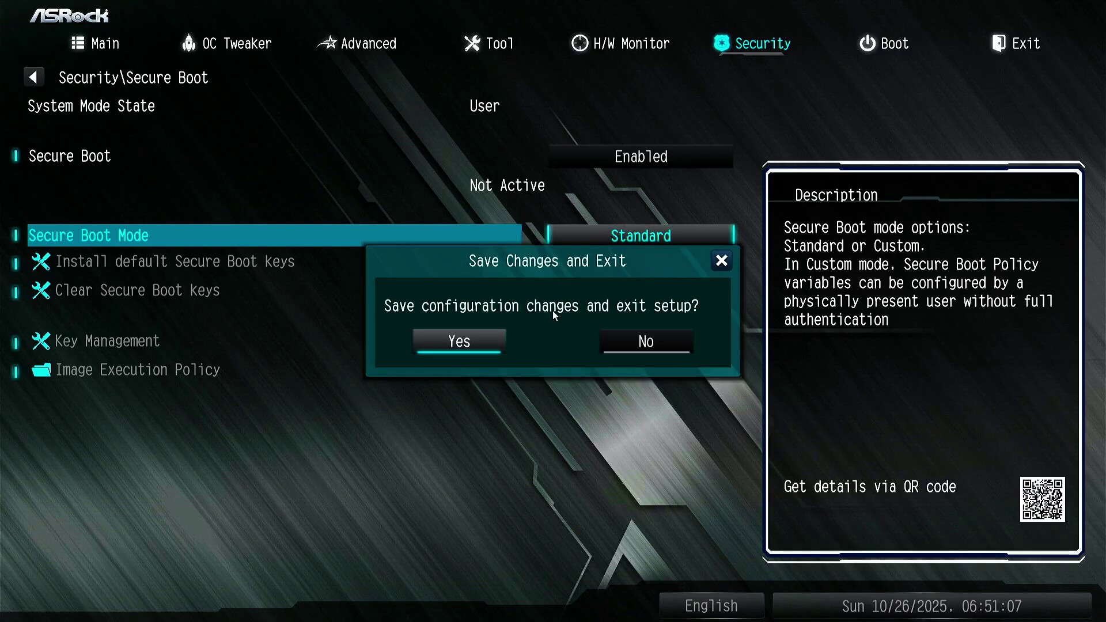
pyautogui.press('Return')
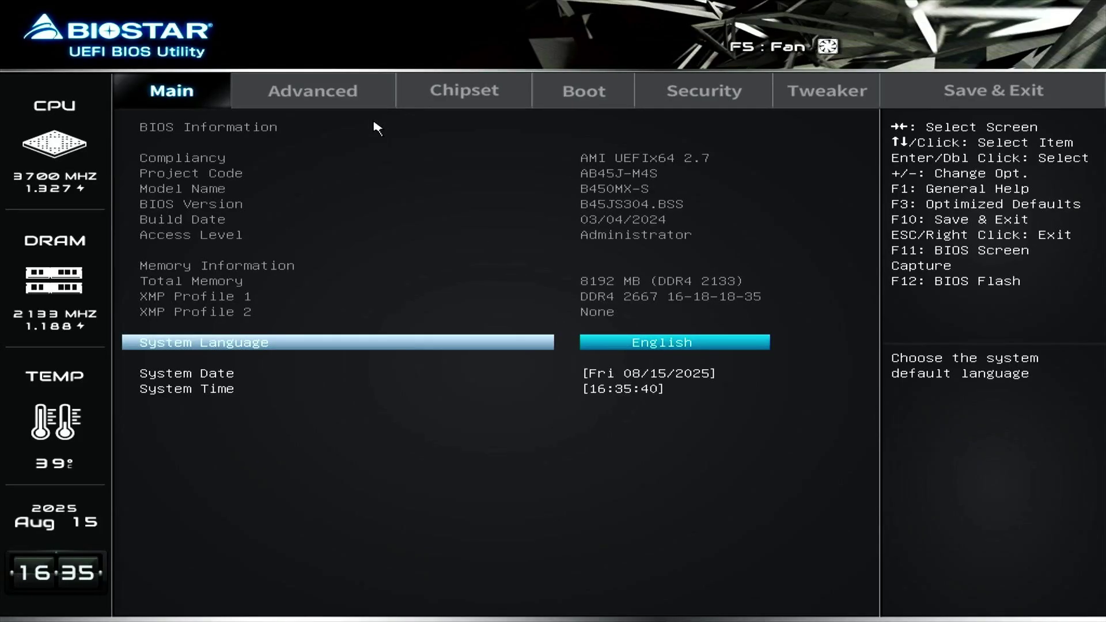
# Step: Set CSM Support to Disabled under Advanced > CSM Configuration
pyautogui.click(356, 107)
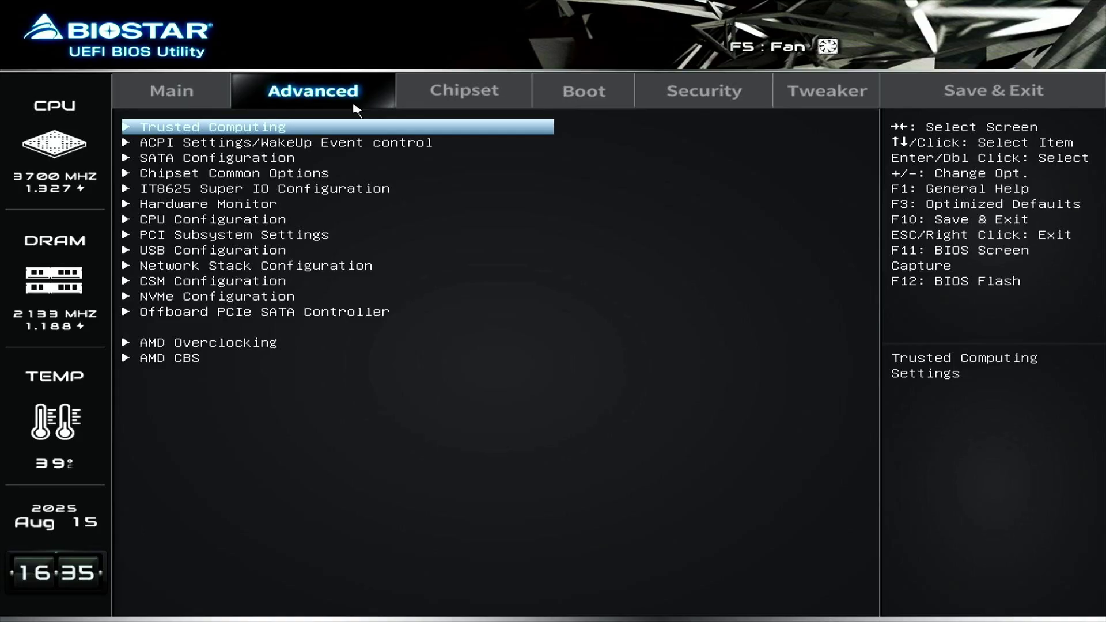
pyautogui.doubleClick(294, 282)
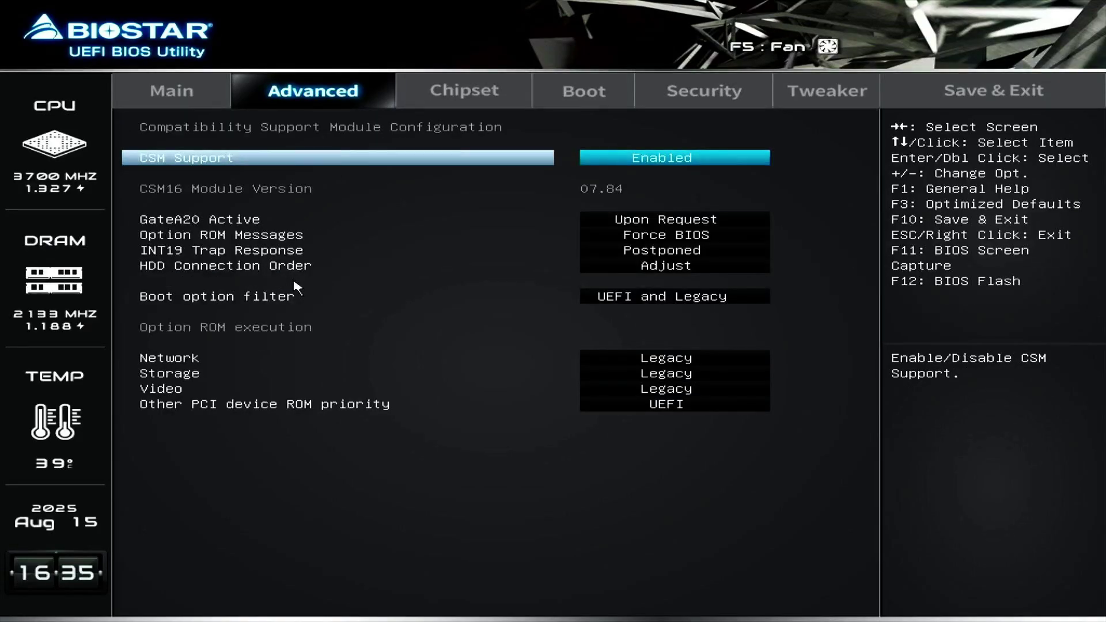
pyautogui.doubleClick(658, 163)
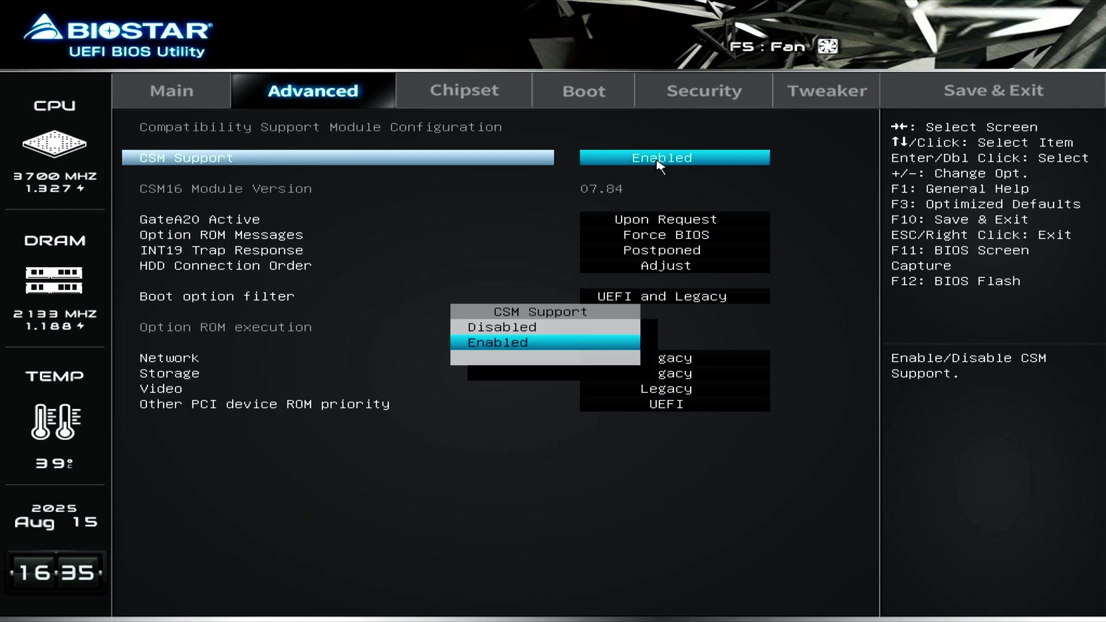
pyautogui.click(561, 328)
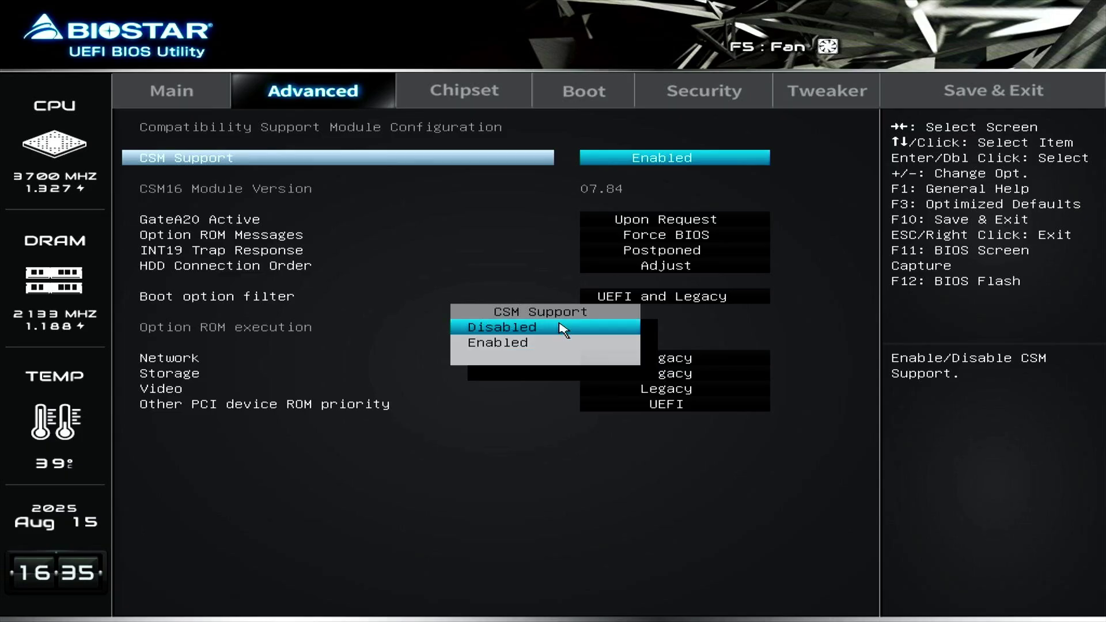
pyautogui.click(562, 327)
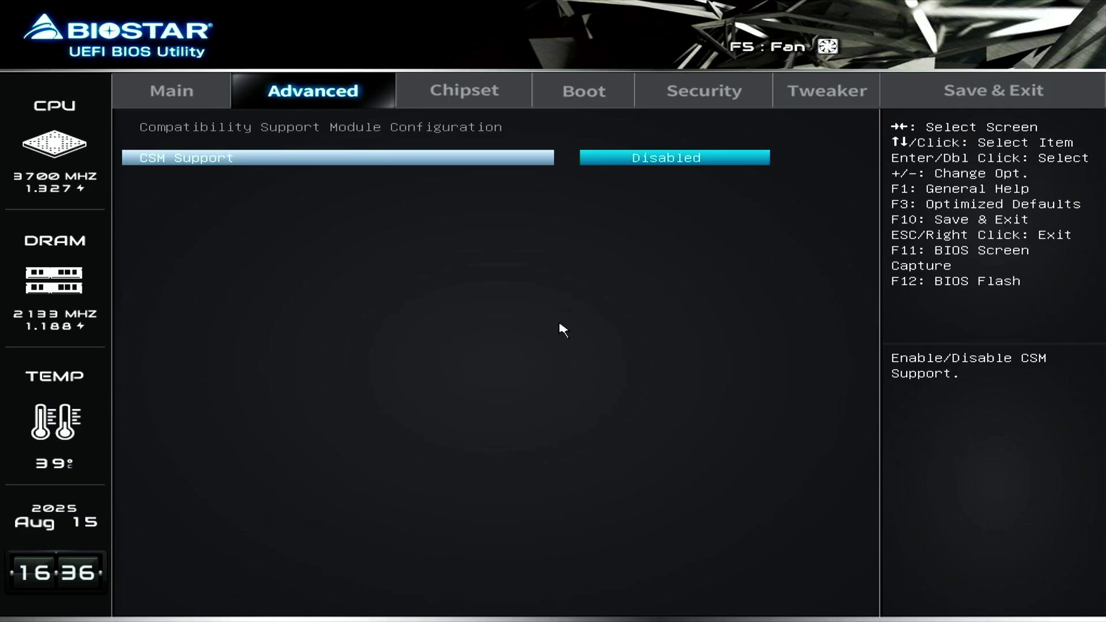
# Step: Set the Secure Boot option to Enabled on the Security page
pyautogui.click(664, 101)
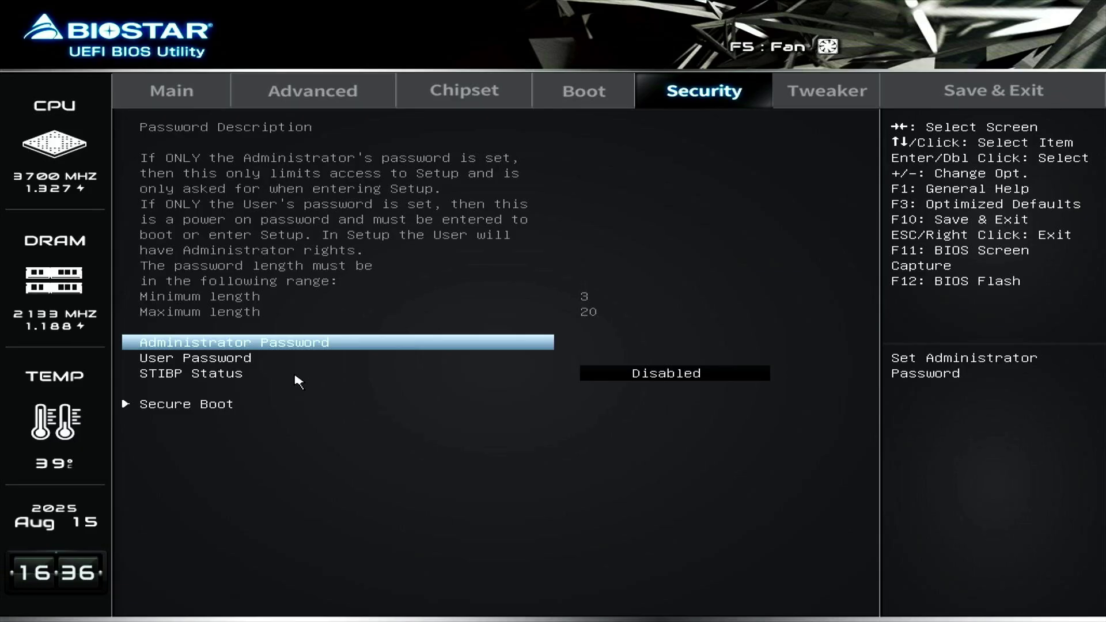
pyautogui.doubleClick(239, 400)
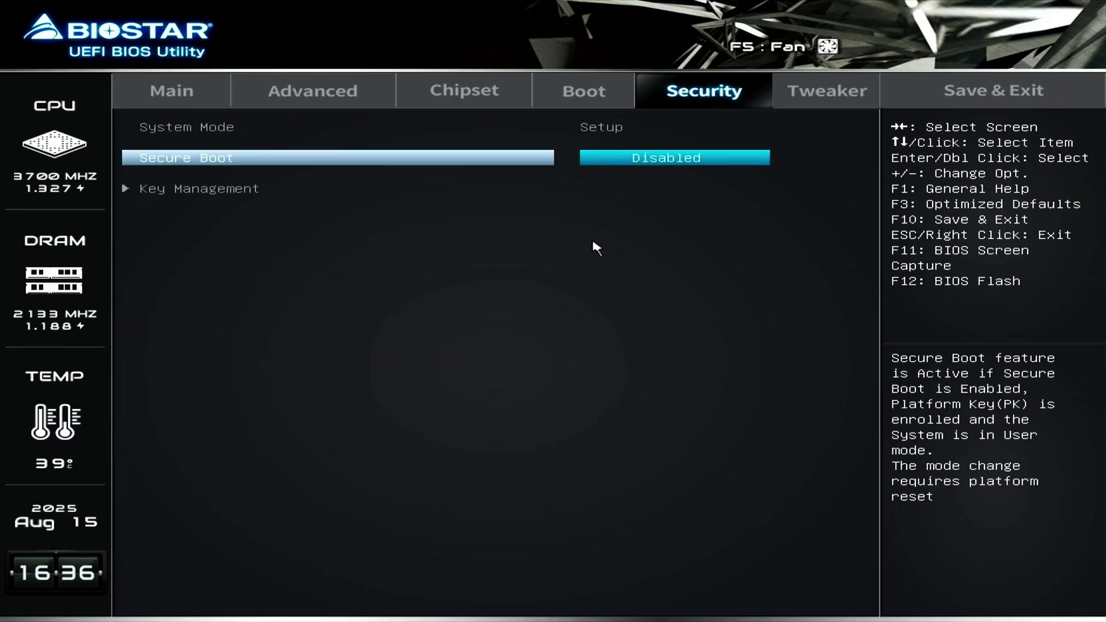
pyautogui.doubleClick(662, 160)
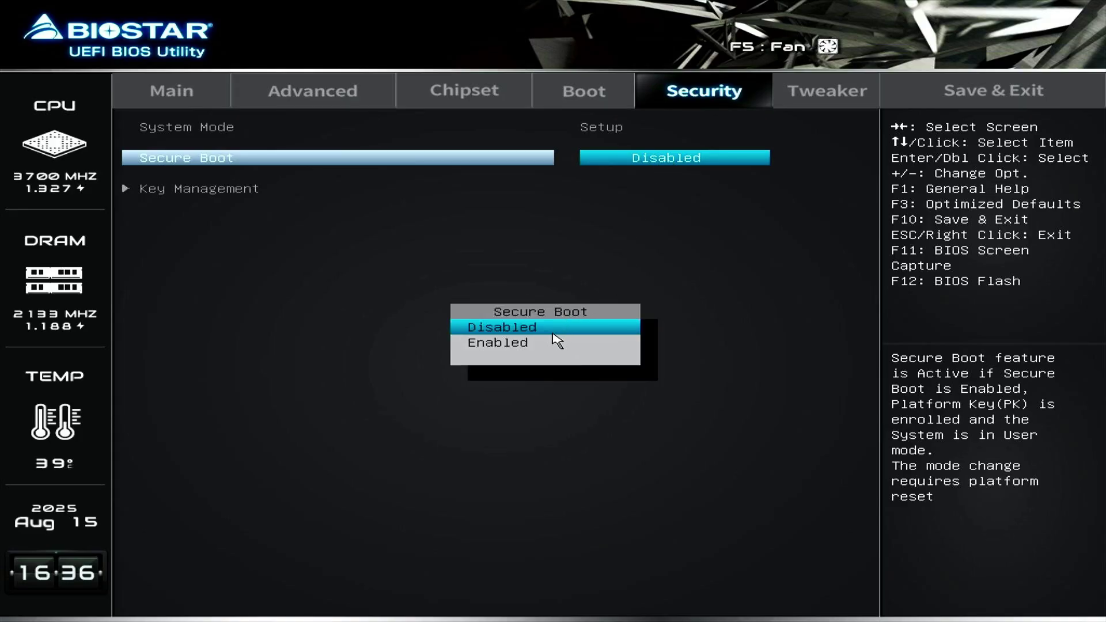
pyautogui.click(545, 349)
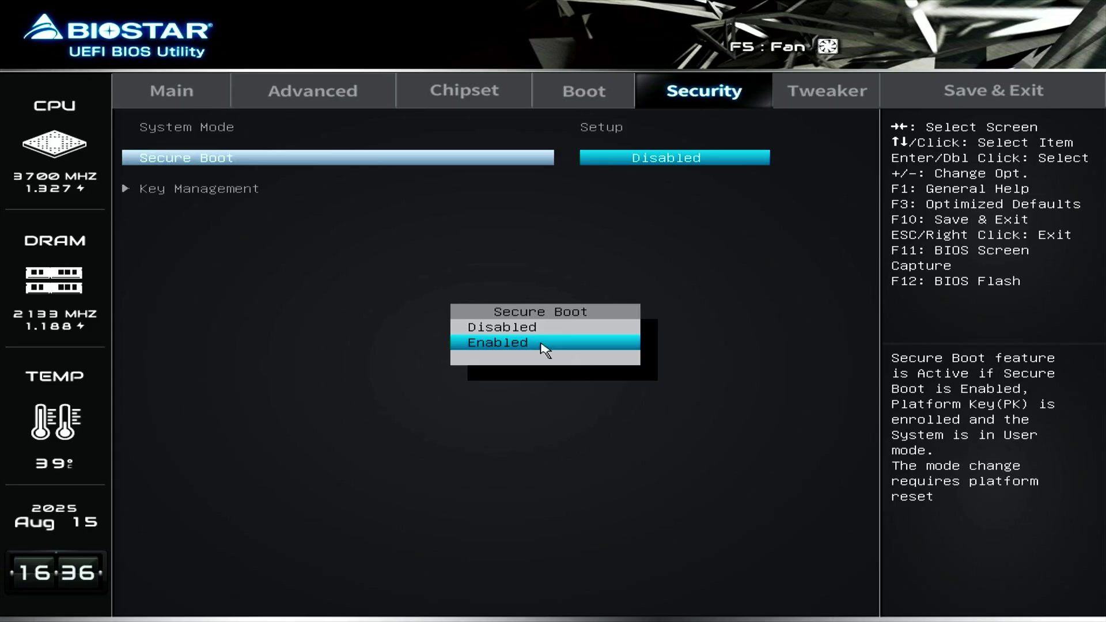
pyautogui.click(544, 343)
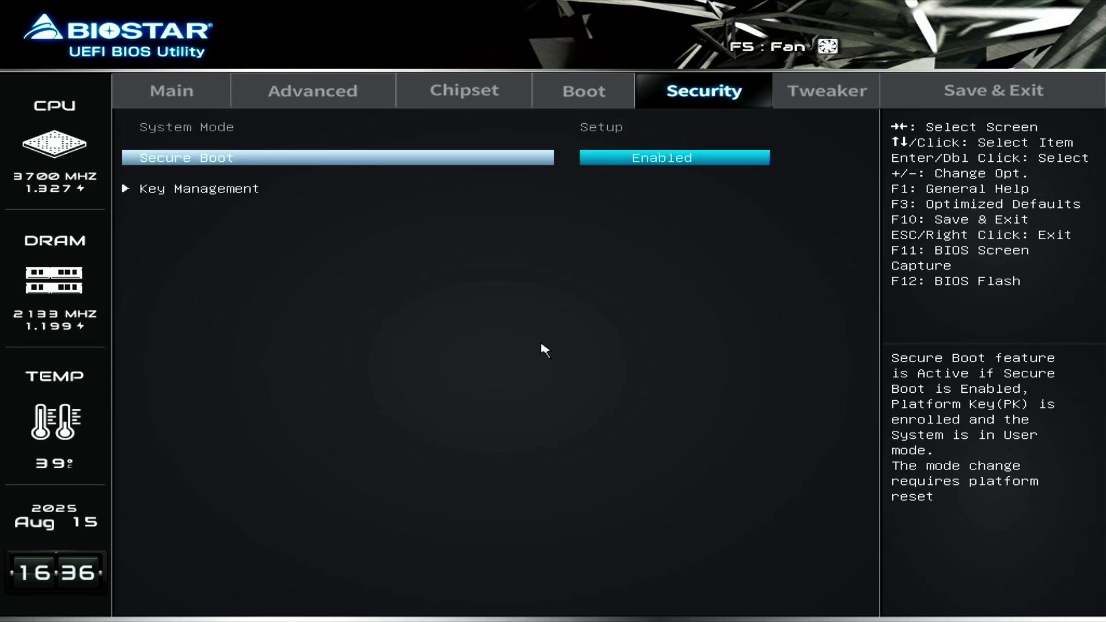
# Step: Restore the factory Secure Boot keys in Key Management, declining the reset-without-saving prompt
pyautogui.doubleClick(232, 190)
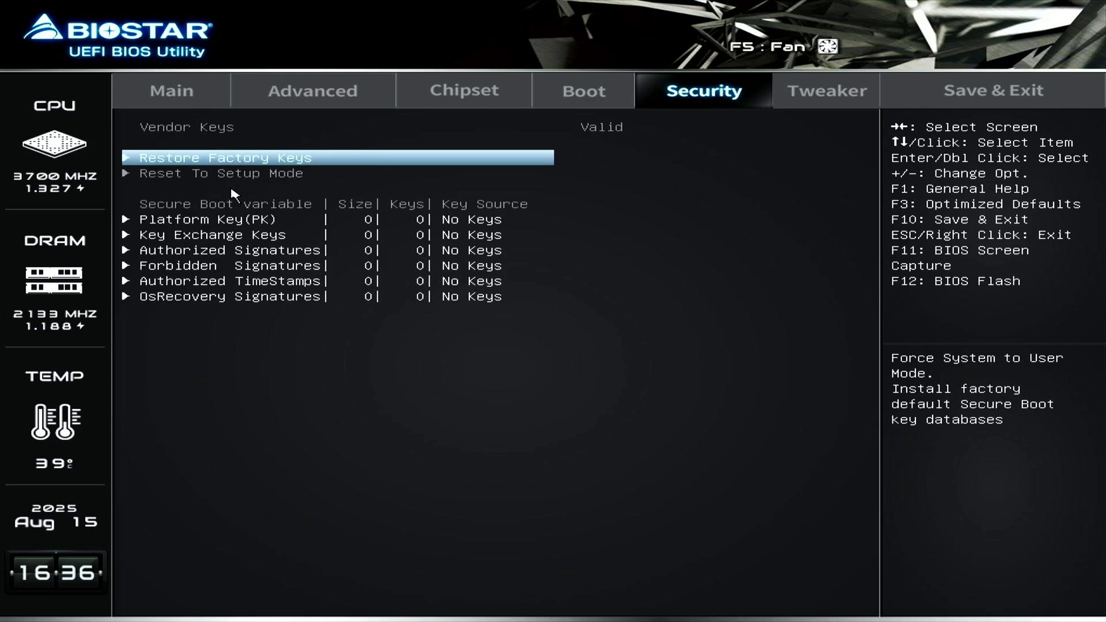
pyautogui.doubleClick(328, 158)
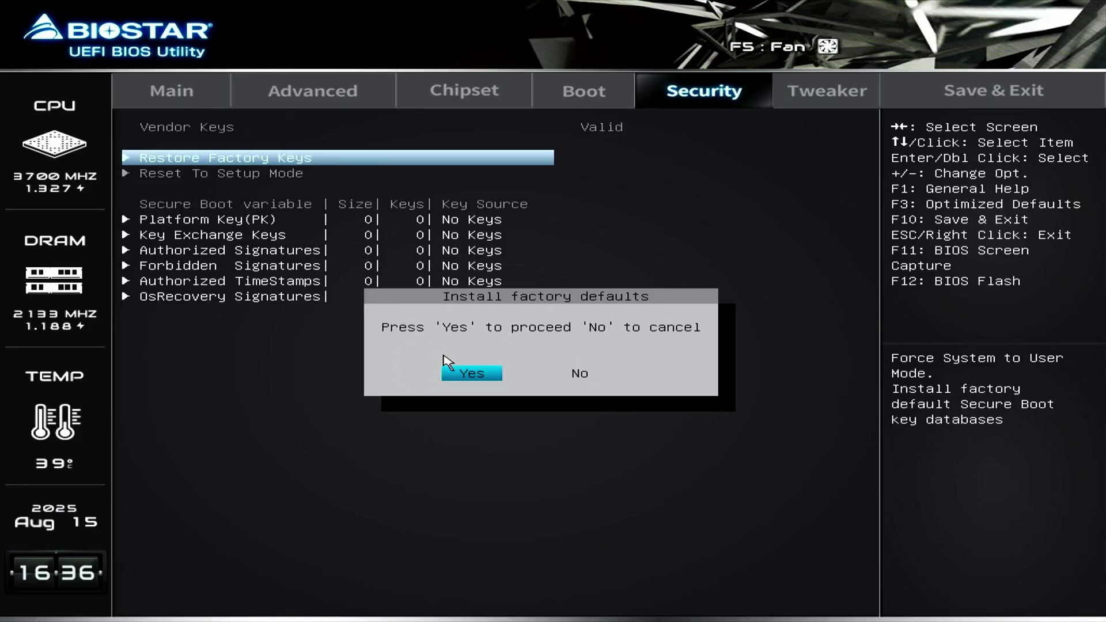
pyautogui.click(471, 374)
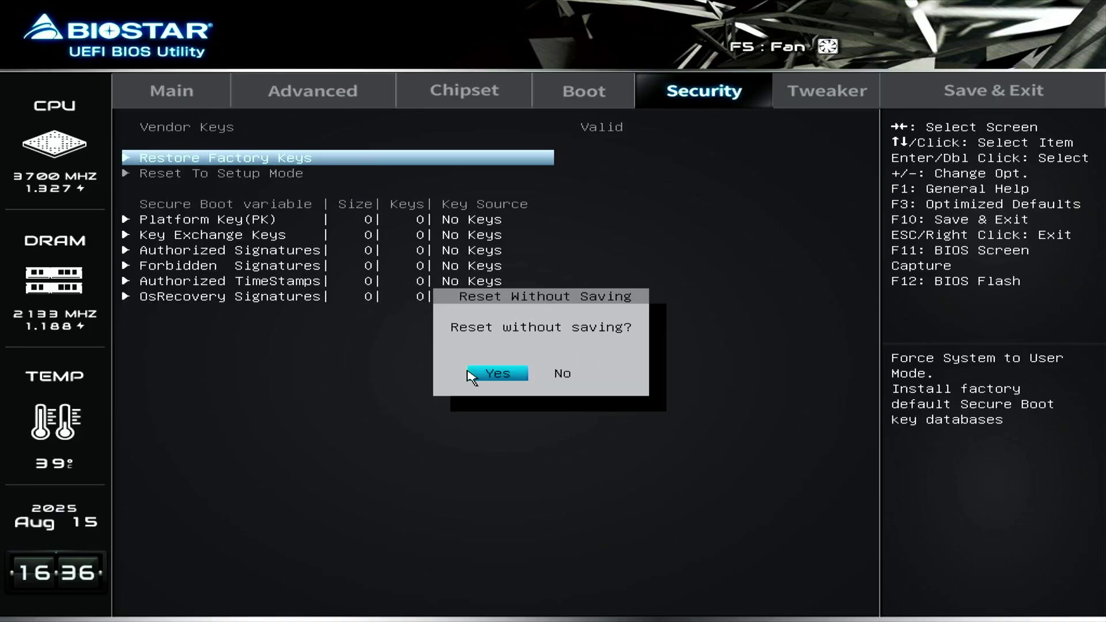
pyautogui.click(560, 374)
pyautogui.click(559, 376)
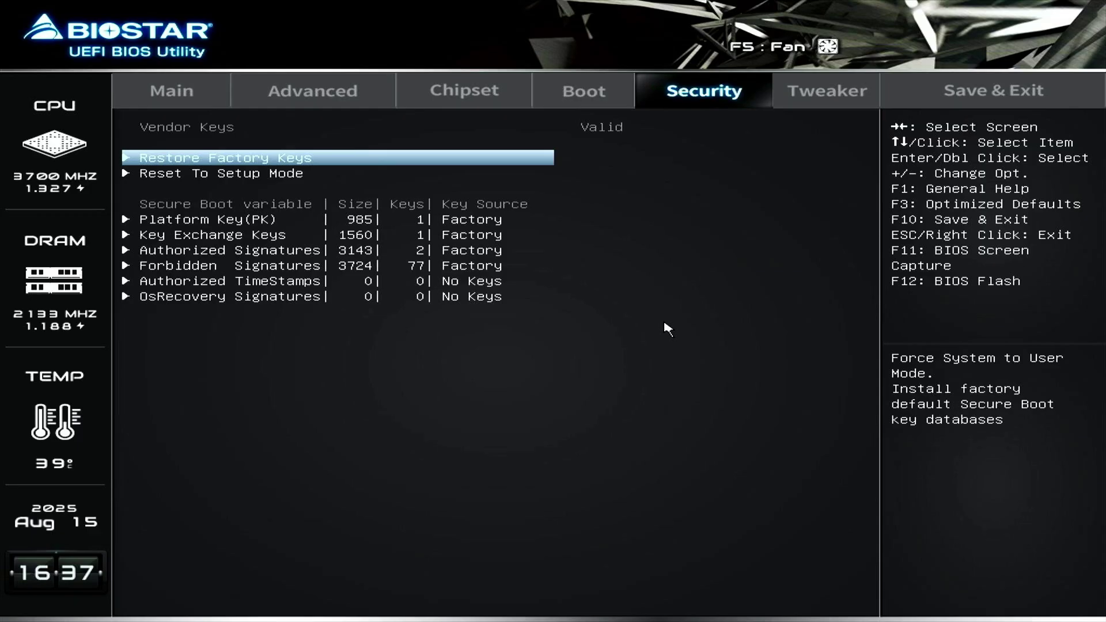
# Step: Choose Save Changes and Reset from the Save & Exit tab
pyautogui.click(1001, 95)
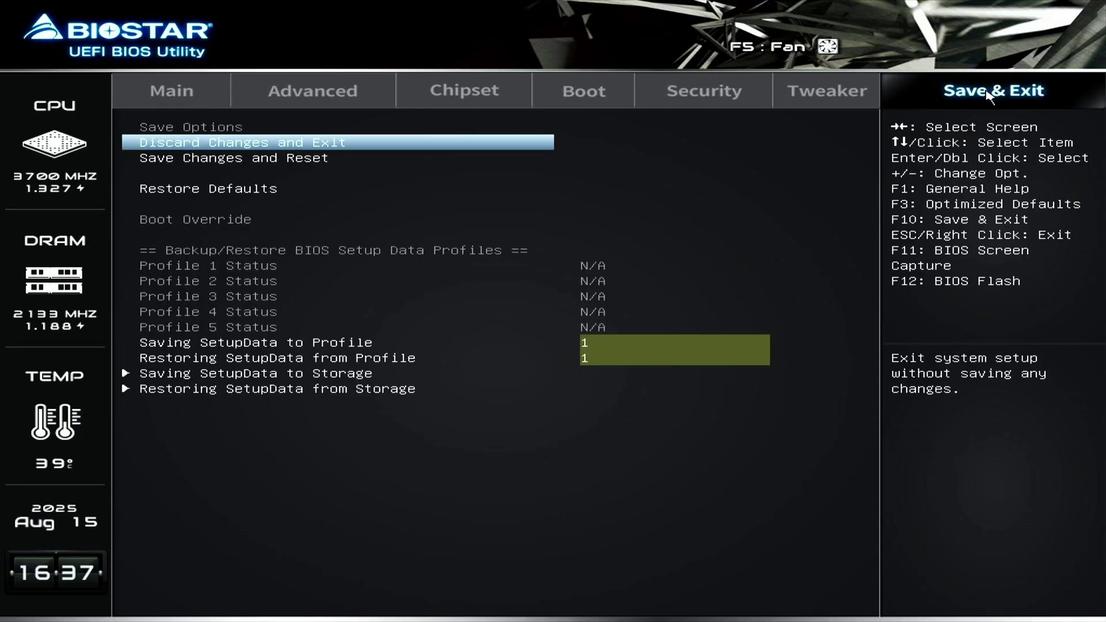
pyautogui.doubleClick(358, 161)
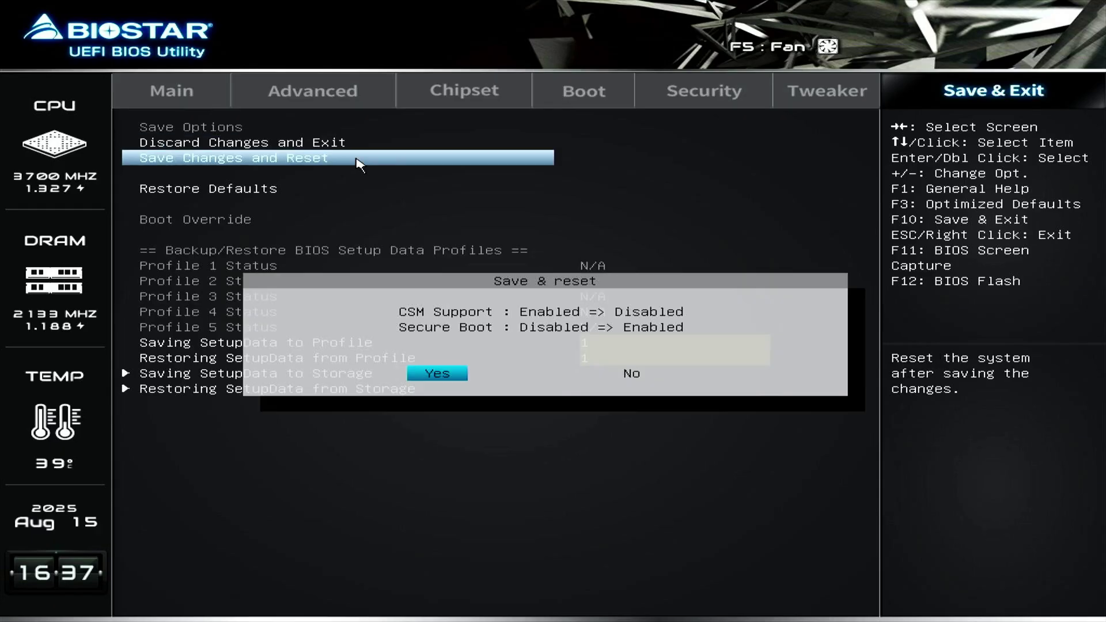